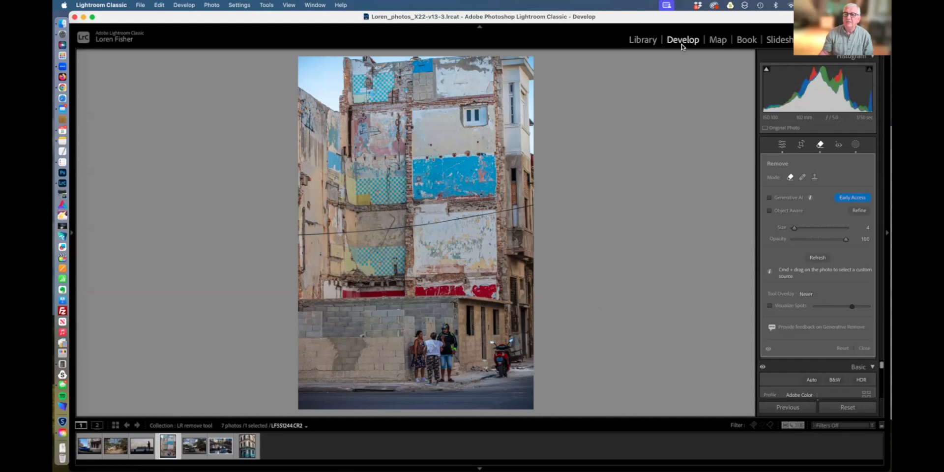
# Paint a Remove stroke along the upper overhead wire where it crosses the pale wall.
pyautogui.click(865, 349)
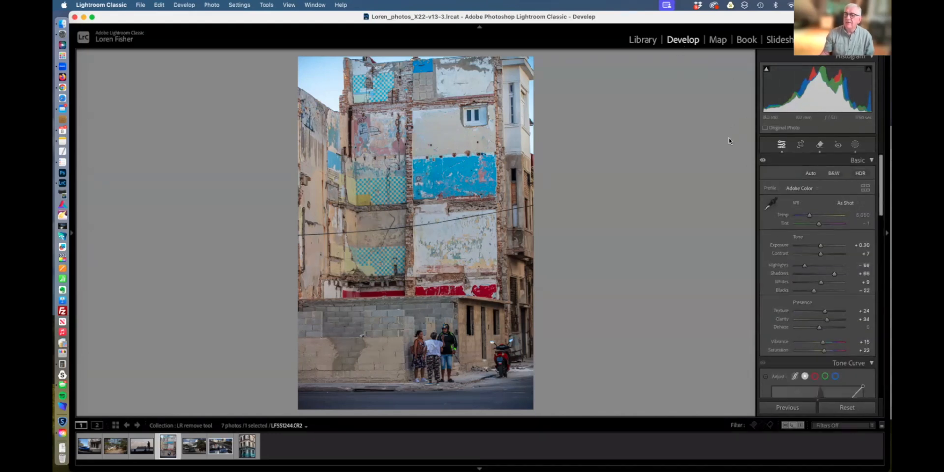
pyautogui.click(819, 146)
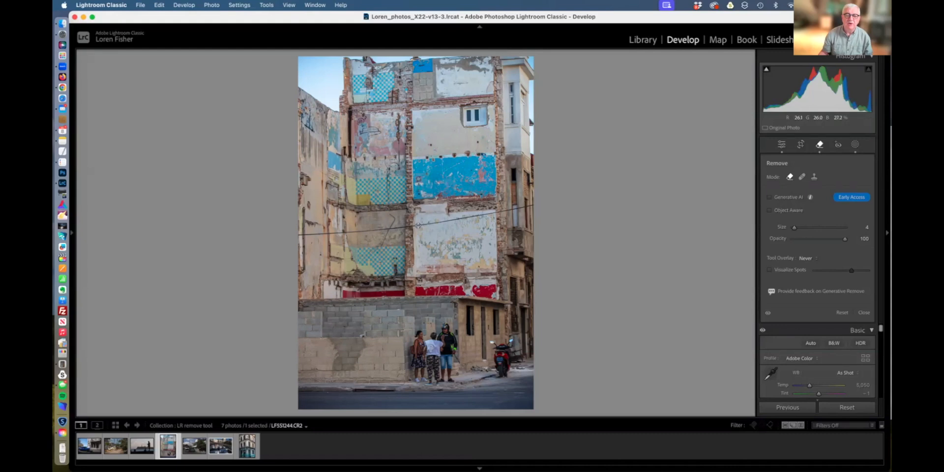
pyautogui.moveTo(418, 225)
pyautogui.mouseDown()
pyautogui.moveTo(530, 204)
pyautogui.moveTo(418, 225)
pyautogui.mouseUp()
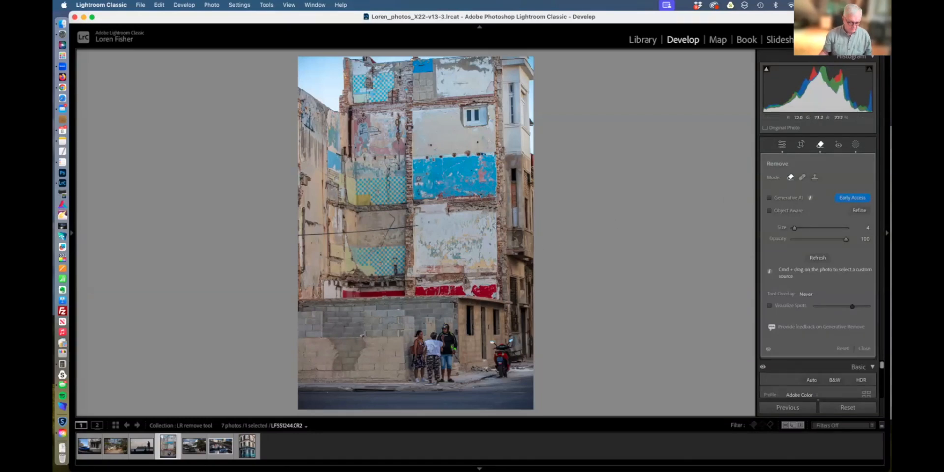
# Zoom in three steps and pan to the repaired section of the pale wall.
pyautogui.press('super+equal')
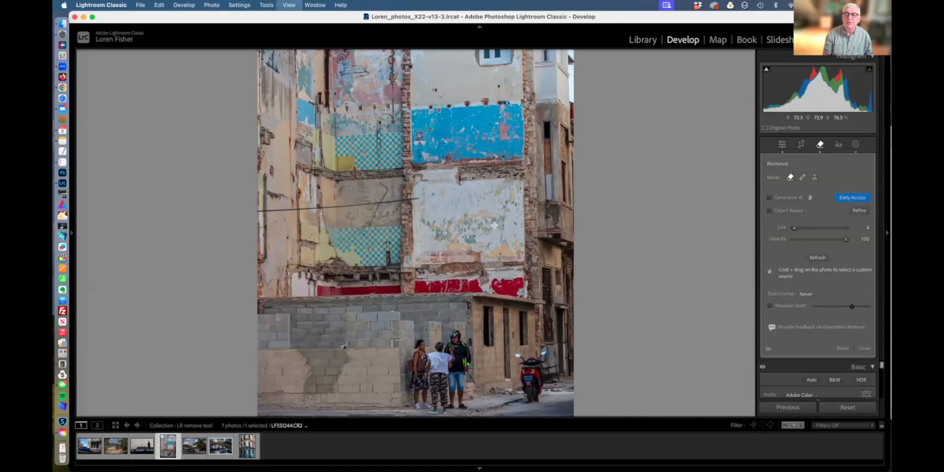
pyautogui.press('super+equal')
pyautogui.press('super+equal')
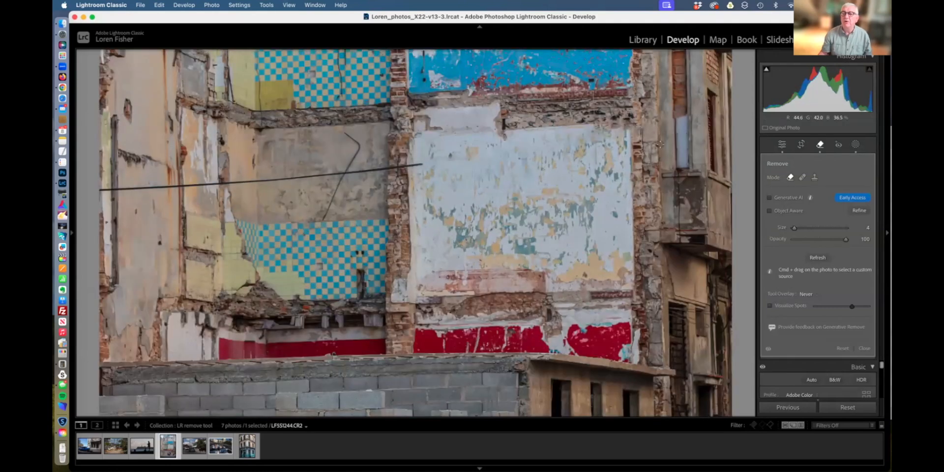
pyautogui.moveTo(640, 139); pyautogui.dragTo(569, 231)
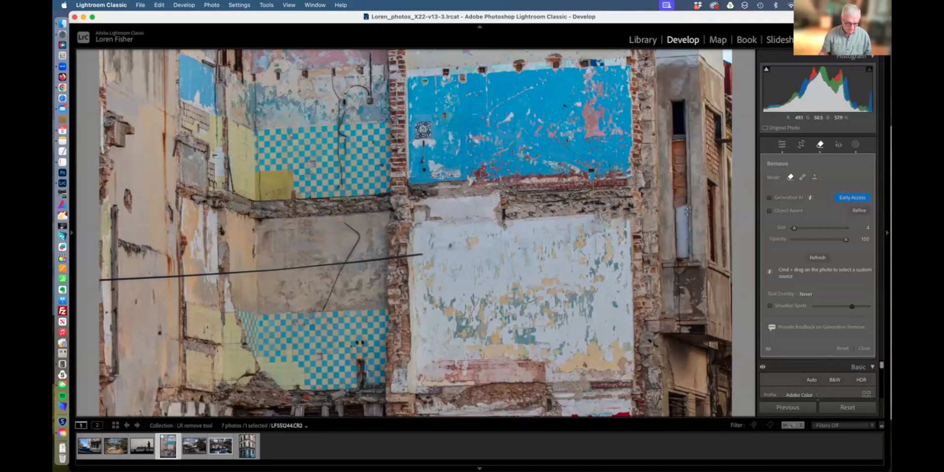
pyautogui.press('super+equal')
pyautogui.press('super+equal')
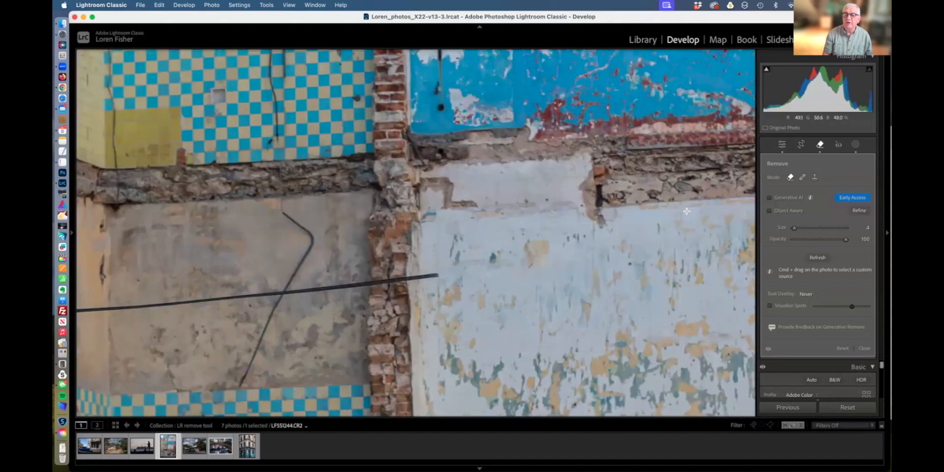
pyautogui.moveTo(662, 227); pyautogui.dragTo(372, 239)
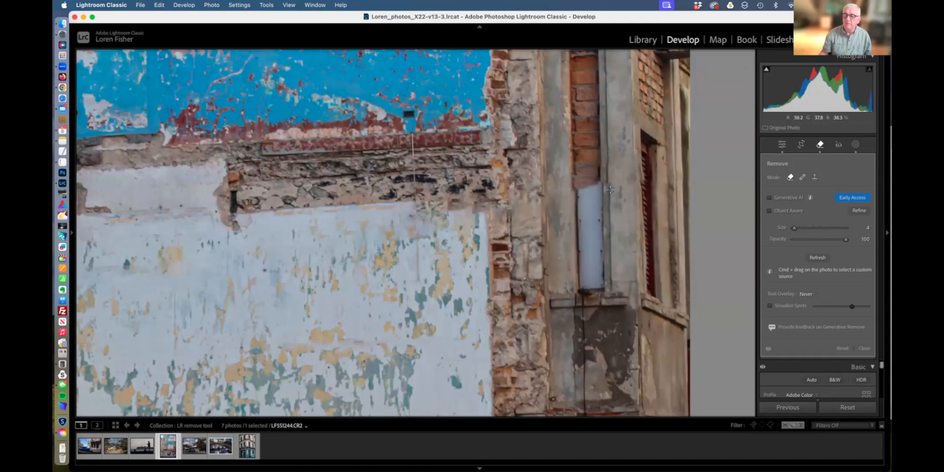
pyautogui.click(768, 351)
pyautogui.click(769, 350)
pyautogui.click(768, 350)
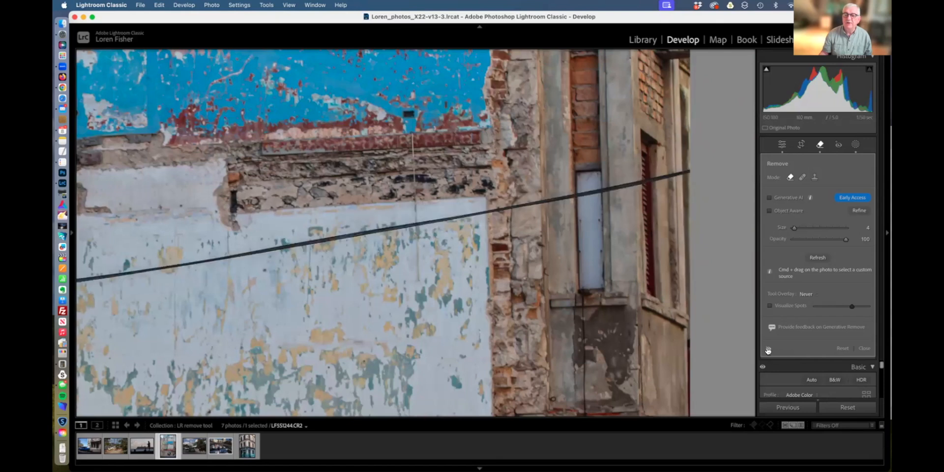
pyautogui.click(769, 350)
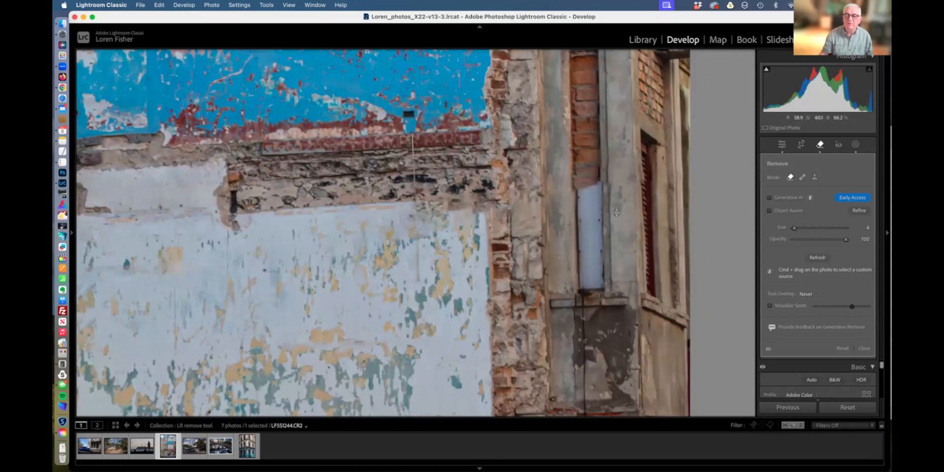
pyautogui.click(769, 349)
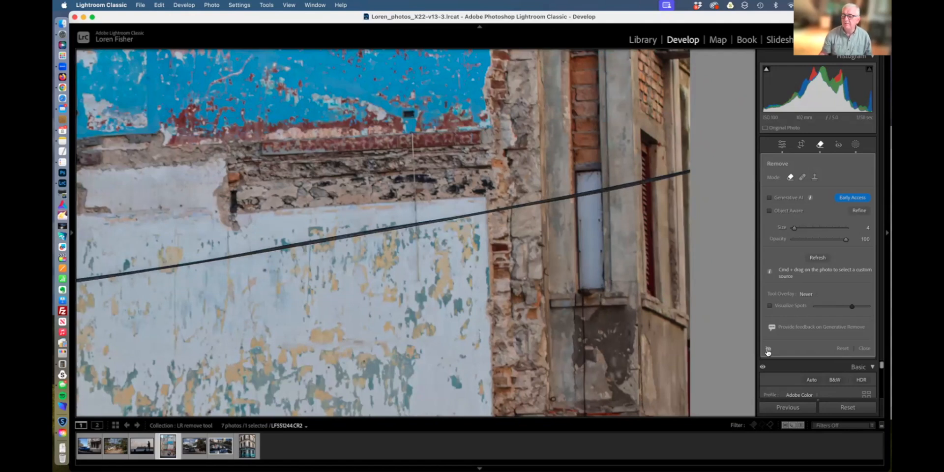
pyautogui.click(769, 350)
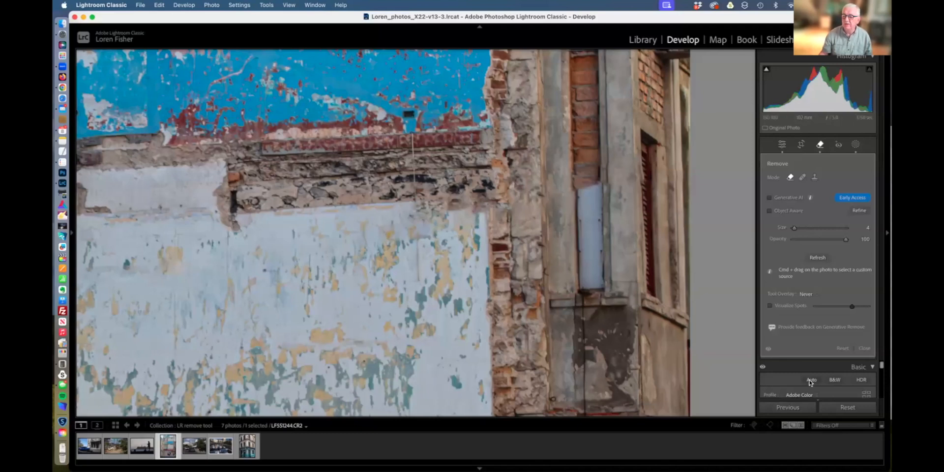
pyautogui.click(769, 349)
# Delete the wire removal spot and zoom back out to show the whole wall.
pyautogui.click(769, 350)
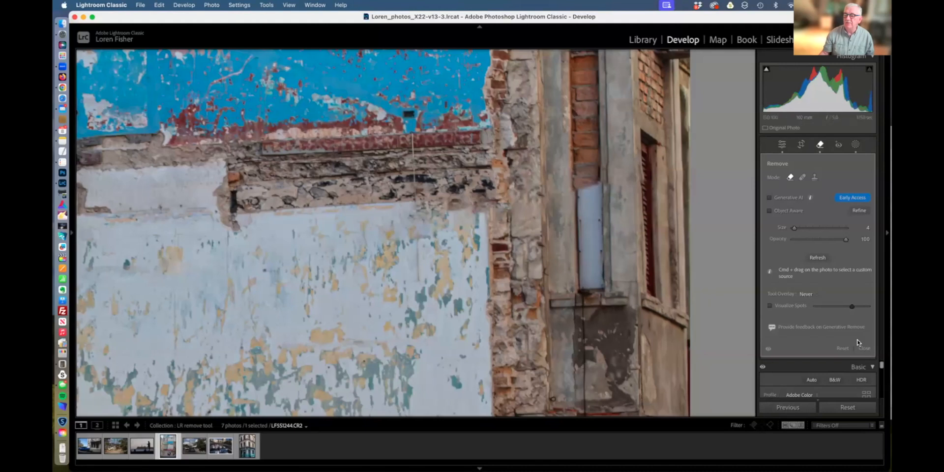
pyautogui.press('Delete')
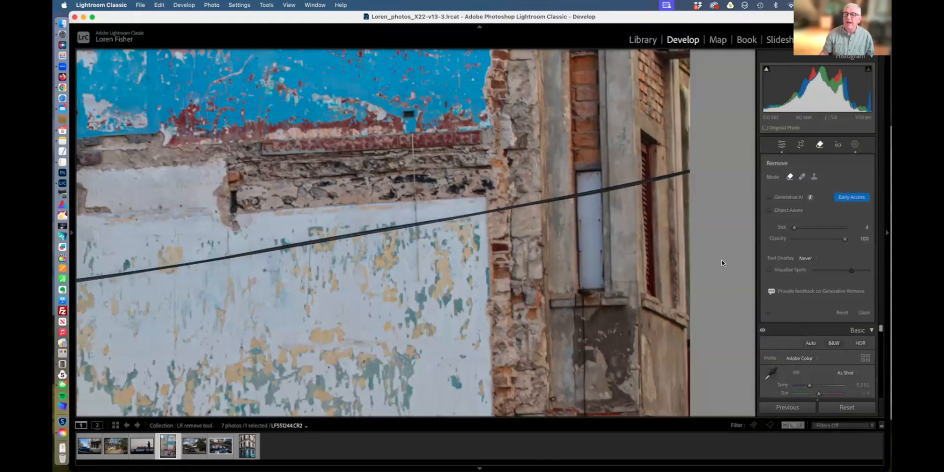
pyautogui.press('super+minus')
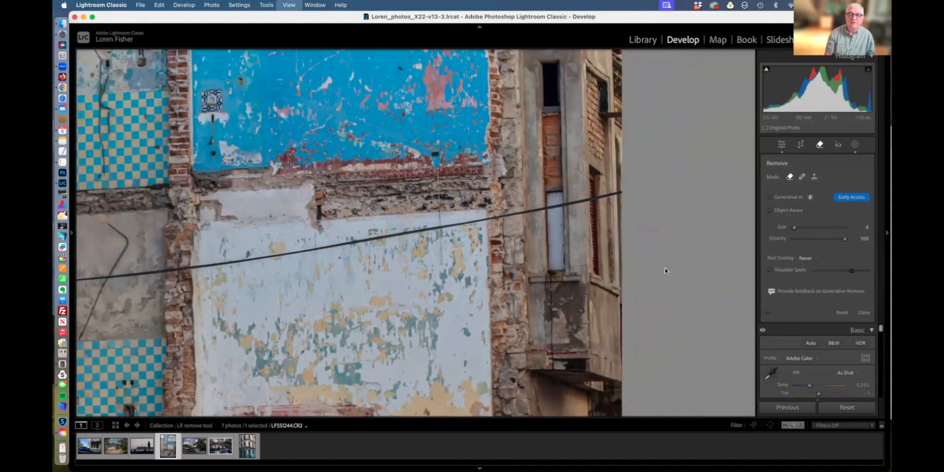
pyautogui.press('super+minus')
pyautogui.press('super+minus')
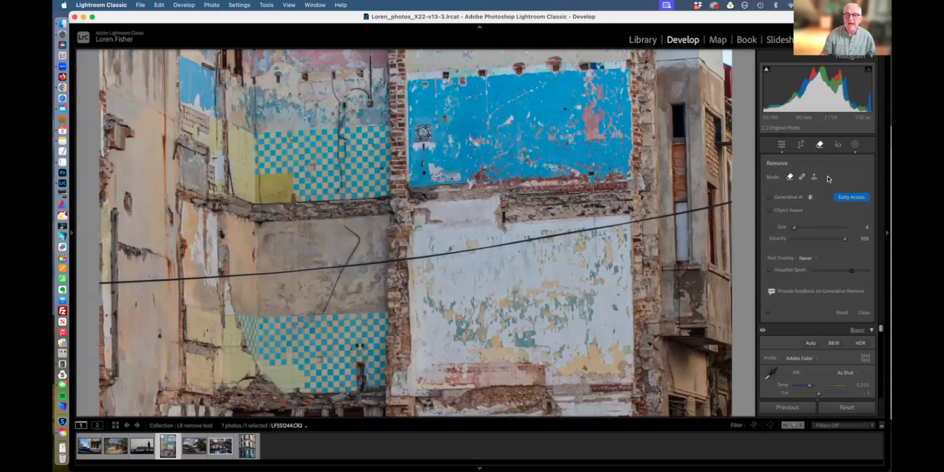
# Enable Generative AI and brush along the wire's right half, from its right end leftward.
pyautogui.click(770, 197)
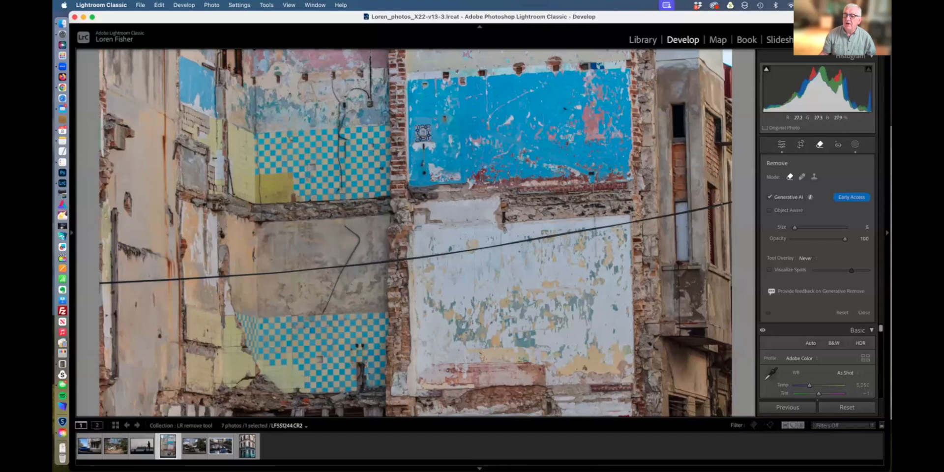
pyautogui.moveTo(730, 202)
pyautogui.mouseDown()
pyautogui.moveTo(410, 258)
pyautogui.moveTo(619, 226)
pyautogui.mouseUp()
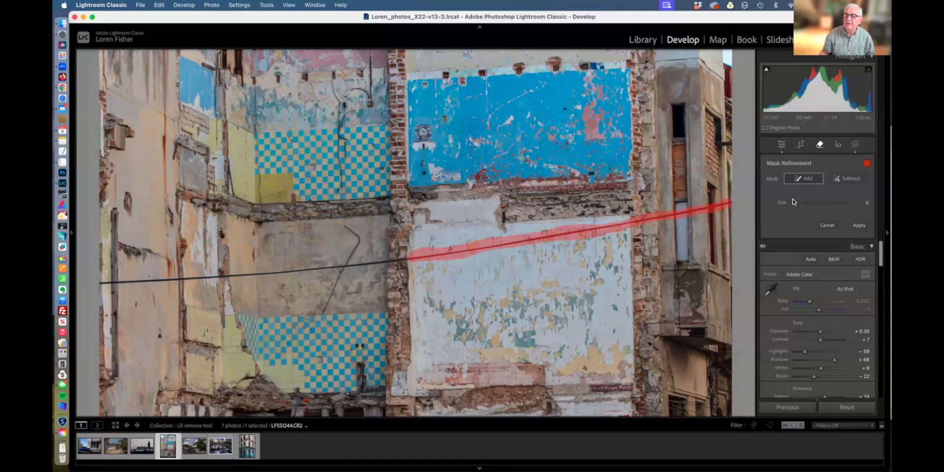
# Trim the removal mask along the cable in subtract mode, then apply the generative removal.
pyautogui.click(848, 179)
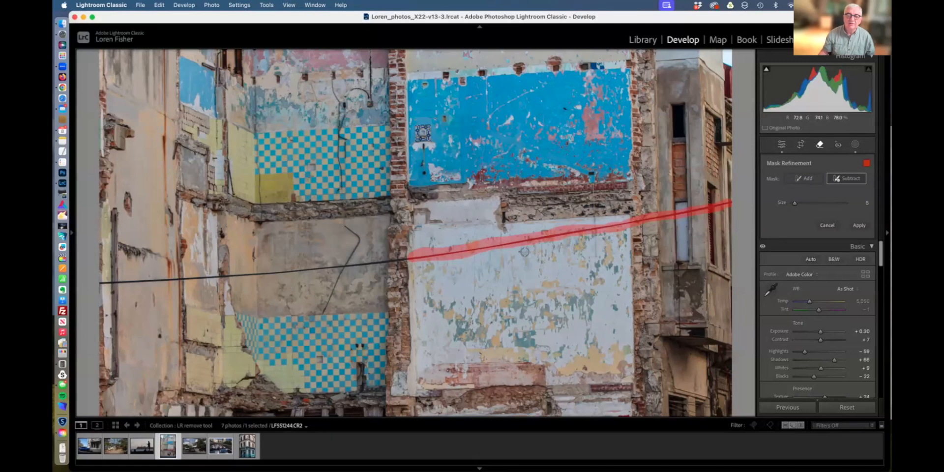
pyautogui.moveTo(662, 218); pyautogui.dragTo(633, 223)
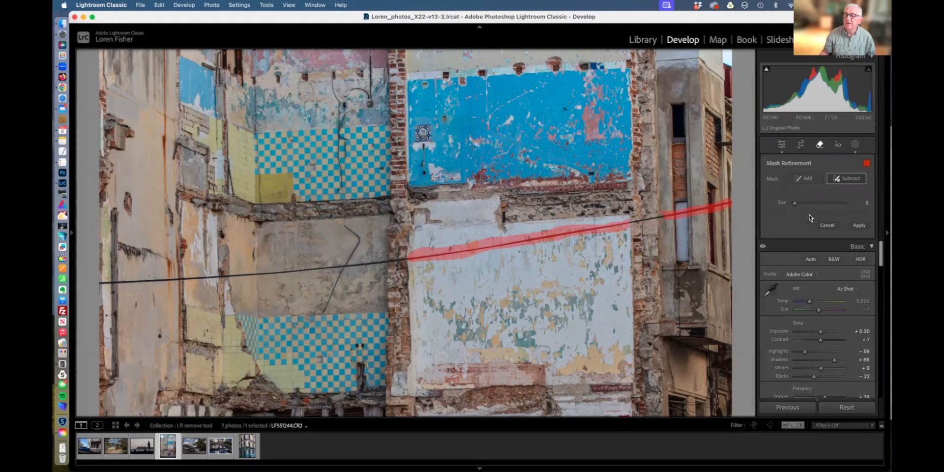
pyautogui.click(859, 225)
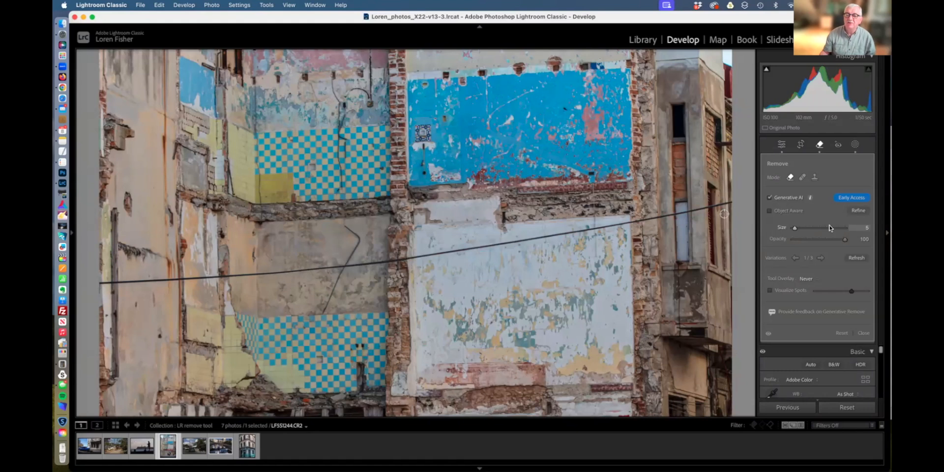
# Reset the previous removal, repaint the wire from mid-photo to its right end, and apply.
pyautogui.click(843, 333)
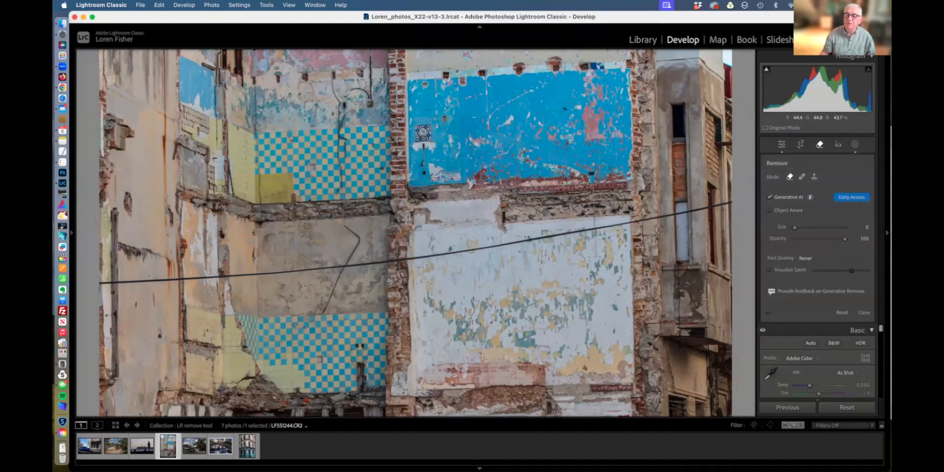
pyautogui.moveTo(413, 259)
pyautogui.mouseDown()
pyautogui.moveTo(733, 203)
pyautogui.moveTo(435, 258)
pyautogui.moveTo(298, 271)
pyautogui.moveTo(362, 263)
pyautogui.mouseUp()
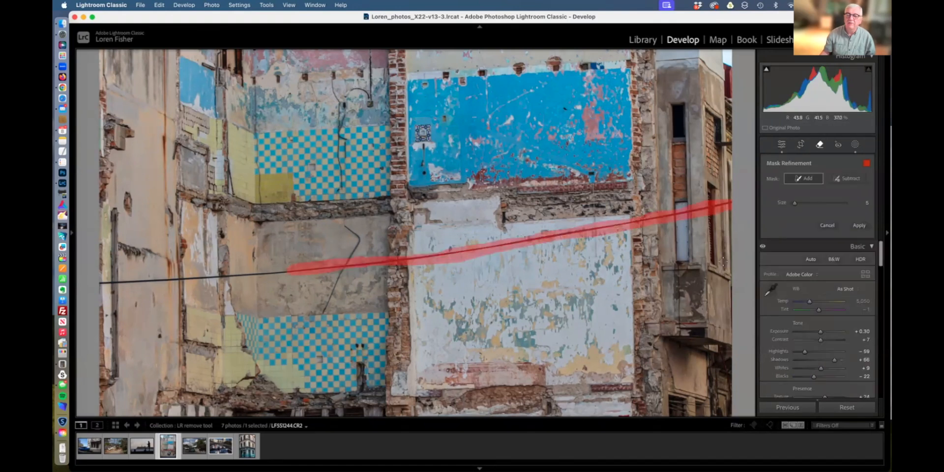
pyautogui.click(859, 226)
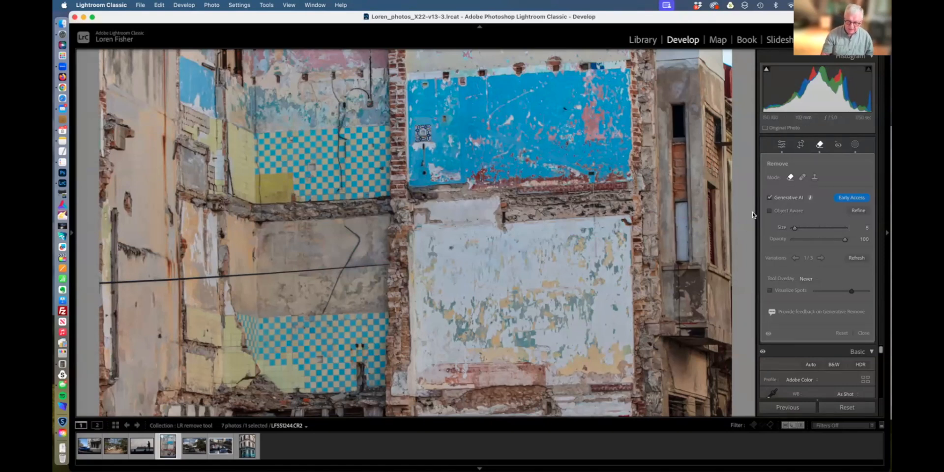
# Toggle the cable removal on and off to compare, ending with it on and zoomed out.
pyautogui.press('z')
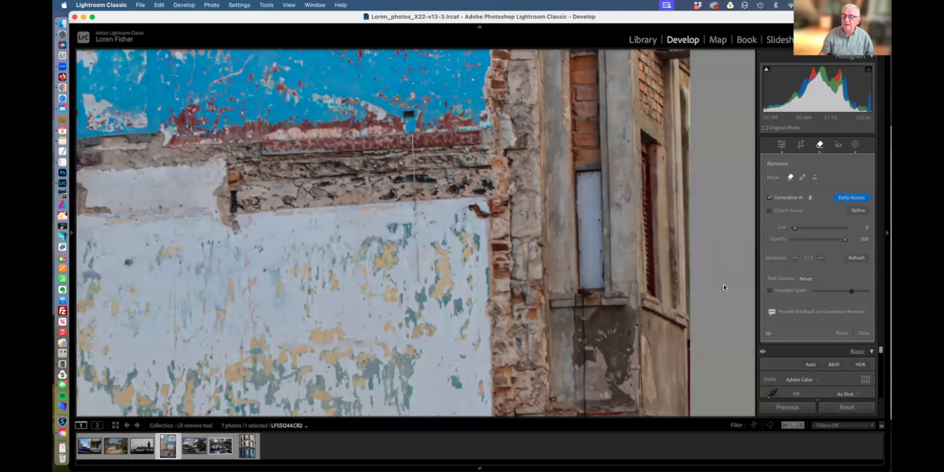
pyautogui.click(769, 334)
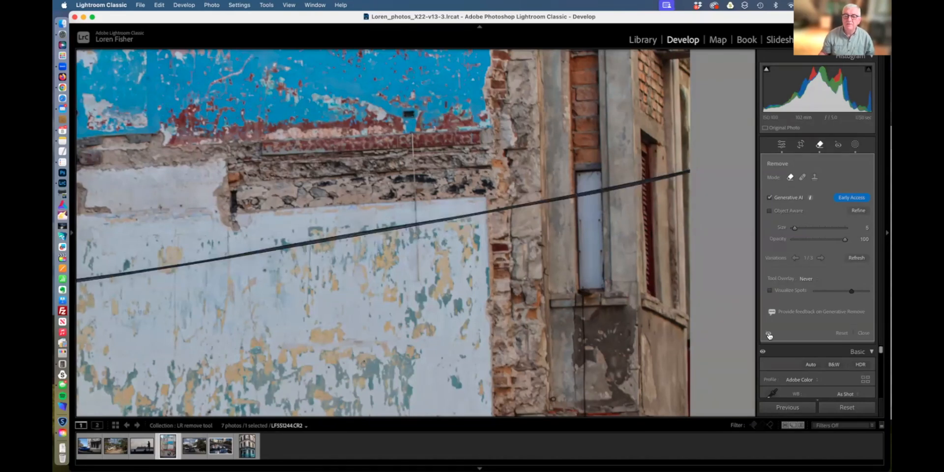
pyautogui.click(770, 334)
pyautogui.click(770, 334)
pyautogui.click(770, 335)
pyautogui.click(770, 335)
pyautogui.click(769, 334)
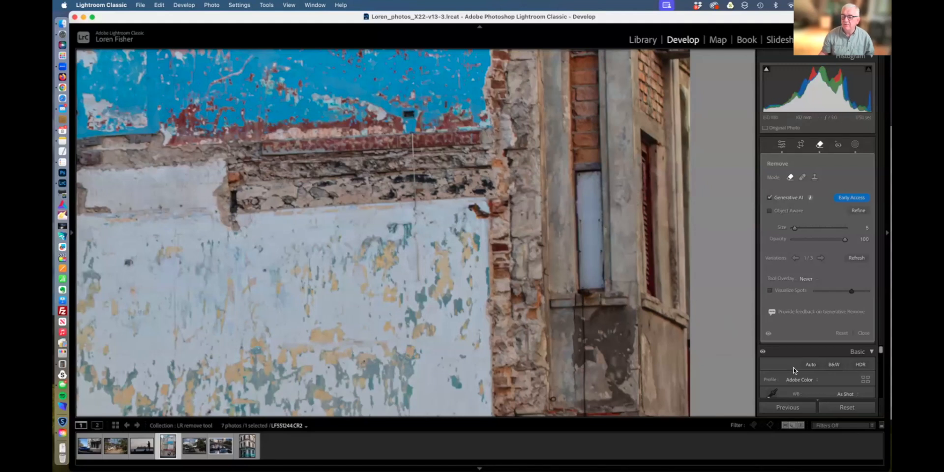
pyautogui.click(769, 334)
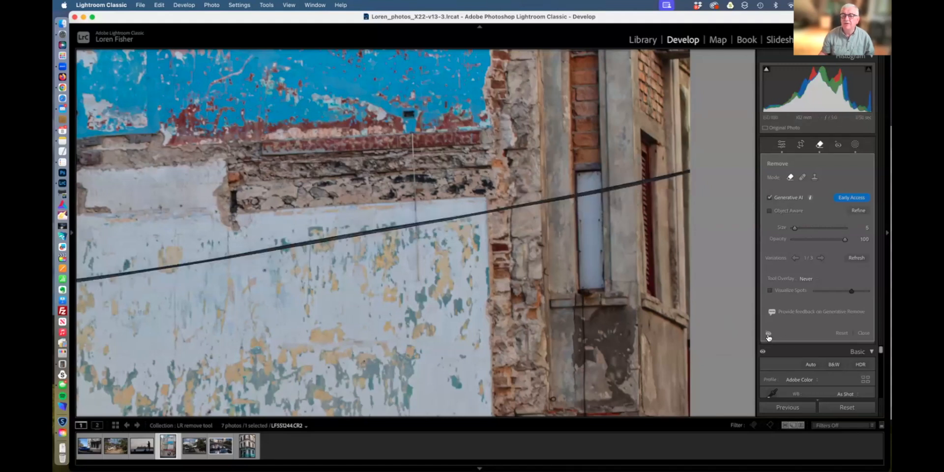
pyautogui.click(768, 335)
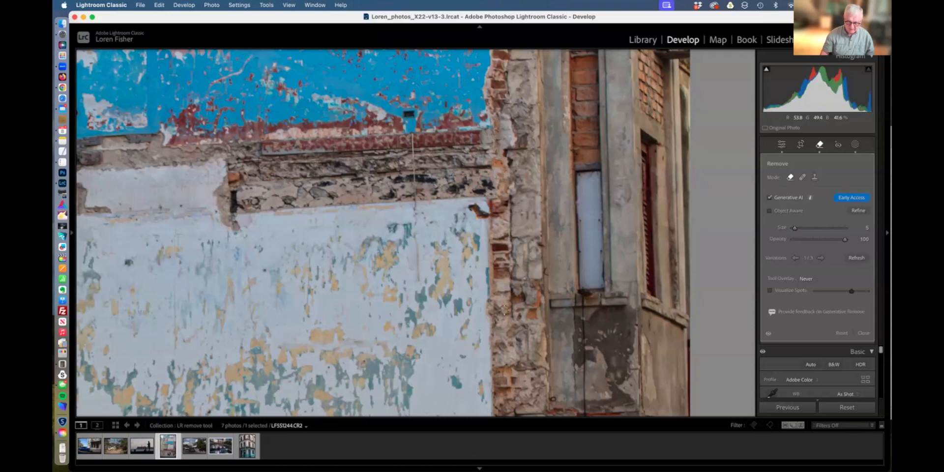
pyautogui.press('z')
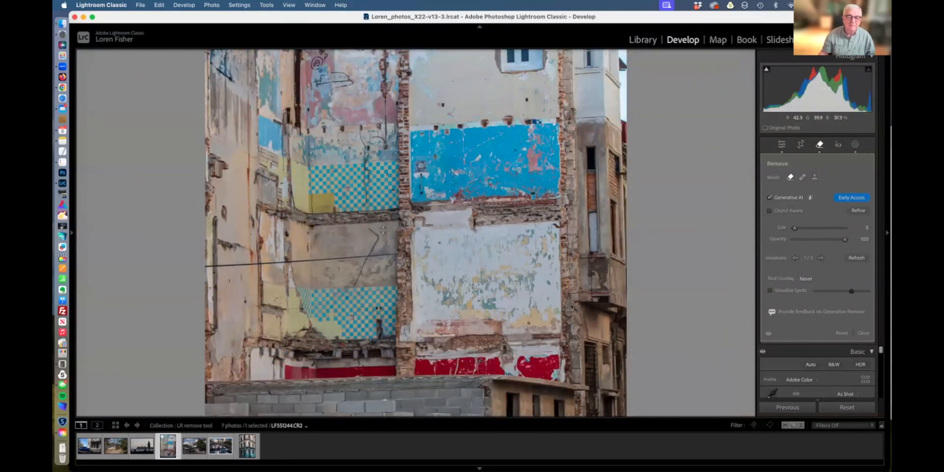
# Generatively remove the remaining cable on the left, then zoom in to inspect and back to fit.
pyautogui.moveTo(407, 253)
pyautogui.mouseDown()
pyautogui.moveTo(201, 266)
pyautogui.moveTo(317, 259)
pyautogui.mouseUp()
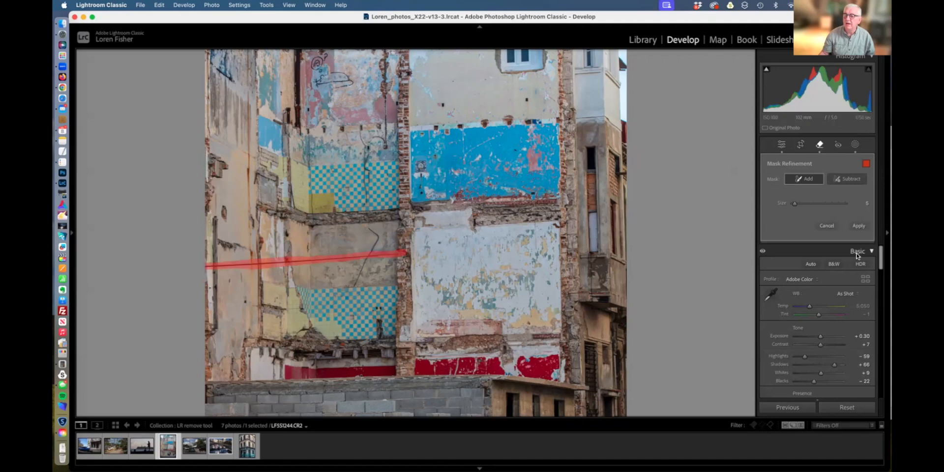
pyautogui.click(860, 226)
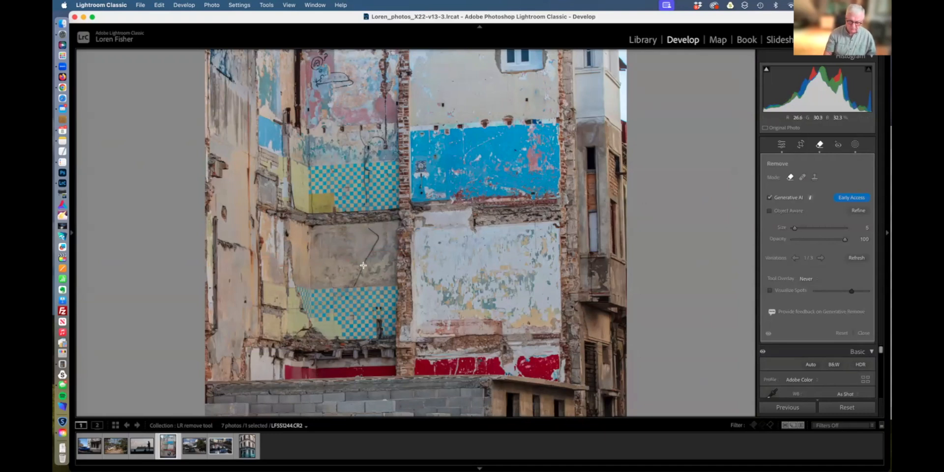
pyautogui.press('super+equal')
pyautogui.press('super+equal')
pyautogui.press('super+equal')
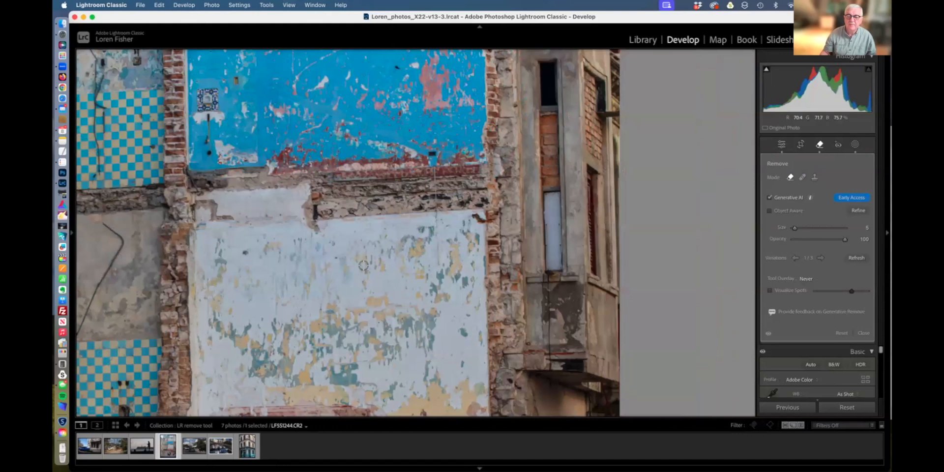
pyautogui.moveTo(230, 276); pyautogui.dragTo(649, 239)
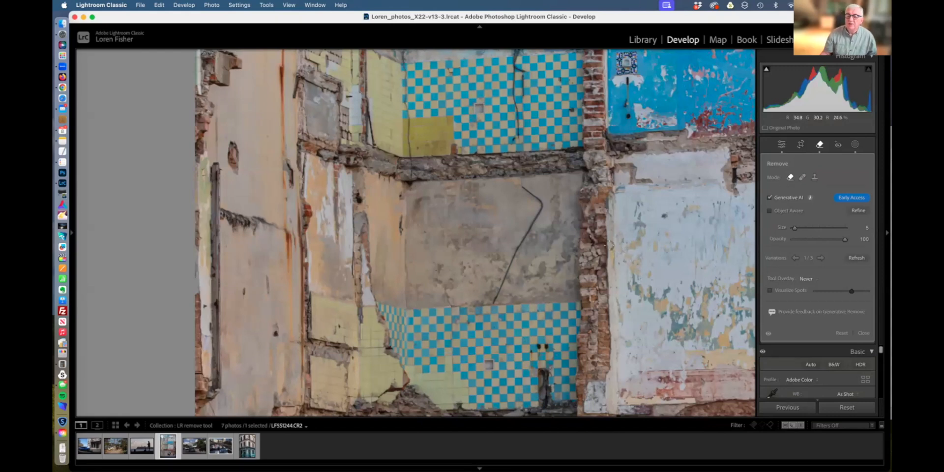
pyautogui.press('super+minus')
pyautogui.press('super+minus')
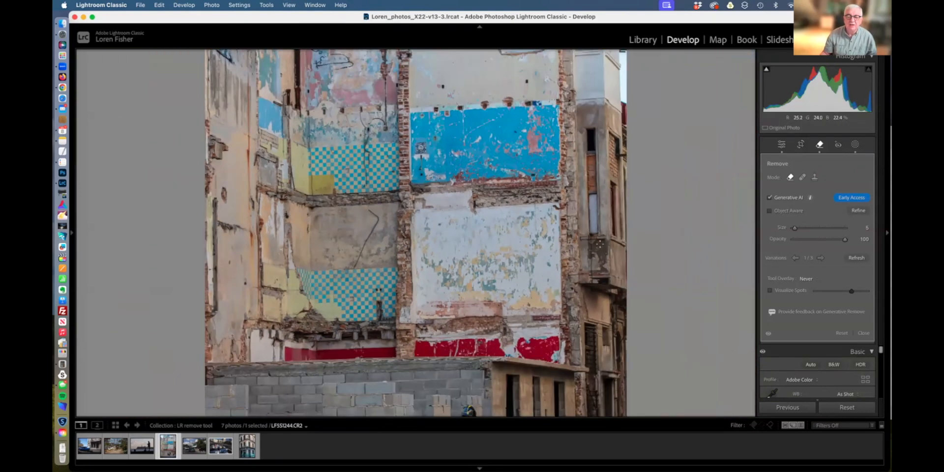
pyautogui.press('super+minus')
pyautogui.press('super+minus')
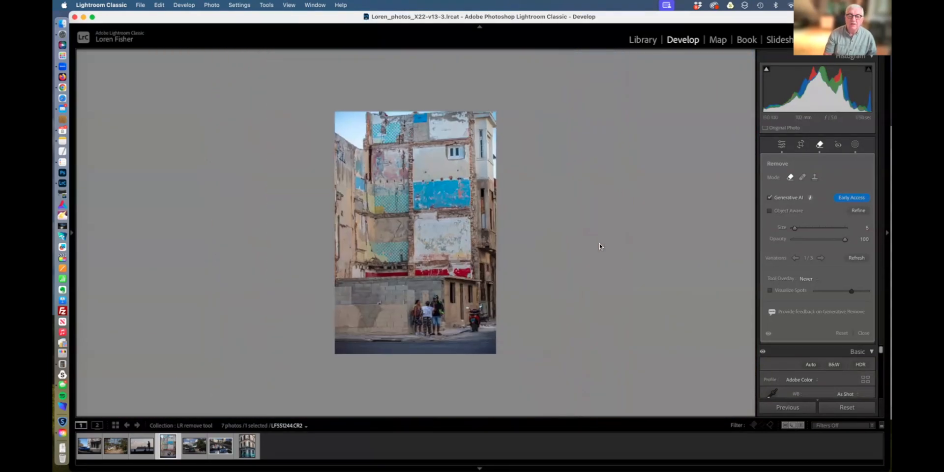
# Zoom in, pan to the people and red scooter, and enable Object Aware removal.
pyautogui.press('super+equal')
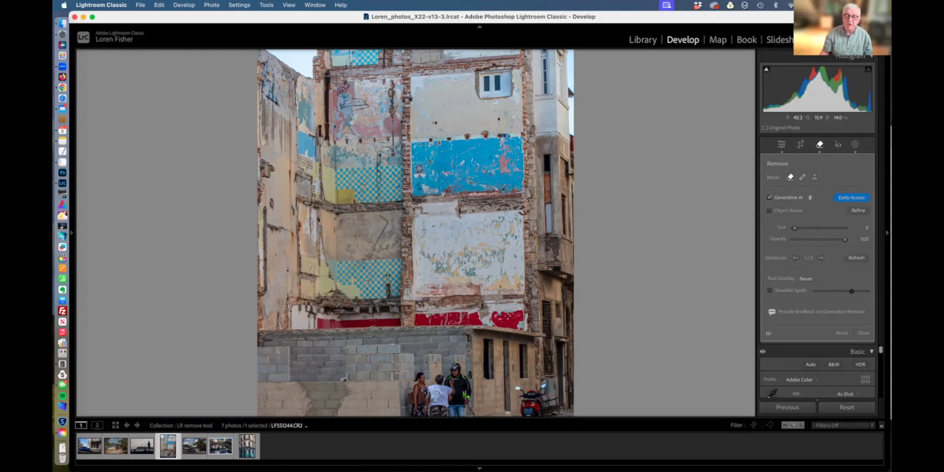
pyautogui.moveTo(495, 322); pyautogui.dragTo(507, 213)
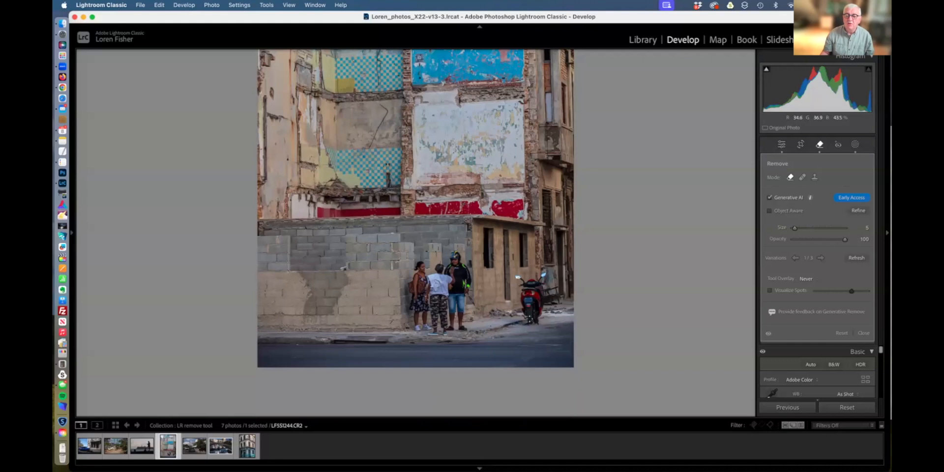
pyautogui.click(770, 213)
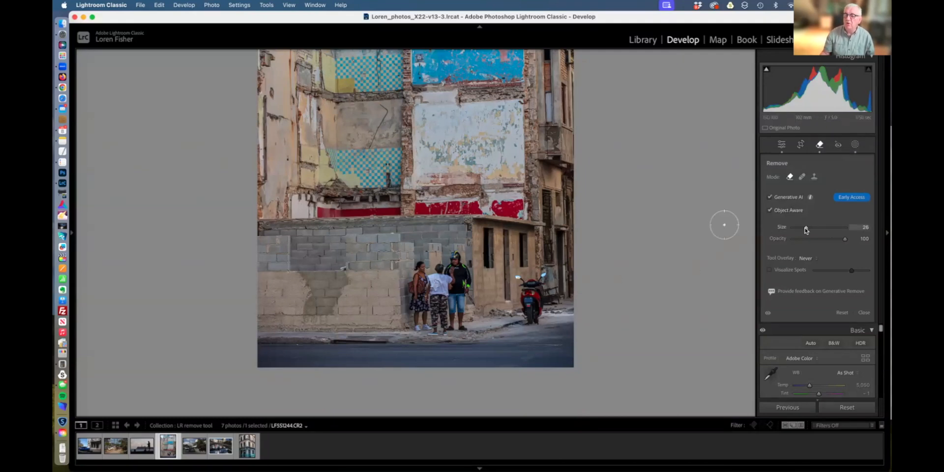
# Set the brush size to about 27, paint over the red scooter, and apply the removal.
pyautogui.moveTo(806, 230)
pyautogui.mouseDown()
pyautogui.moveTo(838, 229)
pyautogui.moveTo(800, 229)
pyautogui.mouseUp()
pyautogui.moveTo(543, 271)
pyautogui.mouseDown()
pyautogui.moveTo(534, 320)
pyautogui.moveTo(520, 274)
pyautogui.moveTo(530, 283)
pyautogui.mouseUp()
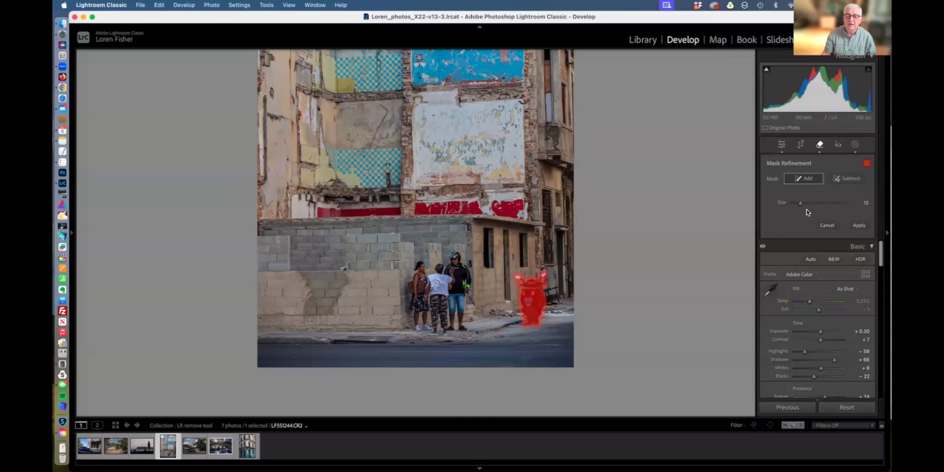
pyautogui.click(860, 226)
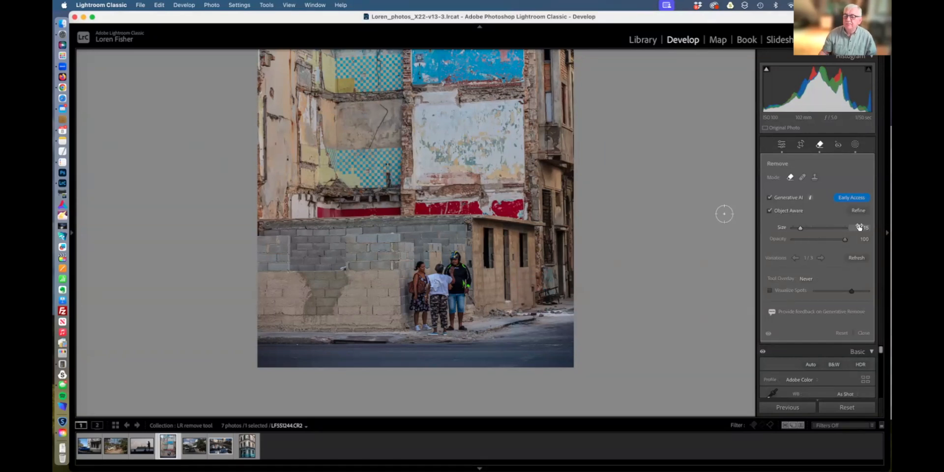
pyautogui.click(769, 335)
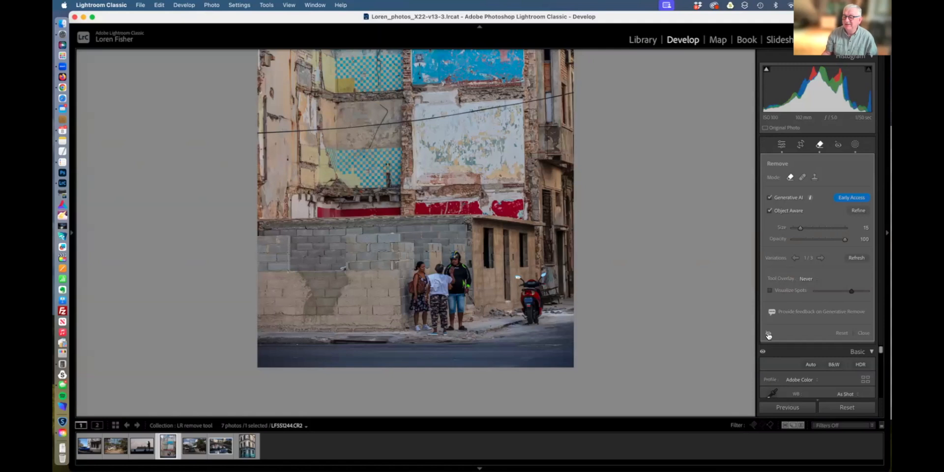
pyautogui.click(769, 335)
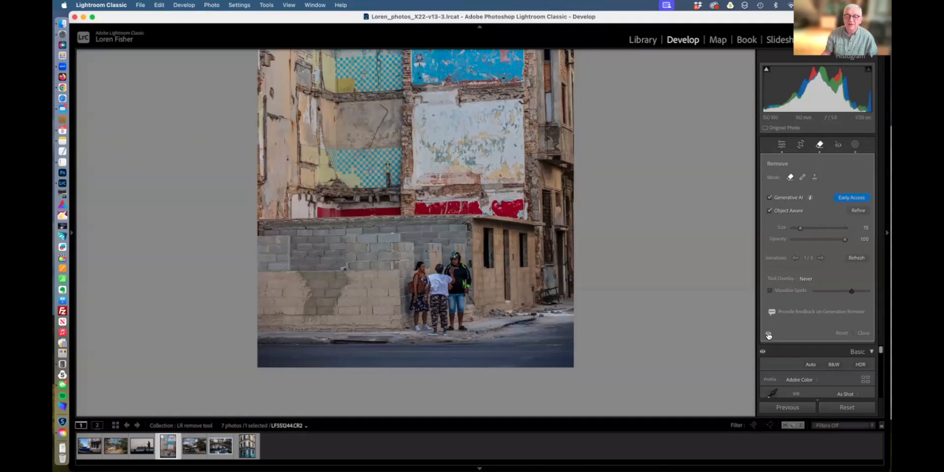
pyautogui.click(768, 336)
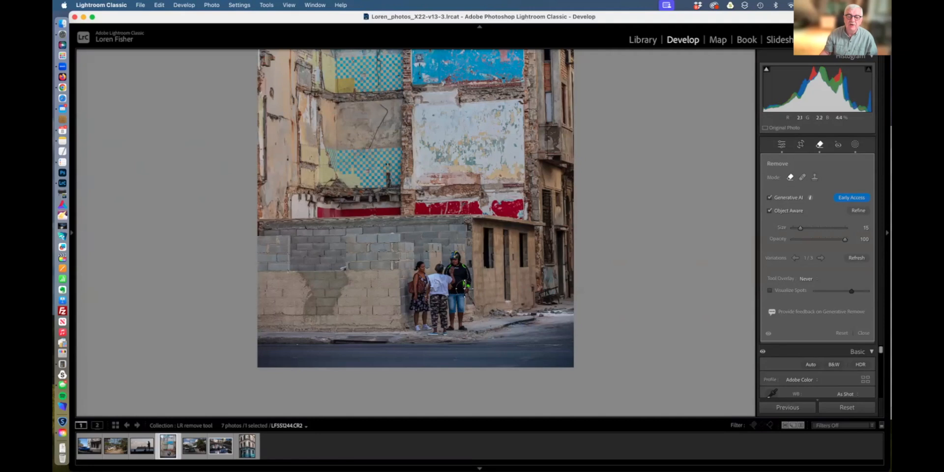
# Paint over the three people by the wall, add the middle child, and apply the removal.
pyautogui.moveTo(467, 286)
pyautogui.mouseDown()
pyautogui.moveTo(459, 258)
pyautogui.moveTo(416, 264)
pyautogui.moveTo(410, 274)
pyautogui.moveTo(451, 270)
pyautogui.moveTo(473, 295)
pyautogui.moveTo(463, 331)
pyautogui.moveTo(427, 329)
pyautogui.moveTo(447, 328)
pyautogui.moveTo(418, 325)
pyautogui.moveTo(412, 279)
pyautogui.moveTo(429, 277)
pyautogui.moveTo(413, 295)
pyautogui.moveTo(416, 313)
pyautogui.moveTo(431, 301)
pyautogui.moveTo(437, 271)
pyautogui.moveTo(428, 316)
pyautogui.moveTo(454, 306)
pyautogui.moveTo(454, 314)
pyautogui.moveTo(464, 300)
pyautogui.moveTo(454, 293)
pyautogui.moveTo(421, 326)
pyautogui.mouseUp()
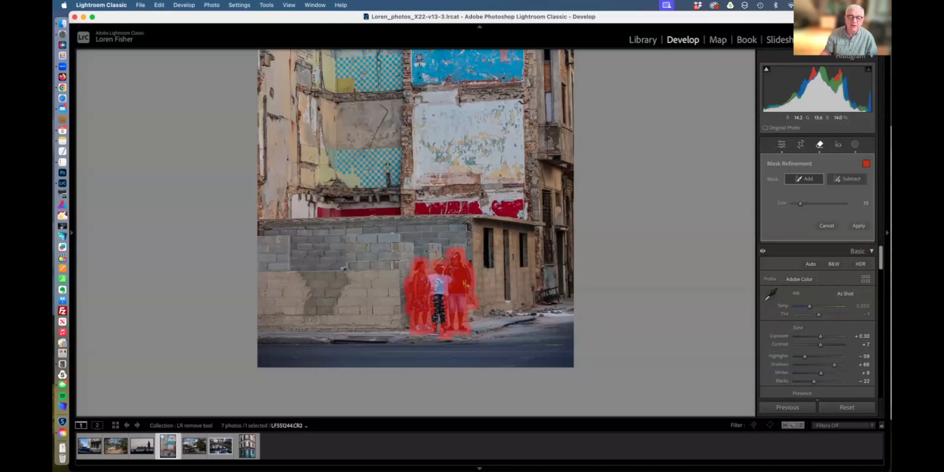
pyautogui.moveTo(443, 274); pyautogui.dragTo(435, 319)
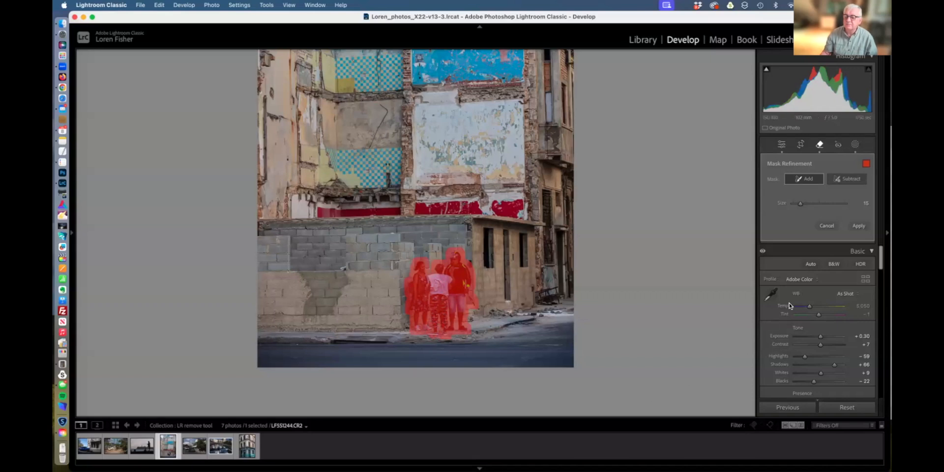
pyautogui.click(859, 228)
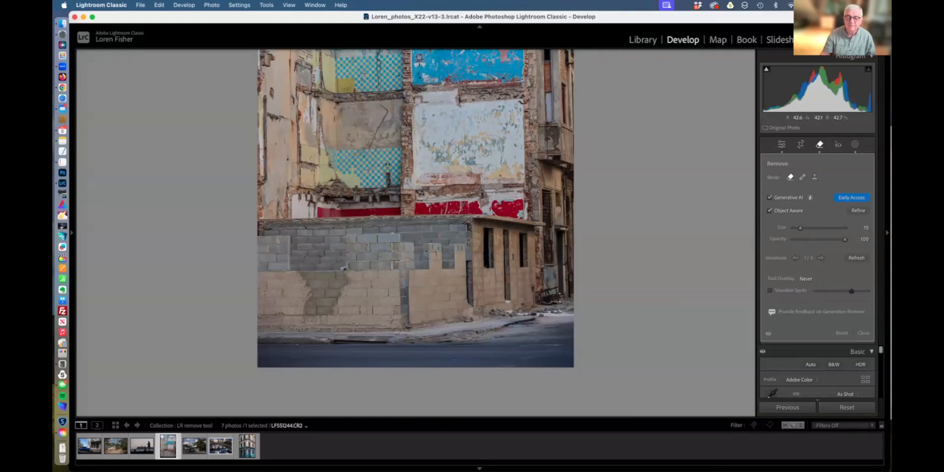
# Zoom out to the whole photo, then back in on the lower part of the building.
pyautogui.press('z')
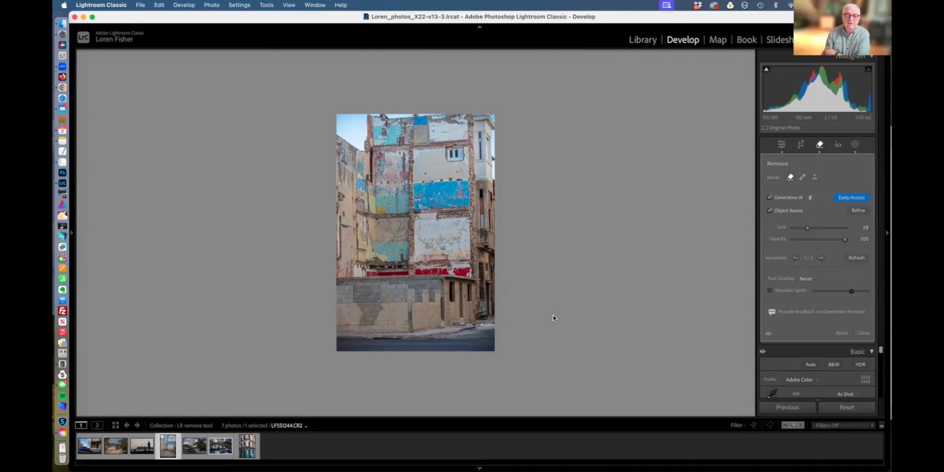
pyautogui.press('z')
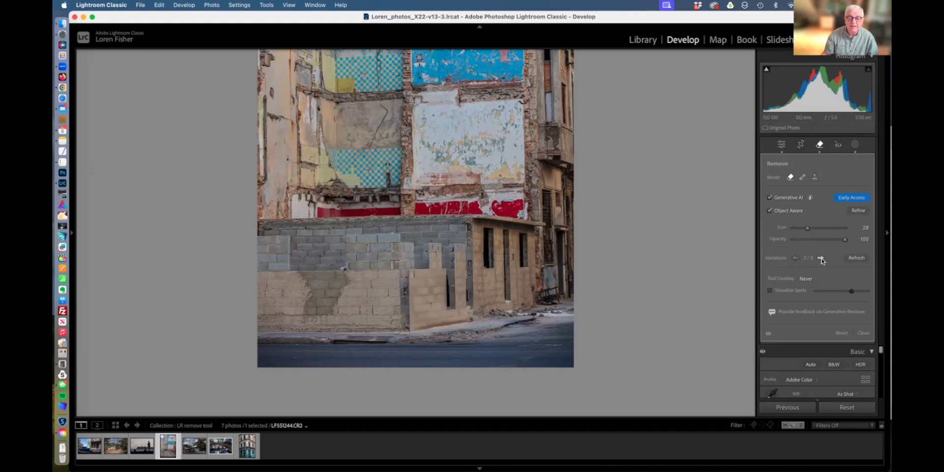
# Try the next fill variation, regenerate the fills, then return to variation 1 of 3.
pyautogui.click(822, 259)
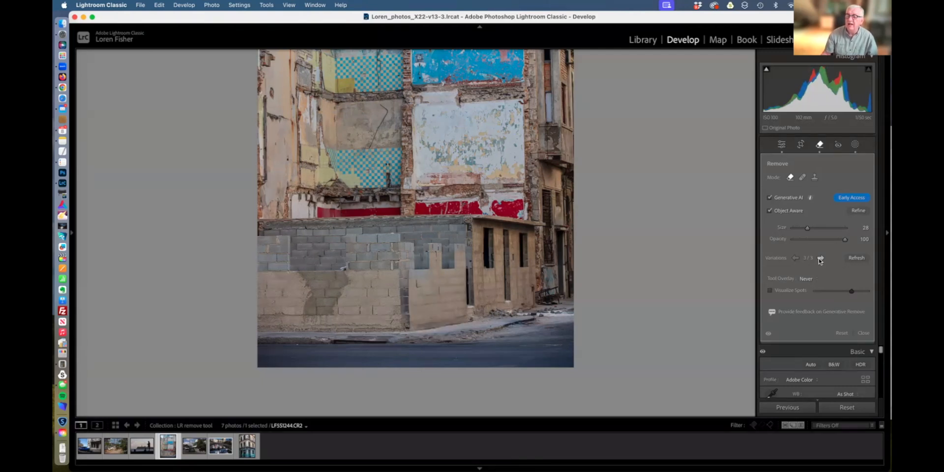
pyautogui.click(857, 259)
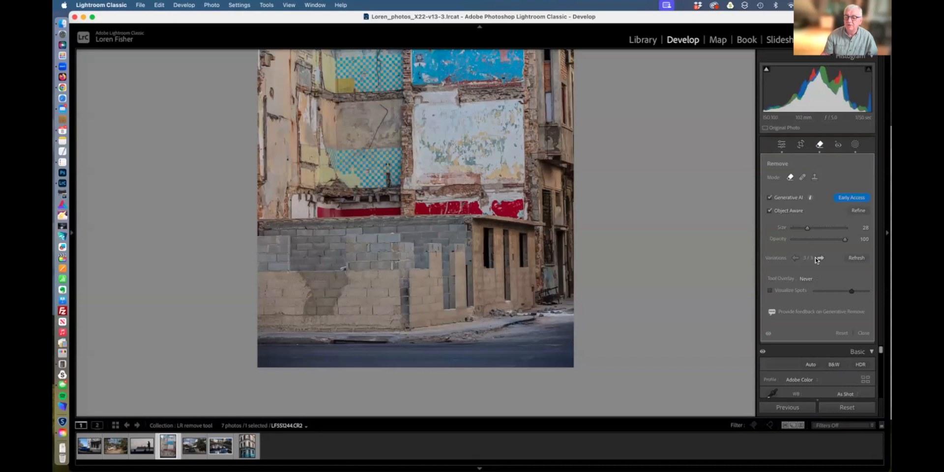
pyautogui.click(796, 258)
pyautogui.click(796, 258)
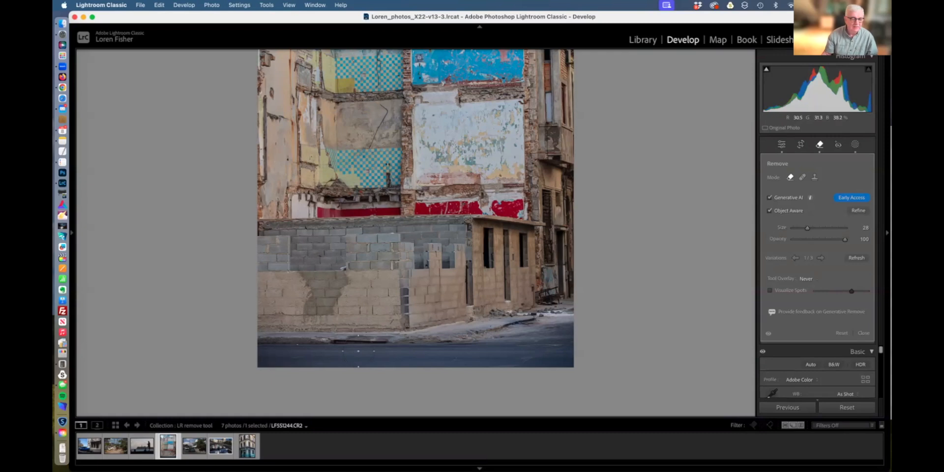
# Open the blue-and-yellow corner building photo and erase its street lamp post with Generative Remove.
pyautogui.click(247, 448)
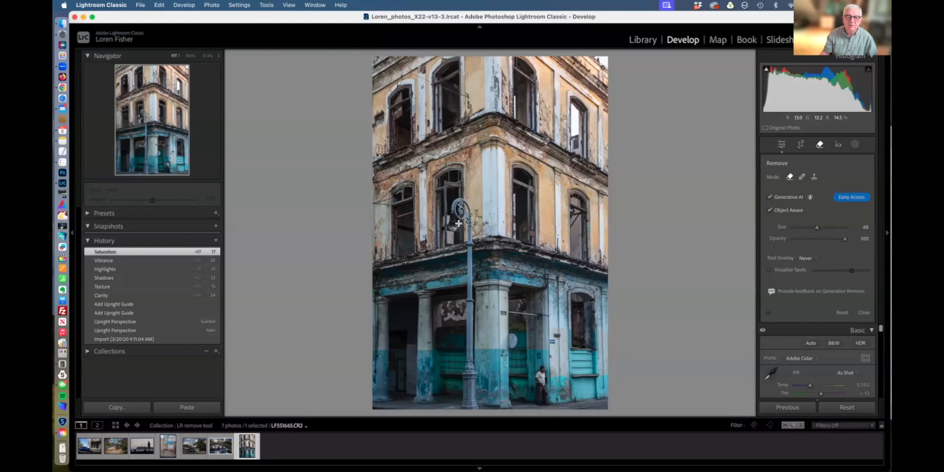
pyautogui.moveTo(463, 240); pyautogui.dragTo(466, 395)
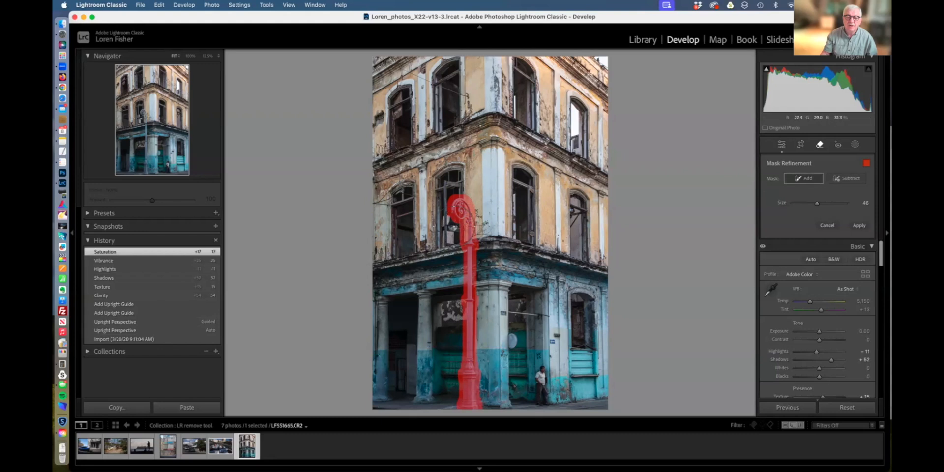
pyautogui.press('[')
pyautogui.press('[')
pyautogui.moveTo(454, 217); pyautogui.dragTo(452, 226)
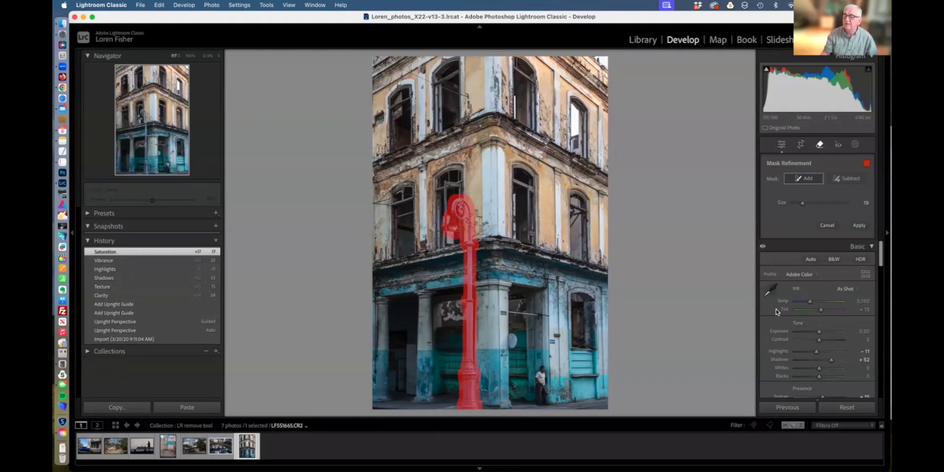
pyautogui.click(862, 226)
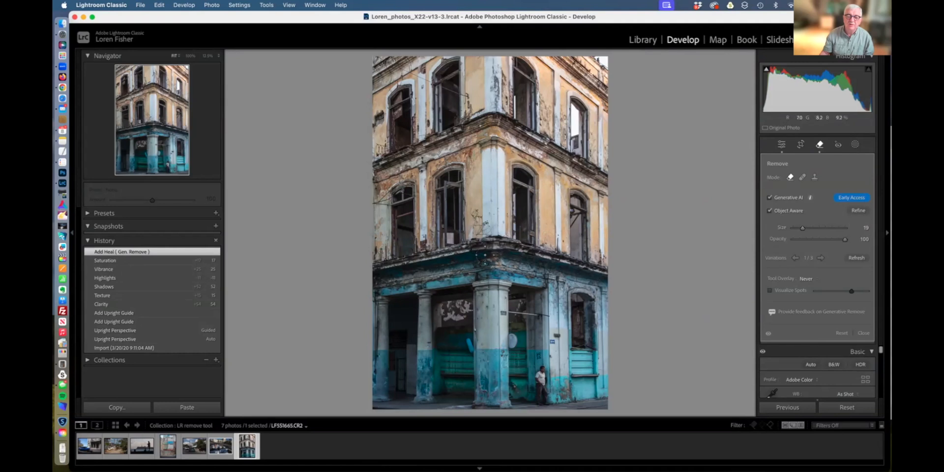
# Zoom in and pan to the upper storey to inspect the plant above the corner balcony.
pyautogui.press('super+equal')
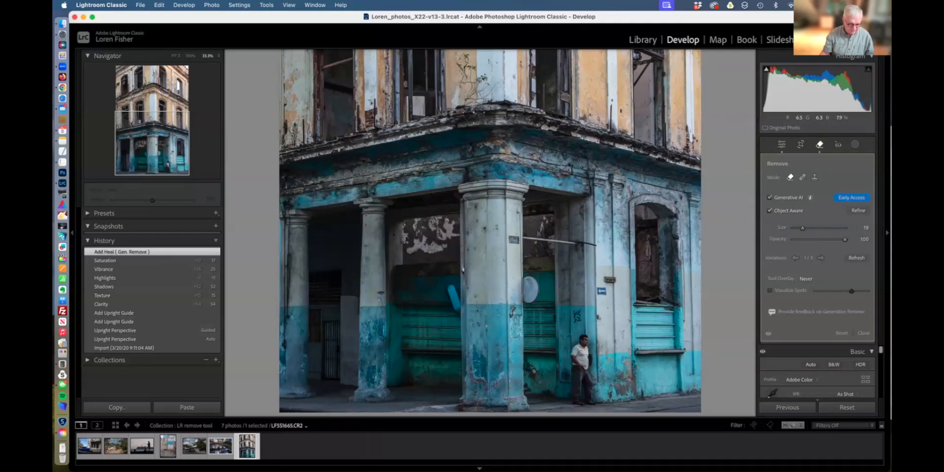
pyautogui.moveTo(465, 95); pyautogui.dragTo(467, 201)
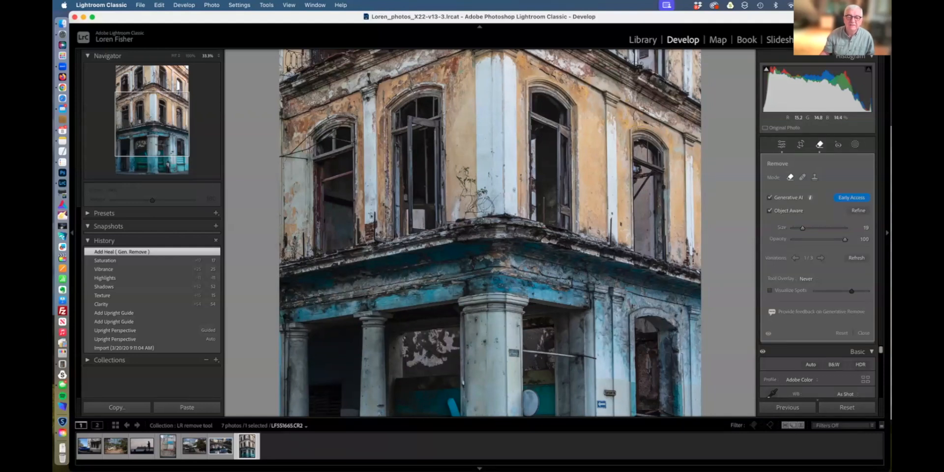
pyautogui.moveTo(462, 187)
pyautogui.mouseDown()
pyautogui.moveTo(473, 189)
pyautogui.moveTo(469, 204)
pyautogui.moveTo(488, 203)
pyautogui.moveTo(477, 185)
pyautogui.mouseUp()
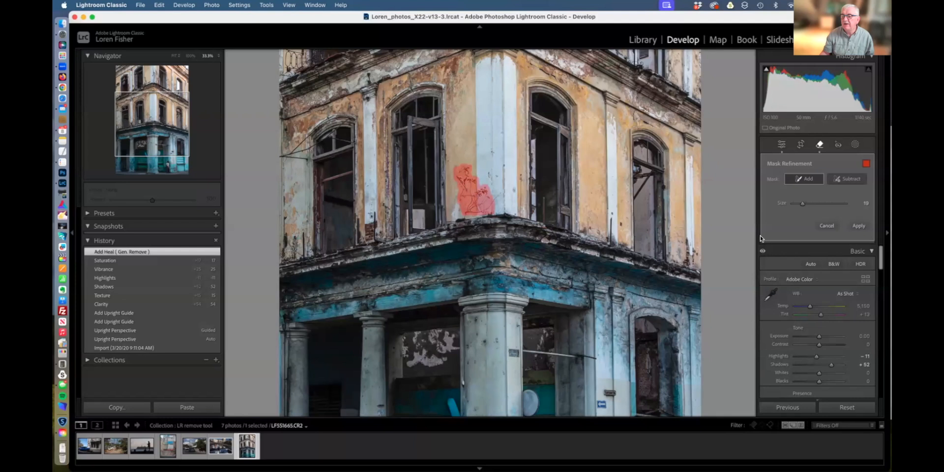
pyautogui.click(827, 225)
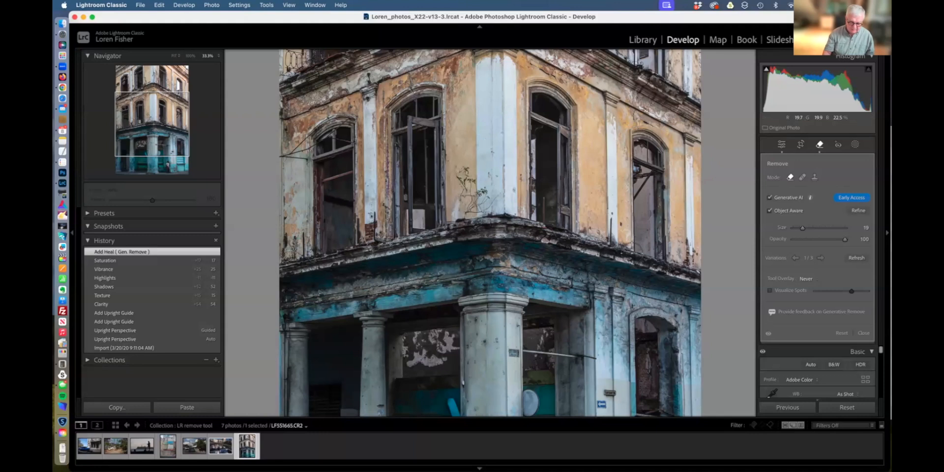
# Fit the photo in view and cycle through the three lamp-post fill variations.
pyautogui.press('super+minus')
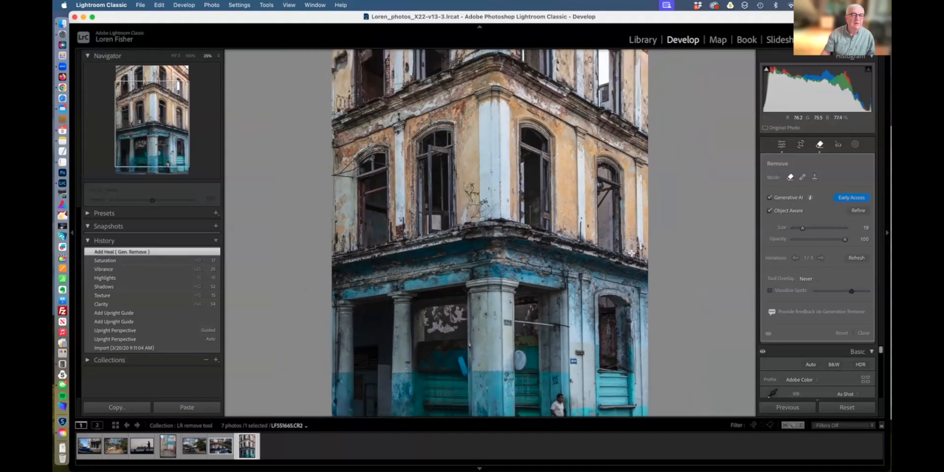
pyautogui.click(175, 55)
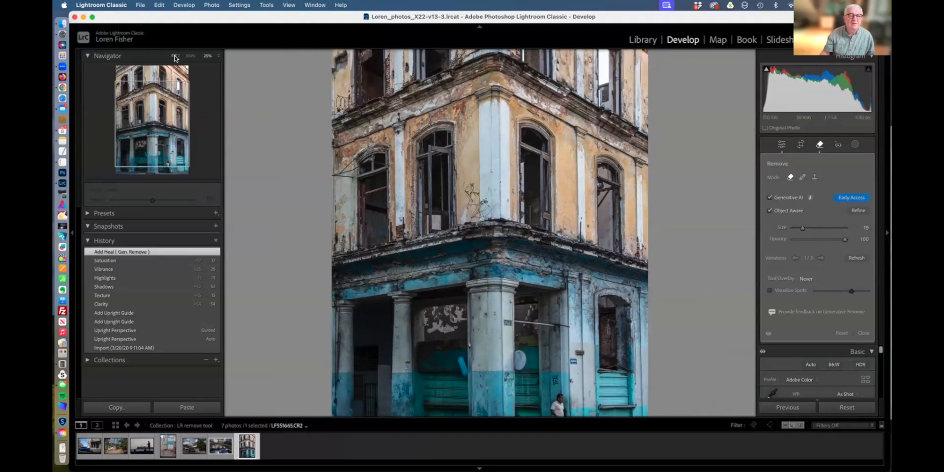
pyautogui.click(822, 258)
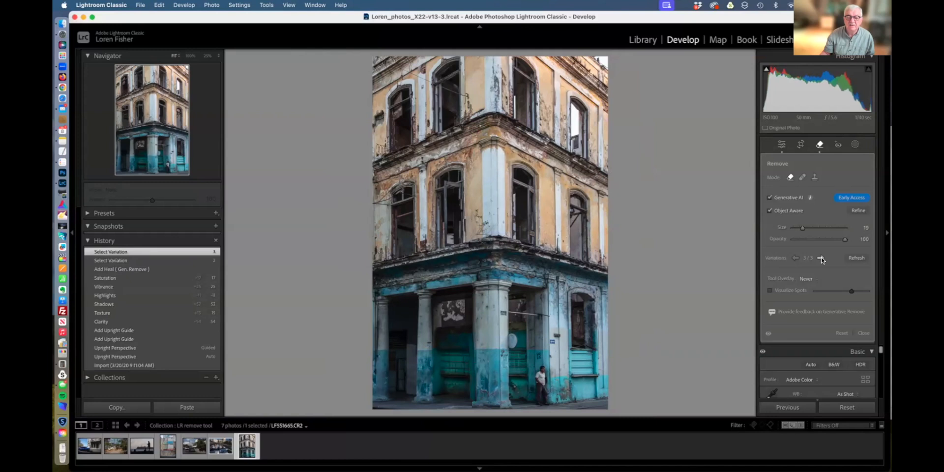
pyautogui.click(821, 258)
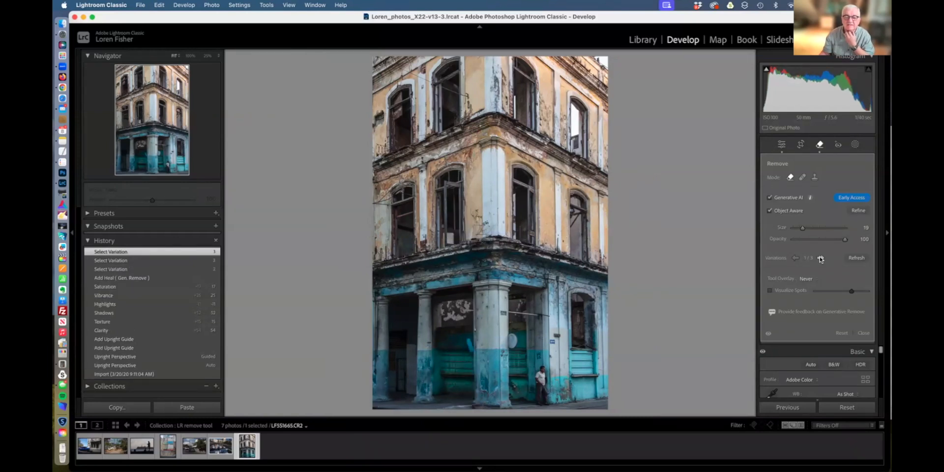
pyautogui.click(821, 258)
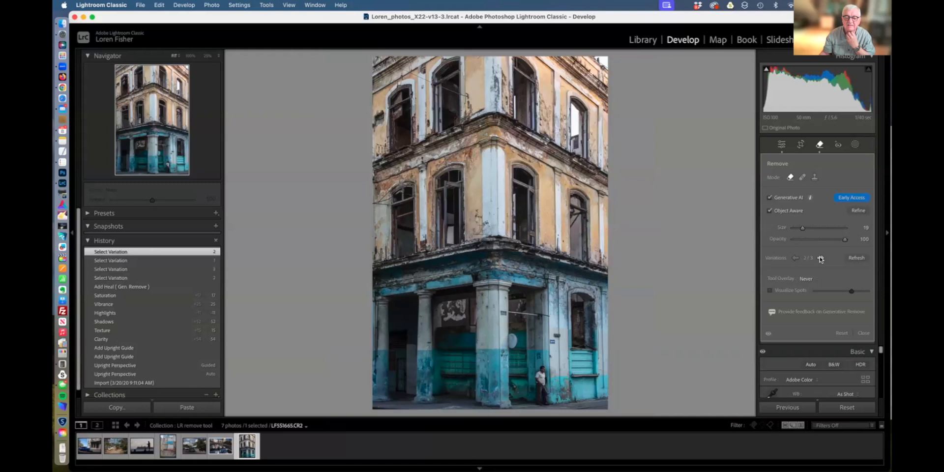
pyautogui.click(821, 258)
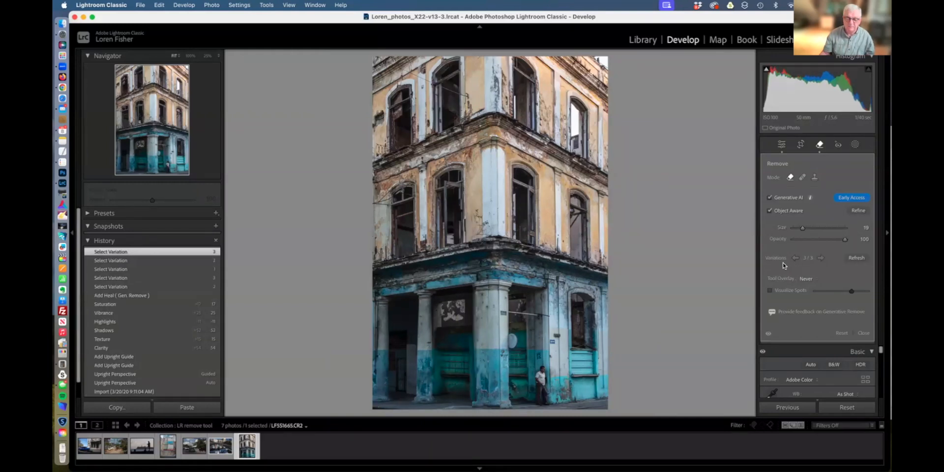
# Zoom in to check the fill closely, then step back to variation 1 of 3.
pyautogui.press('z')
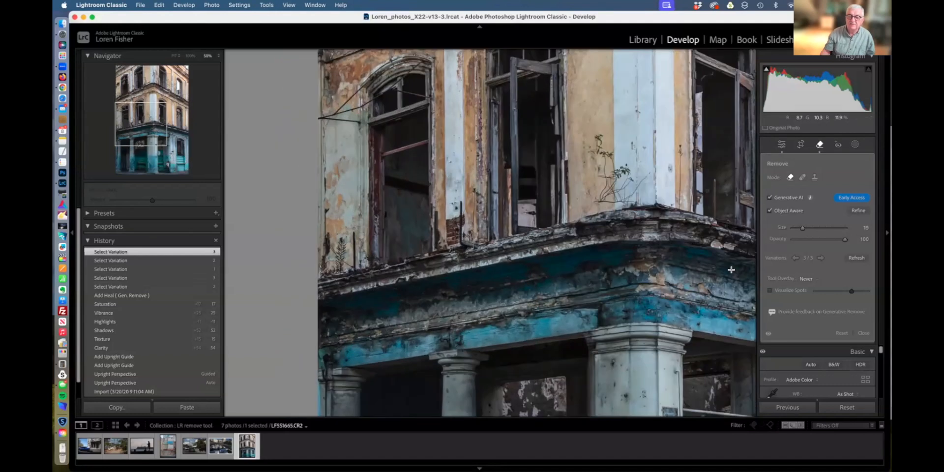
pyautogui.scroll(-10, 659, 313)
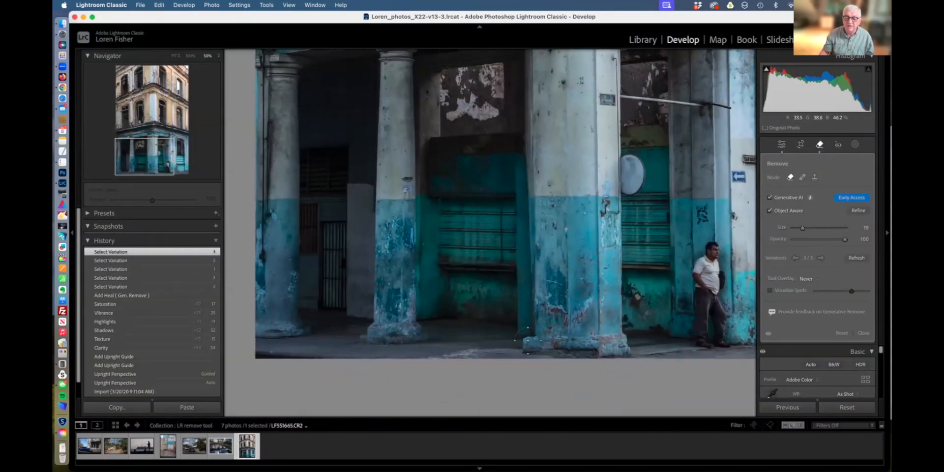
pyautogui.click(796, 258)
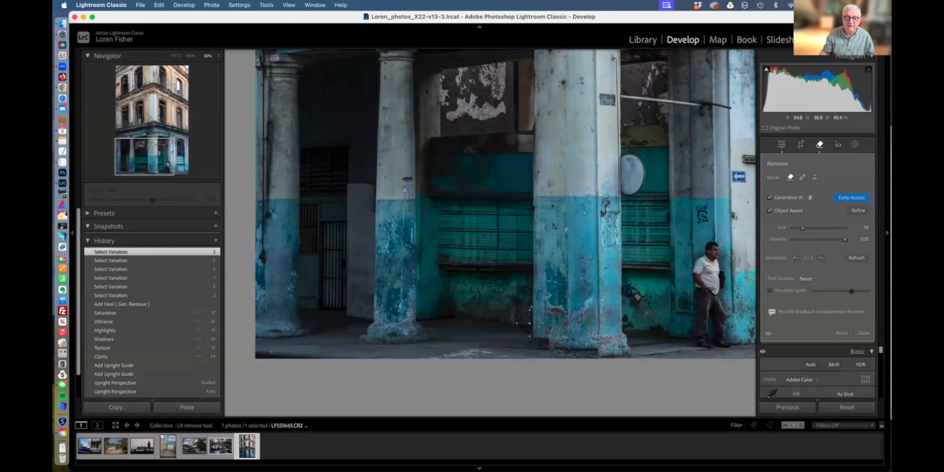
pyautogui.click(795, 258)
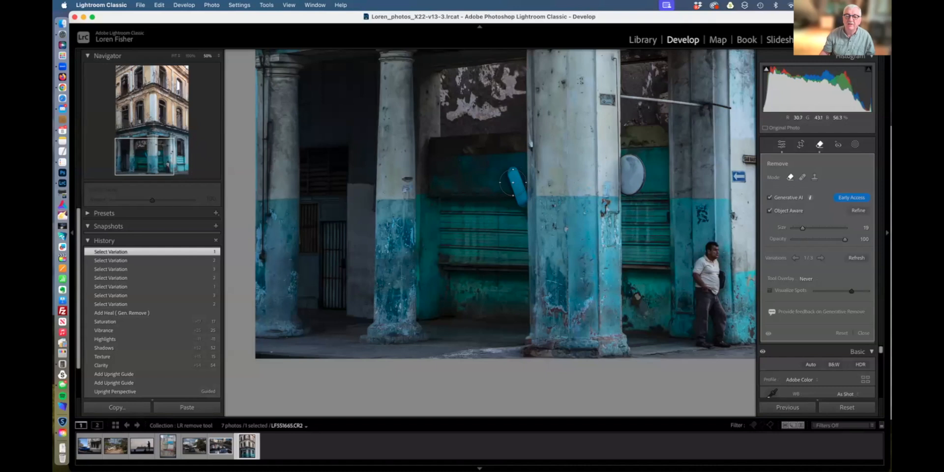
# With a smaller brush, generatively remove the blue shutter mark and the patch at the pillar base.
pyautogui.press('[')
pyautogui.moveTo(512, 172); pyautogui.dragTo(515, 204)
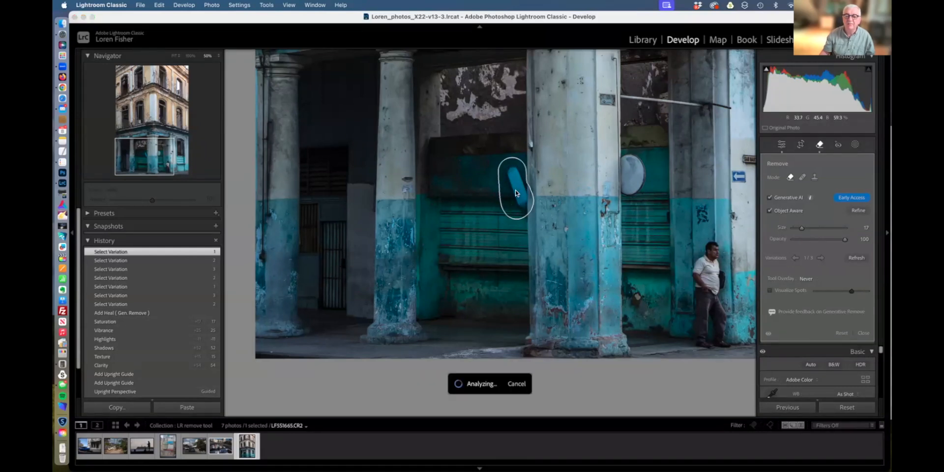
pyautogui.click(855, 227)
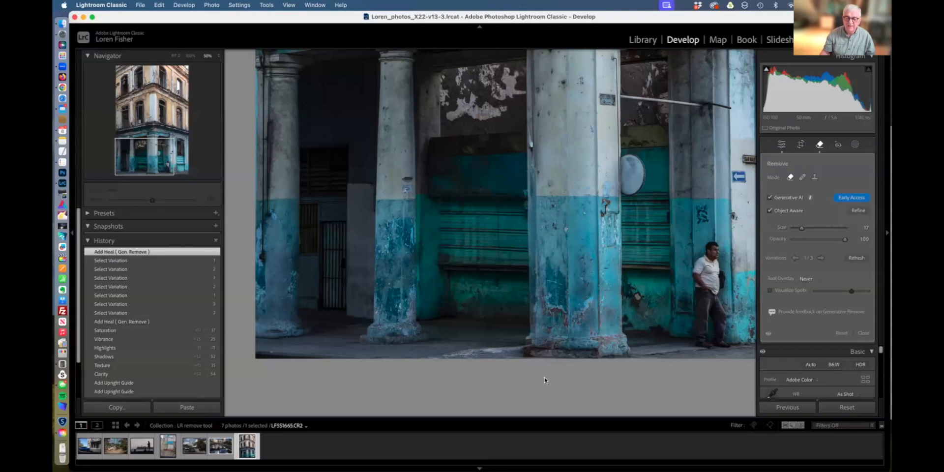
pyautogui.moveTo(531, 340); pyautogui.dragTo(523, 340)
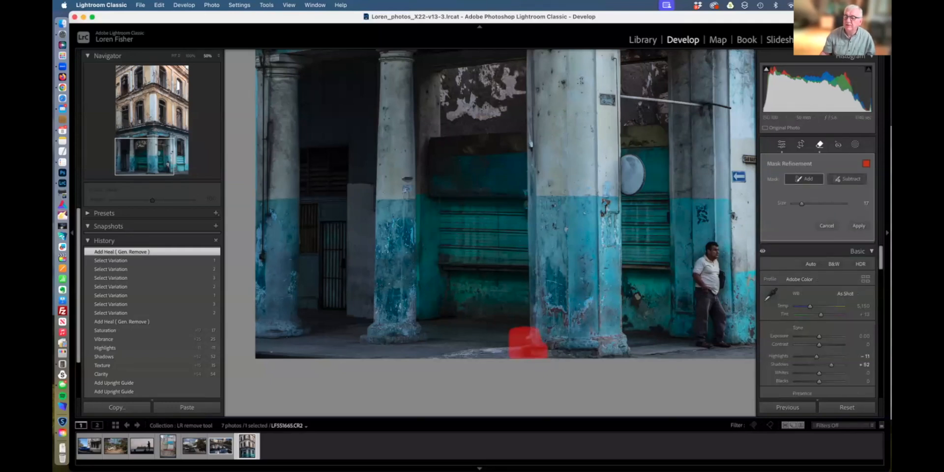
pyautogui.click(858, 227)
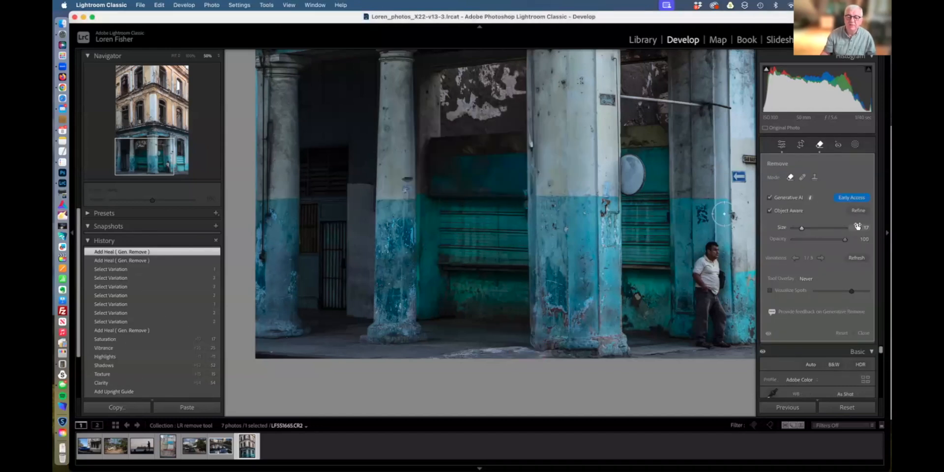
# Try variations 2 and 3 for the pillar-base fill and keep variation 2 of 3.
pyautogui.click(821, 258)
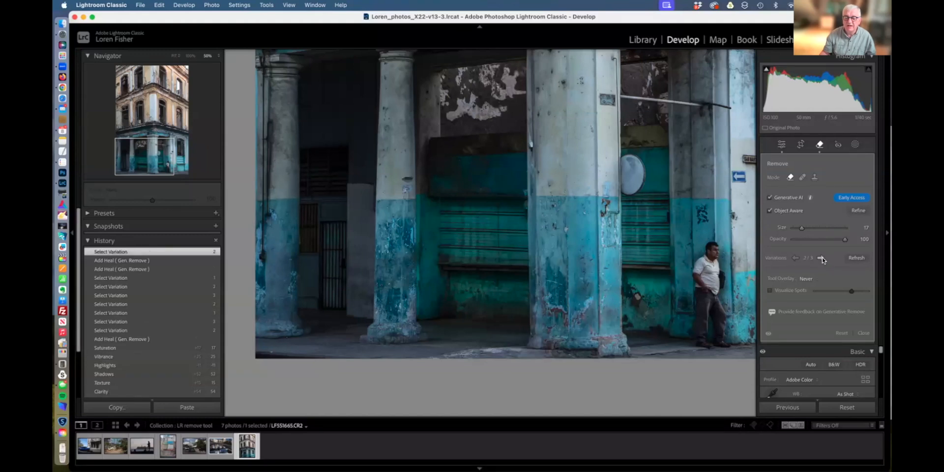
pyautogui.click(821, 258)
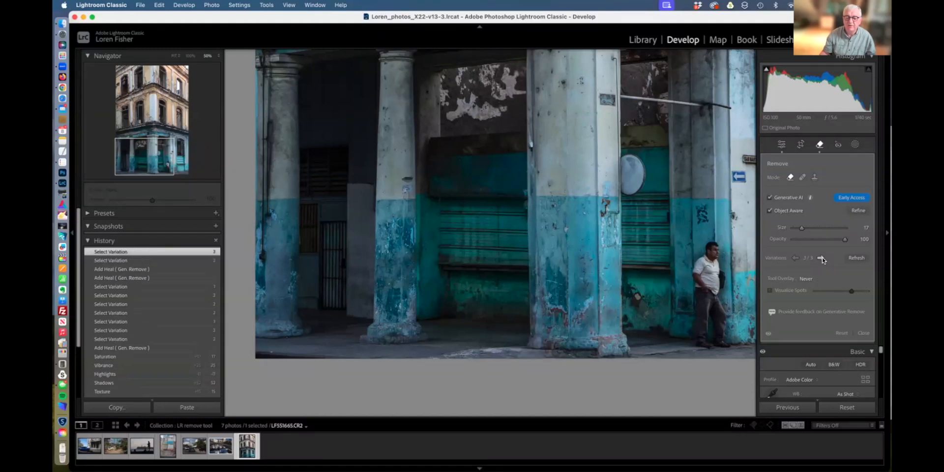
pyautogui.click(796, 258)
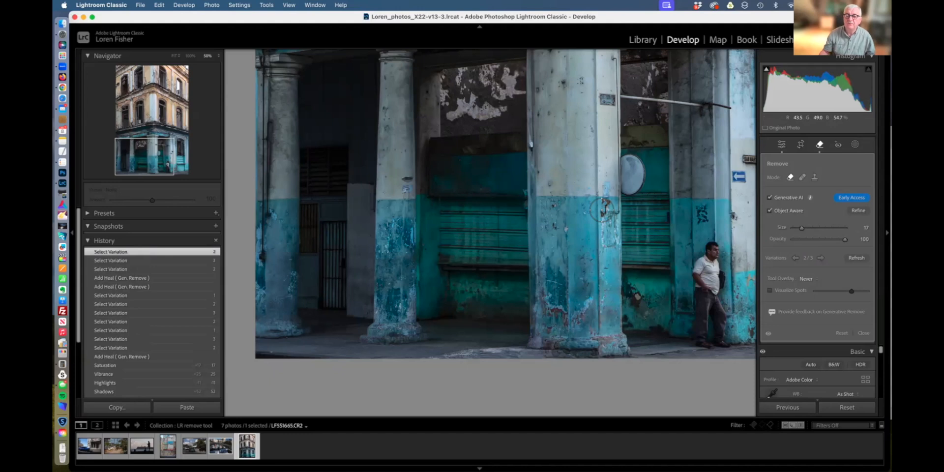
pyautogui.moveTo(615, 172); pyautogui.dragTo(578, 446)
pyautogui.moveTo(564, 257); pyautogui.dragTo(559, 276)
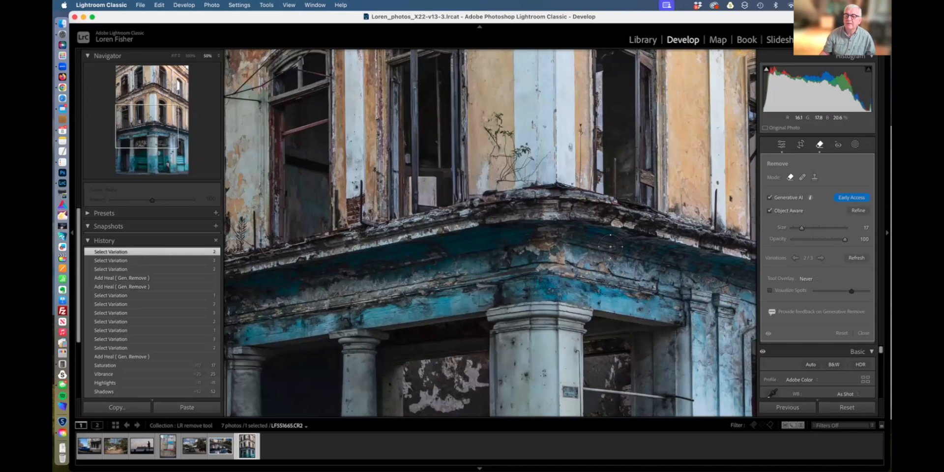
# Fit the building photo in view, then select the fisherman-at-sunset photo in the filmstrip.
pyautogui.press('super+minus')
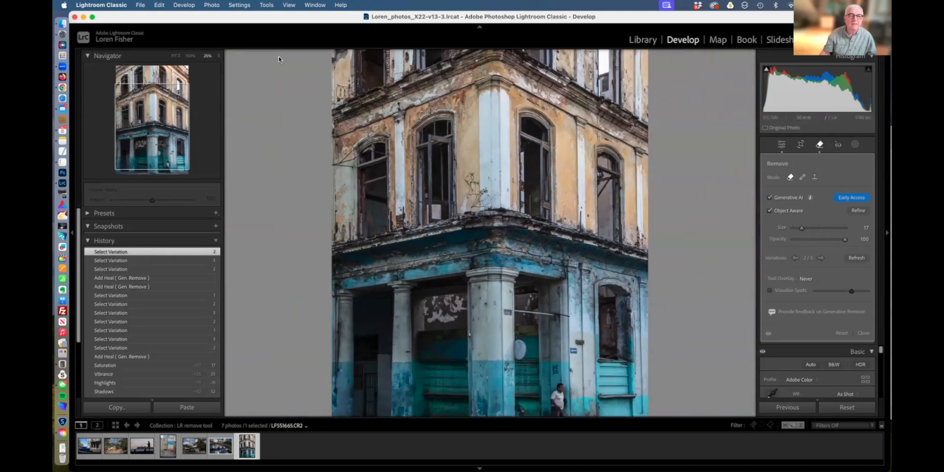
pyautogui.click(175, 56)
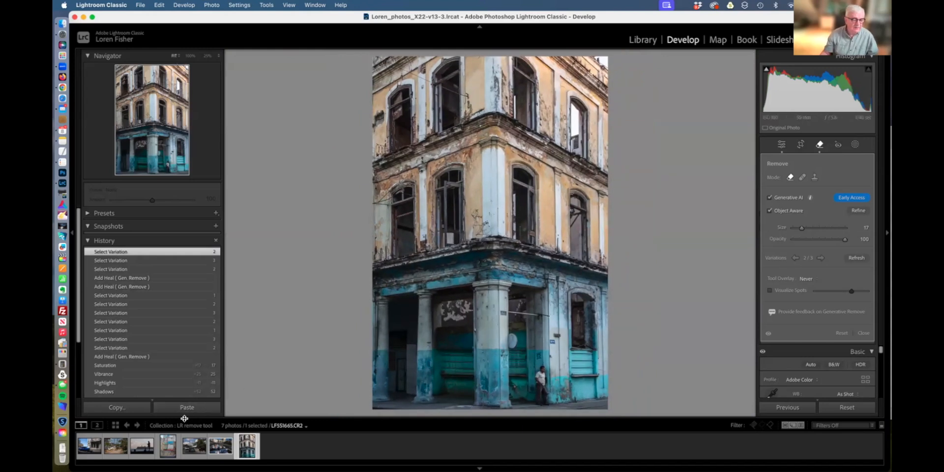
pyautogui.click(142, 446)
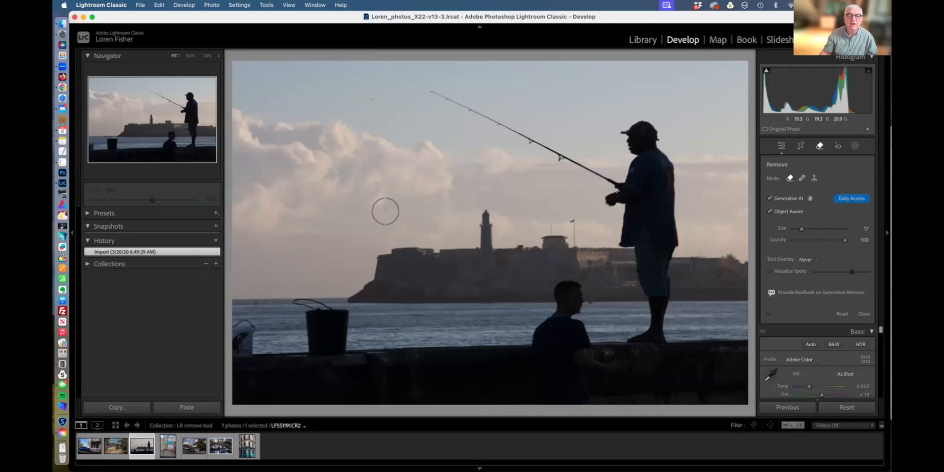
# Shrink the Remove brush, turn off Generative AI, and undo a test spot placed in the sky.
pyautogui.scroll(-5, 376, 103)
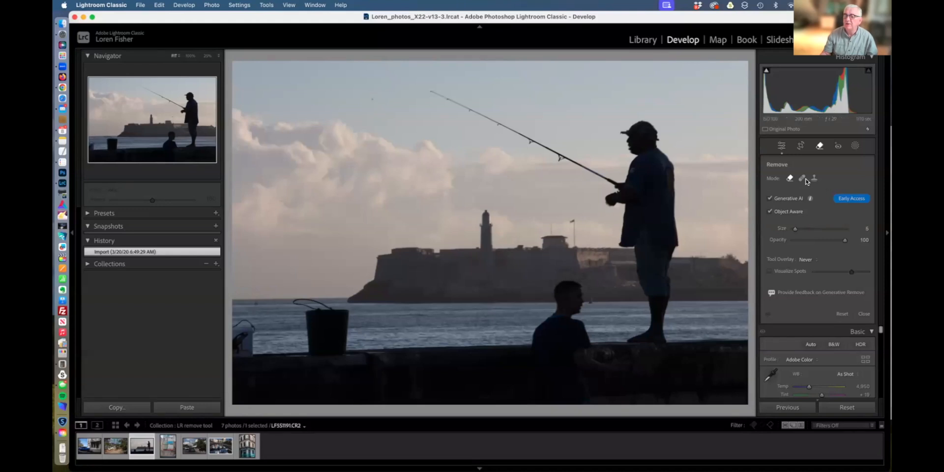
pyautogui.click(771, 199)
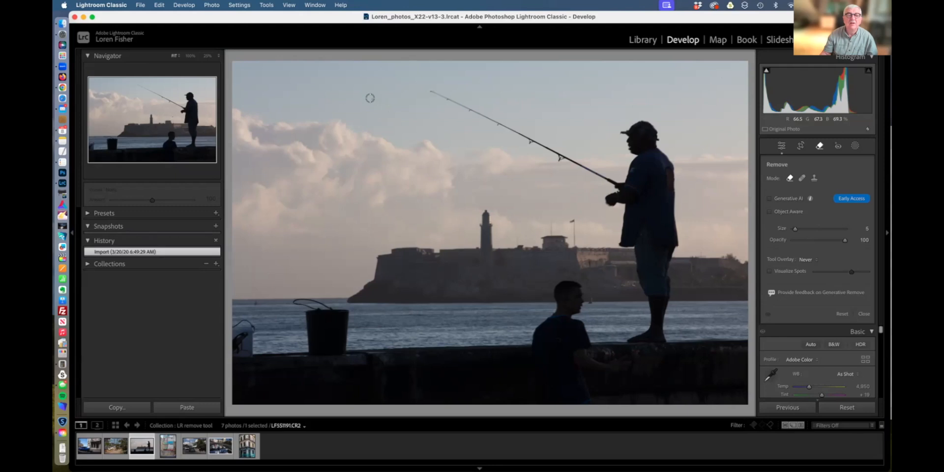
pyautogui.click(371, 99)
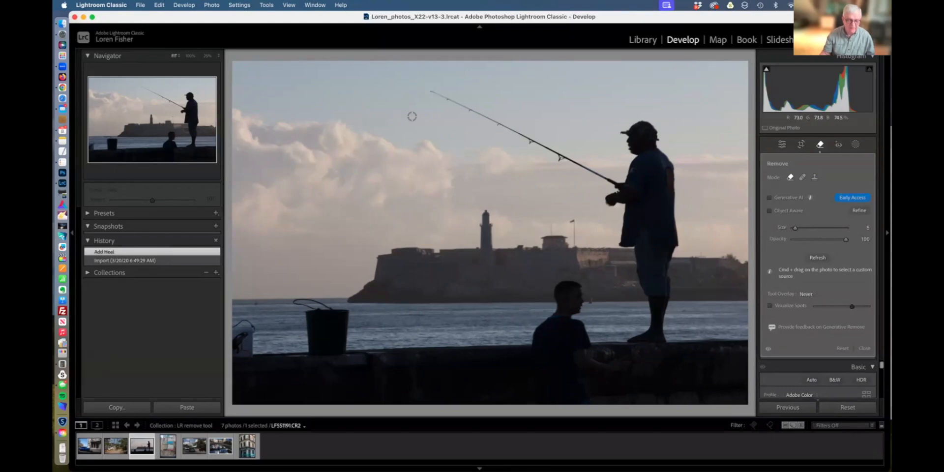
pyautogui.press('super+z')
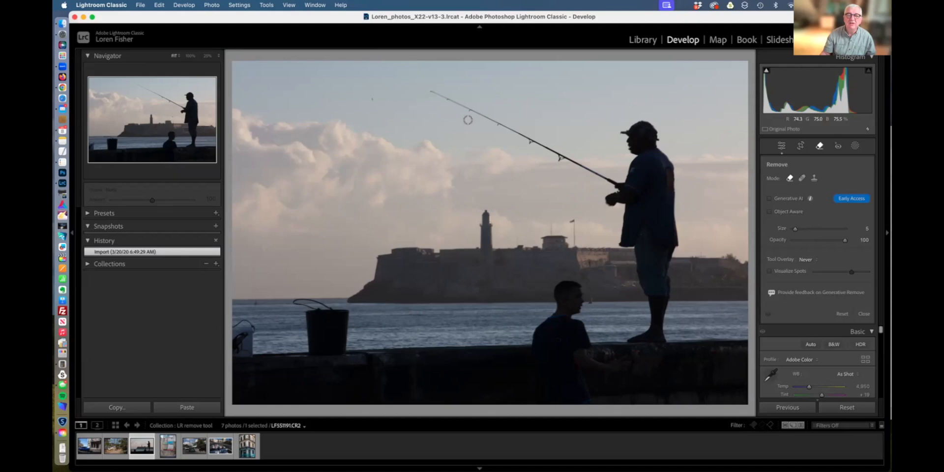
# Turn on Visualize Spots and tune its slider to reveal sky dust specks, then zoom to 100%.
pyautogui.click(770, 272)
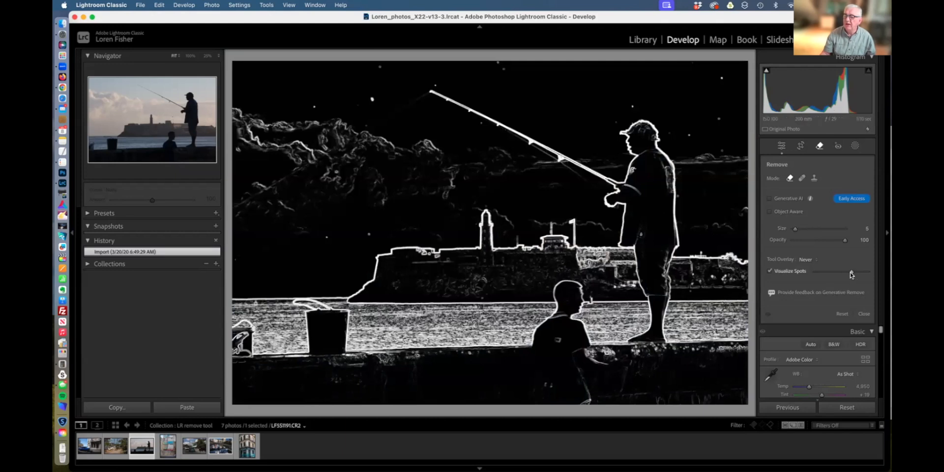
pyautogui.moveTo(852, 274)
pyautogui.mouseDown()
pyautogui.moveTo(827, 274)
pyautogui.moveTo(864, 273)
pyautogui.moveTo(851, 274)
pyautogui.mouseUp()
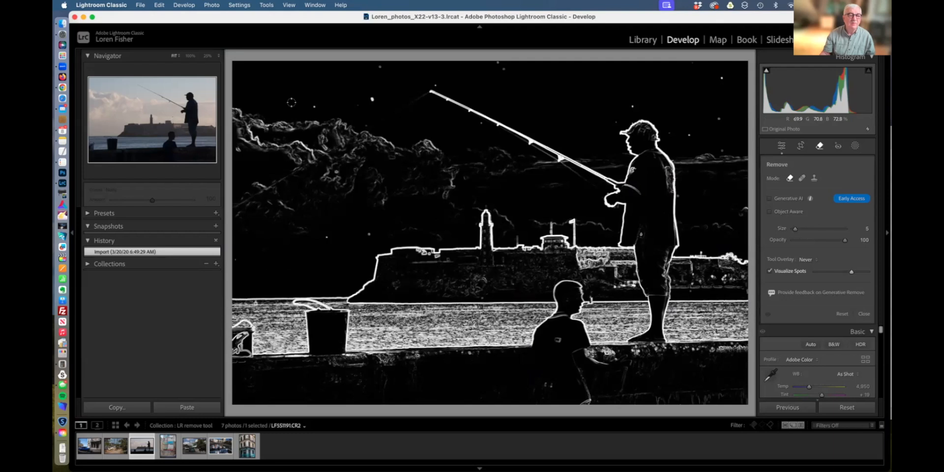
pyautogui.click(190, 57)
# Pan to the fishing rod's sky and remove six white dust spots there.
pyautogui.click(168, 88)
pyautogui.moveTo(168, 88); pyautogui.dragTo(122, 87)
pyautogui.moveTo(473, 215)
pyautogui.mouseDown()
pyautogui.moveTo(462, 224)
pyautogui.moveTo(478, 222)
pyautogui.mouseUp()
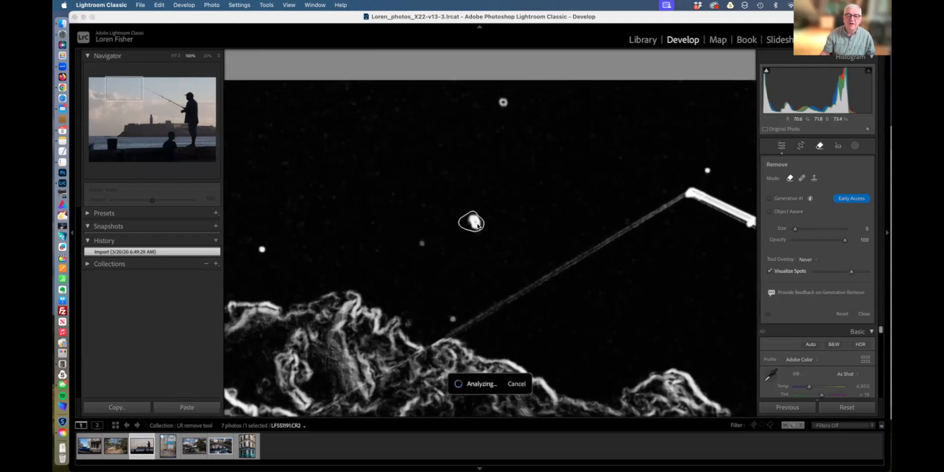
pyautogui.moveTo(504, 105); pyautogui.dragTo(503, 103)
pyautogui.moveTo(422, 243); pyautogui.dragTo(422, 247)
pyautogui.moveTo(262, 247); pyautogui.dragTo(263, 251)
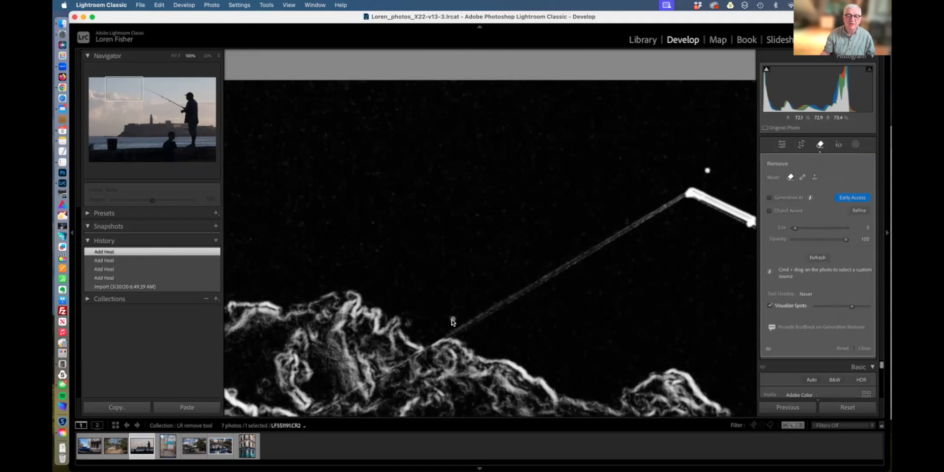
pyautogui.click(453, 320)
pyautogui.click(708, 171)
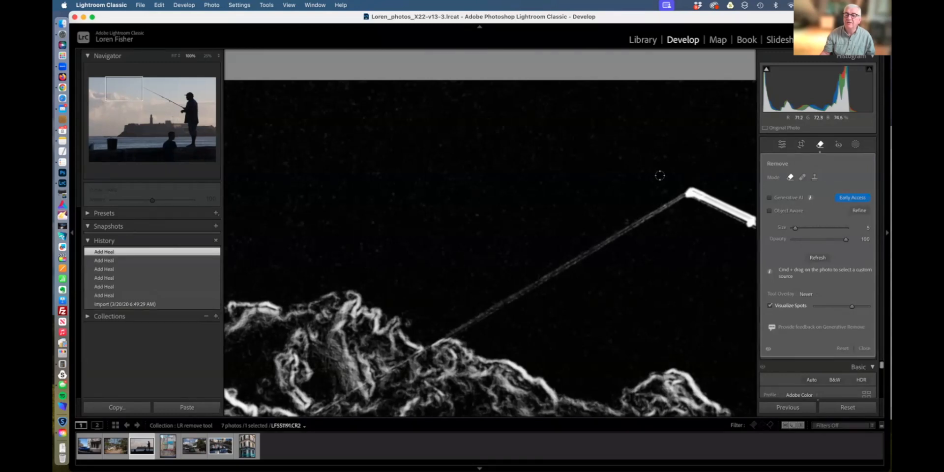
# Move further along the rod and heal the dust spots above it and near the top edge.
pyautogui.click(137, 85)
pyautogui.moveTo(137, 85); pyautogui.dragTo(159, 85)
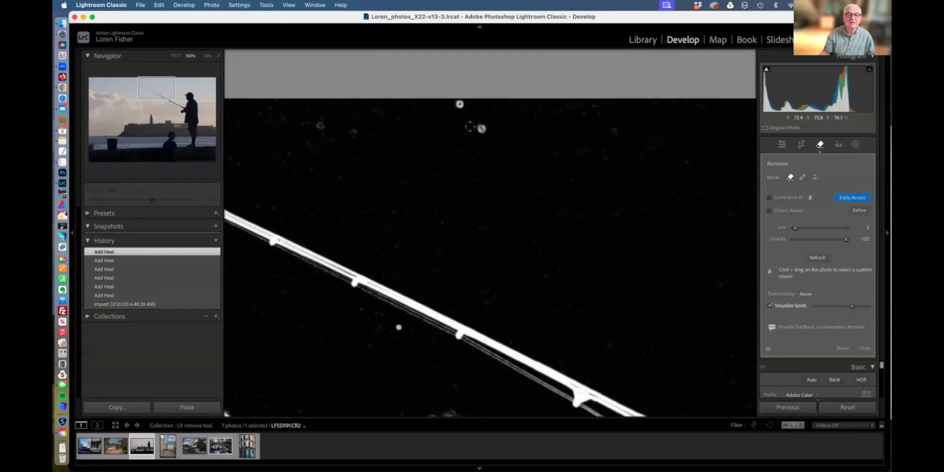
pyautogui.moveTo(482, 128); pyautogui.dragTo(476, 127)
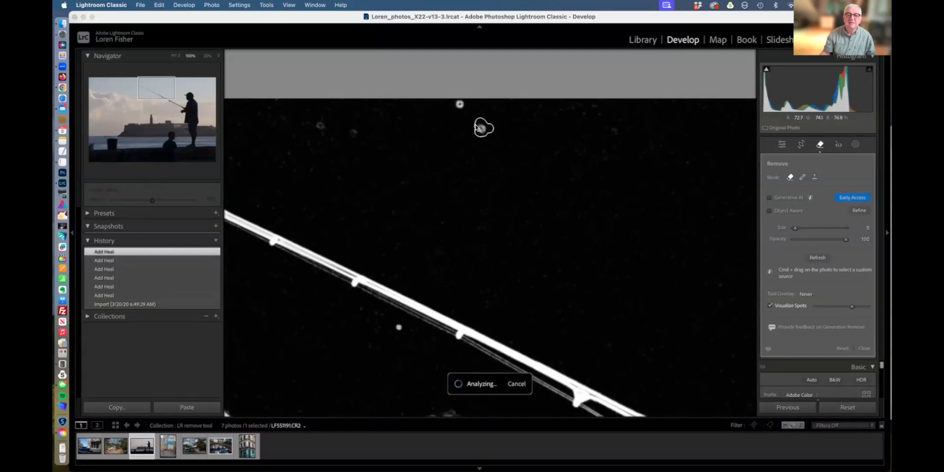
pyautogui.click(460, 105)
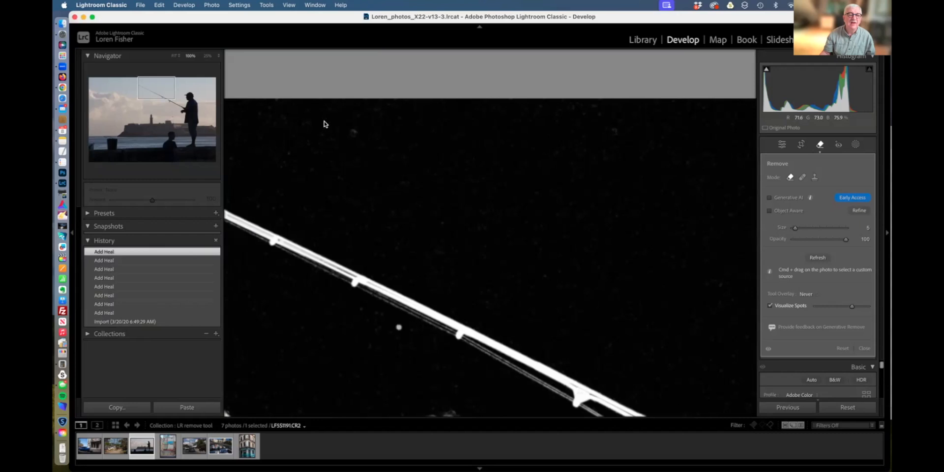
pyautogui.moveTo(167, 96); pyautogui.dragTo(199, 90)
# Heal the six remaining bright spots above and left of the fisherman's head.
pyautogui.click(616, 277)
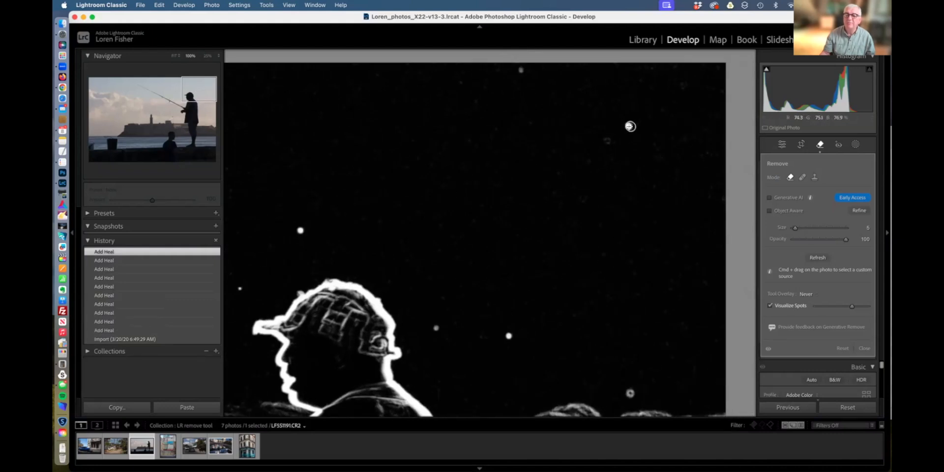
pyautogui.click(629, 127)
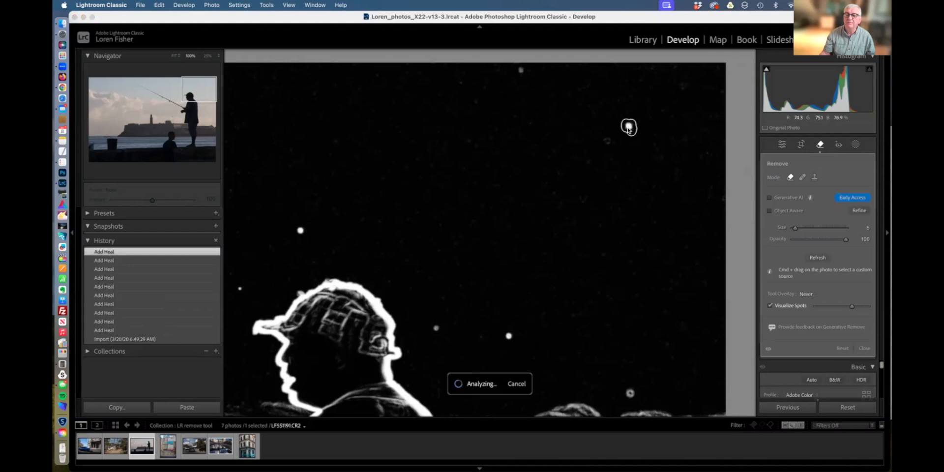
pyautogui.click(607, 141)
pyautogui.click(522, 70)
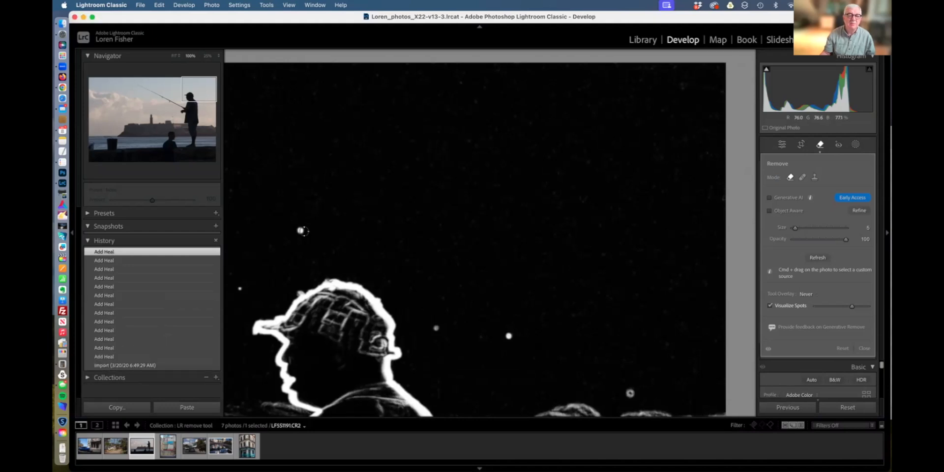
pyautogui.click(301, 231)
pyautogui.click(299, 231)
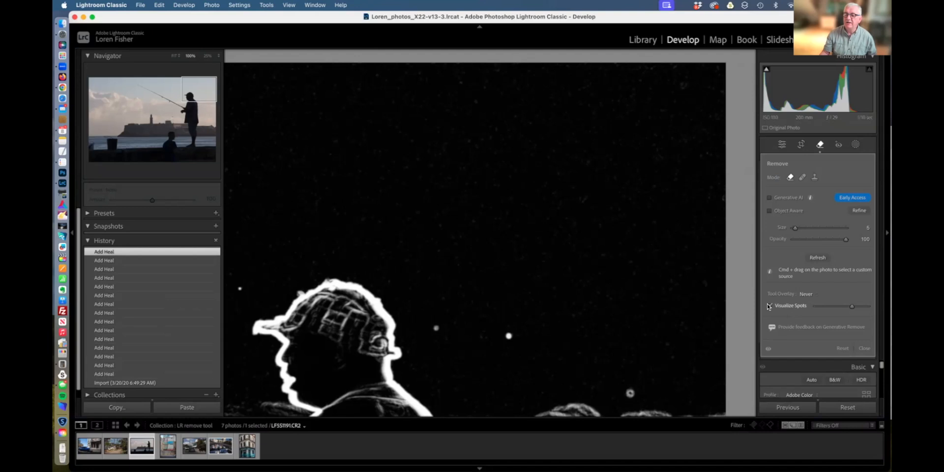
# Turn off Visualize Spots, check the head at full size, and fit the photo.
pyautogui.click(770, 306)
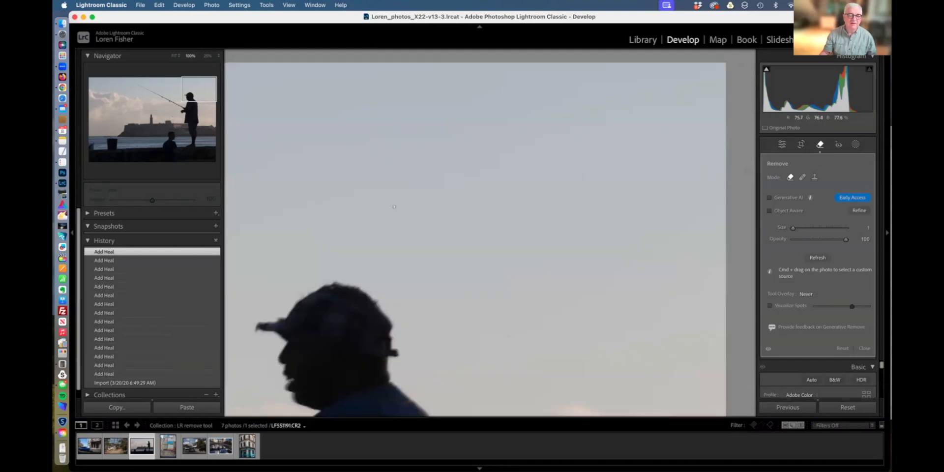
pyautogui.moveTo(328, 374); pyautogui.dragTo(433, 164)
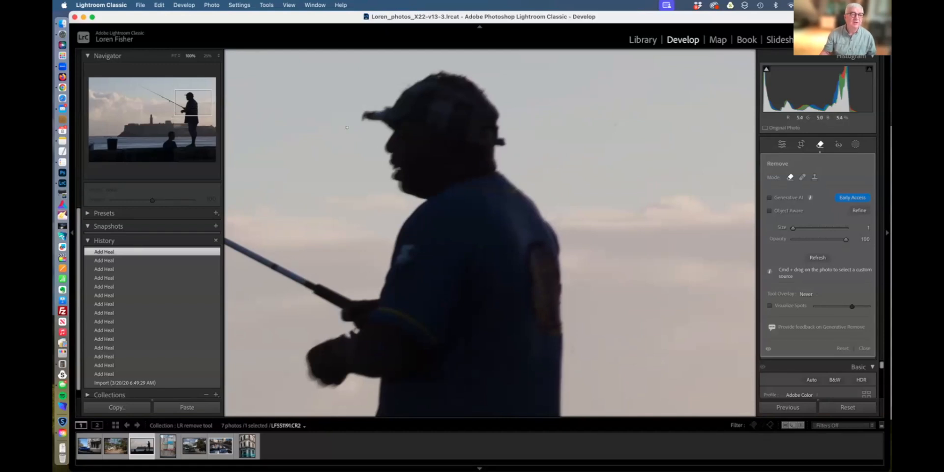
pyautogui.click(173, 56)
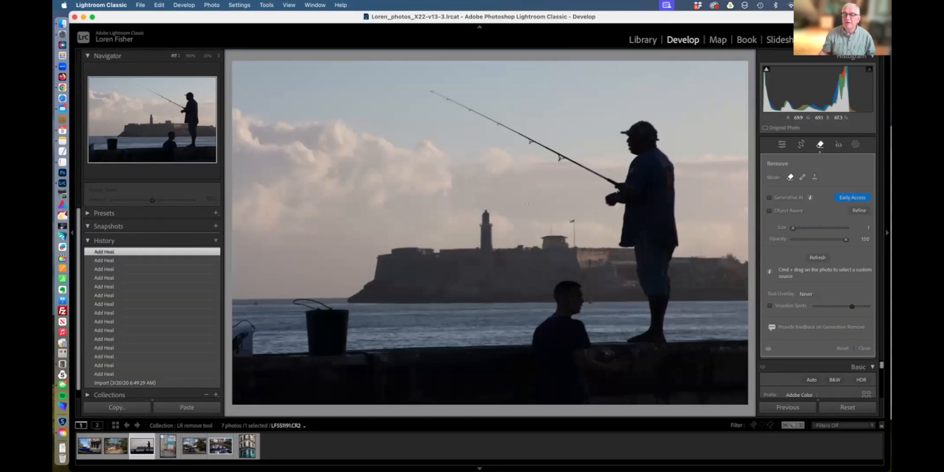
# Switch to Heal mode, zoom in, and paint a heal over the flagpole beside the lighthouse.
pyautogui.click(802, 178)
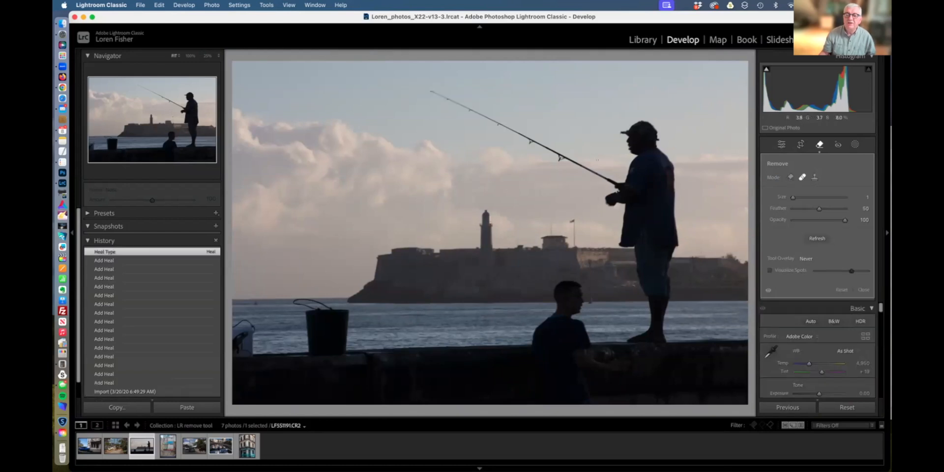
pyautogui.scroll(4, 533, 140)
pyautogui.scroll(4, 534, 141)
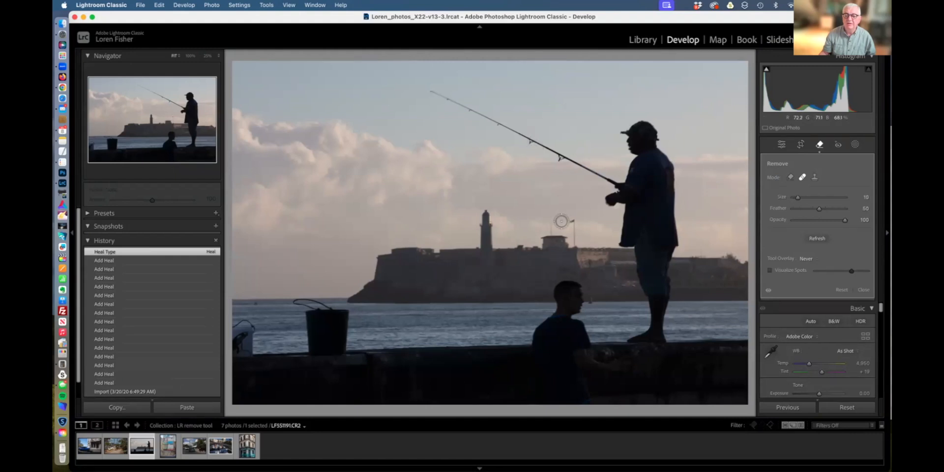
pyautogui.moveTo(573, 221); pyautogui.dragTo(574, 241)
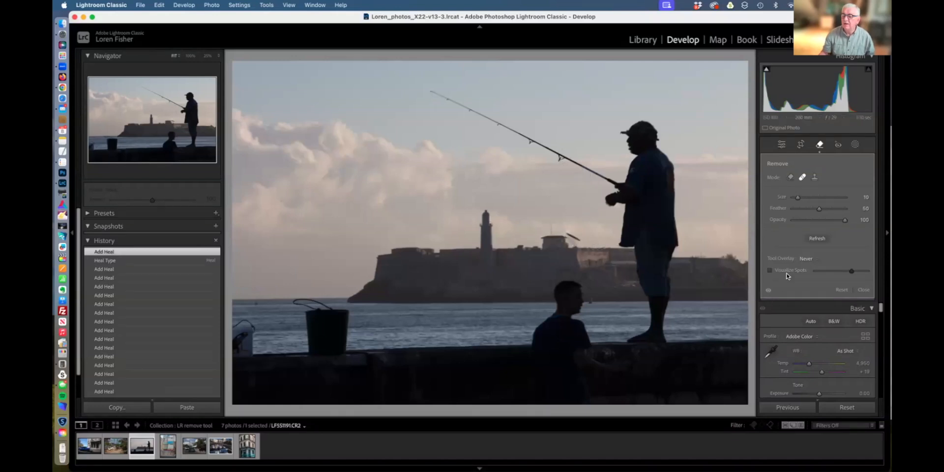
# Set Tool Overlay to Always, move the heal source around the sky, then delete the spot.
pyautogui.click(806, 260)
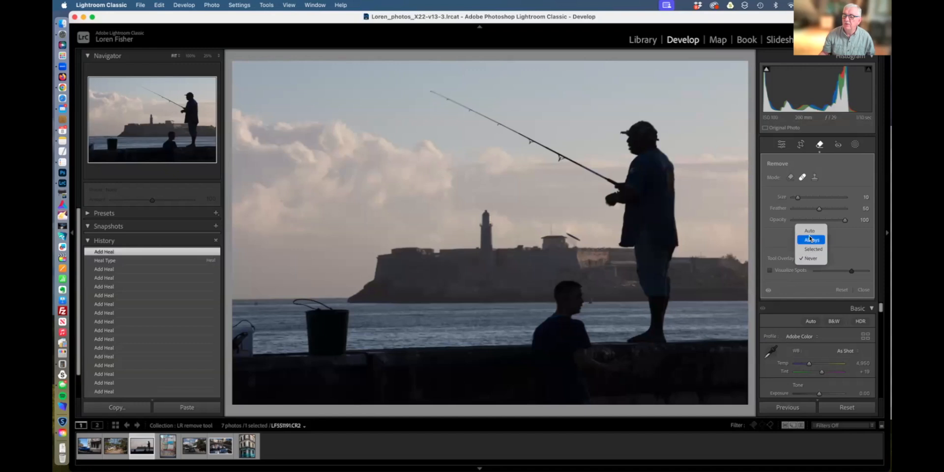
pyautogui.click(811, 241)
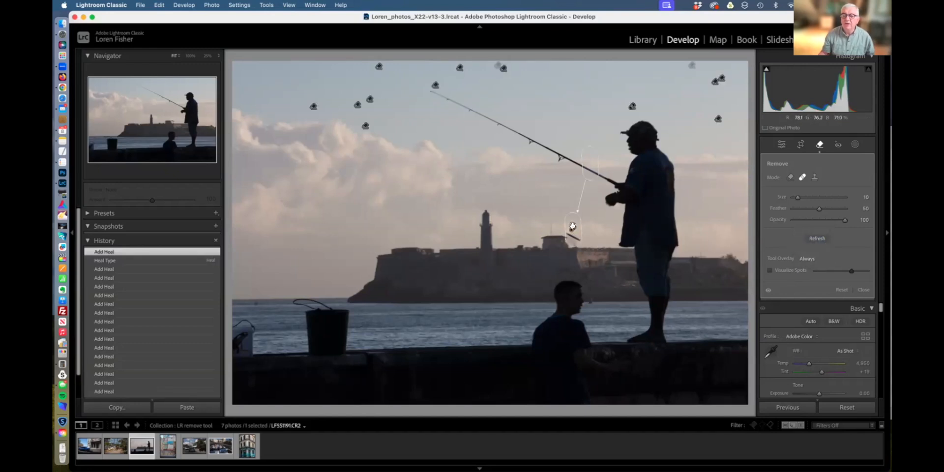
pyautogui.moveTo(591, 171)
pyautogui.mouseDown()
pyautogui.moveTo(525, 180)
pyautogui.moveTo(535, 182)
pyautogui.moveTo(474, 167)
pyautogui.moveTo(458, 148)
pyautogui.moveTo(527, 188)
pyautogui.moveTo(580, 192)
pyautogui.mouseUp()
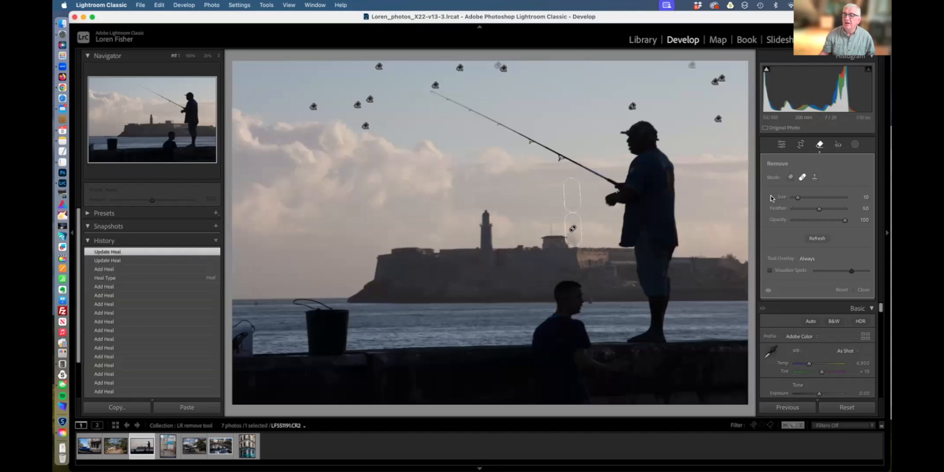
pyautogui.moveTo(566, 194); pyautogui.dragTo(542, 182)
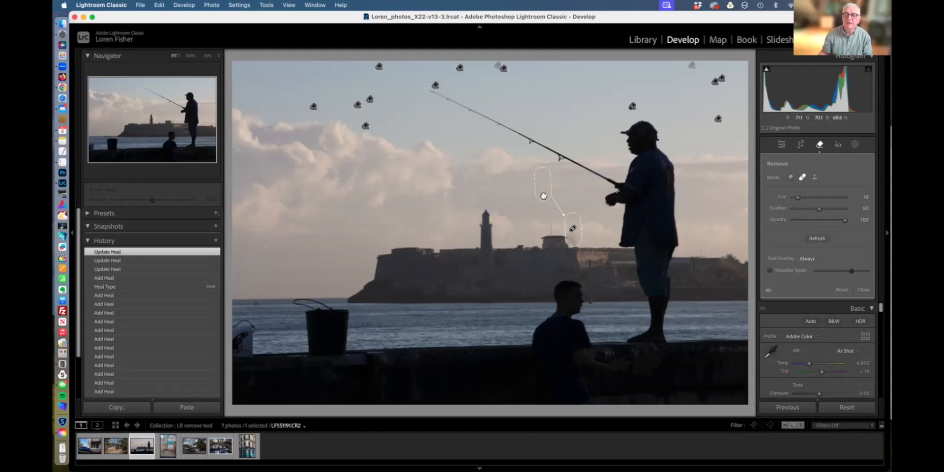
pyautogui.press('Delete')
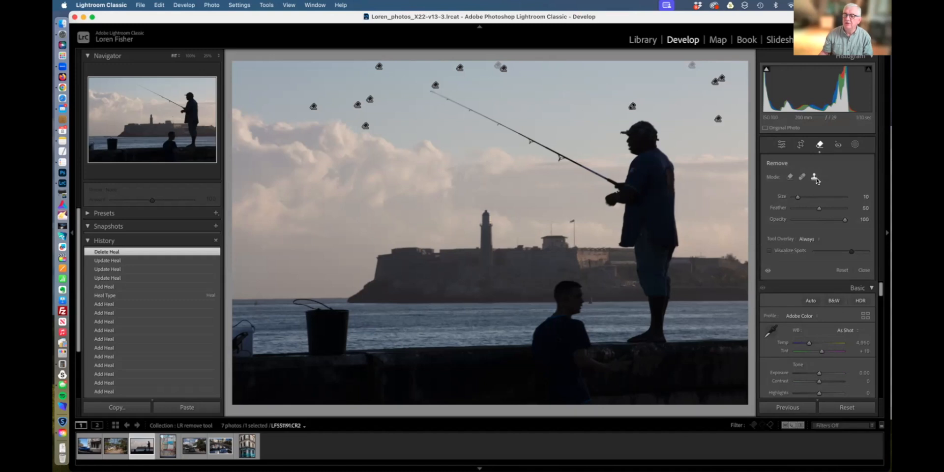
# Try a new retouch spot over the flagpole, reposition its source, then delete it.
pyautogui.moveTo(574, 222); pyautogui.dragTo(574, 238)
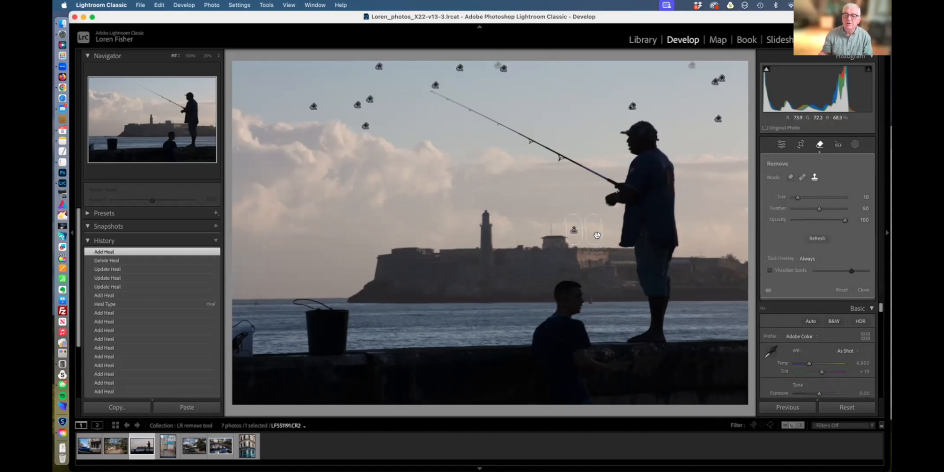
pyautogui.moveTo(596, 229)
pyautogui.mouseDown()
pyautogui.moveTo(590, 204)
pyautogui.moveTo(556, 200)
pyautogui.moveTo(536, 209)
pyautogui.moveTo(546, 254)
pyautogui.moveTo(523, 252)
pyautogui.moveTo(484, 227)
pyautogui.moveTo(488, 220)
pyautogui.mouseUp()
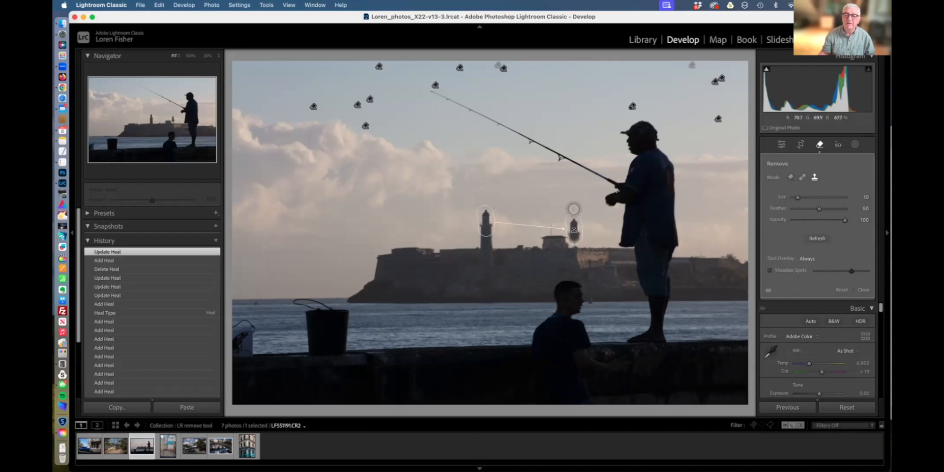
pyautogui.press('Delete')
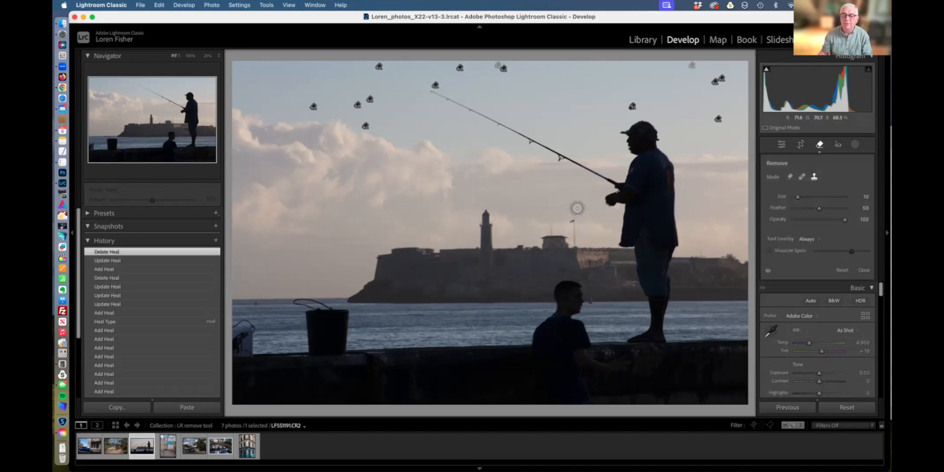
# Clone the lighthouse over the flag to create a second lighthouse, then deselect the spot.
pyautogui.press('h')
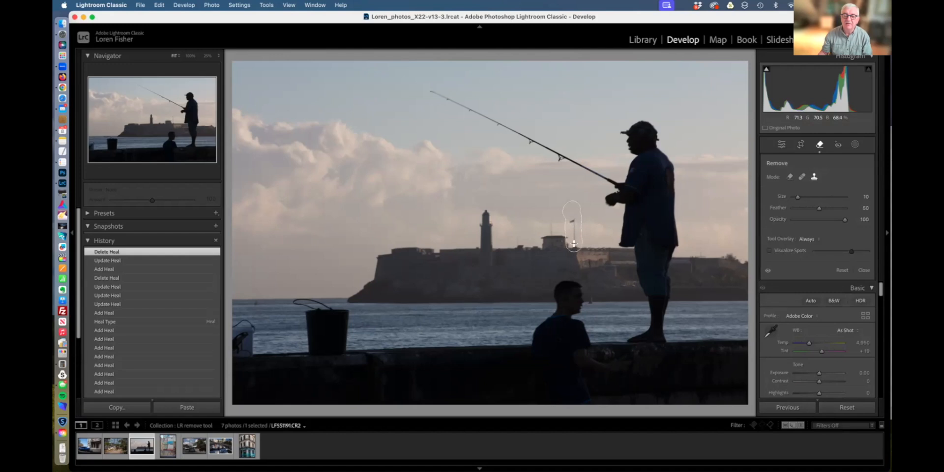
pyautogui.moveTo(574, 244); pyautogui.dragTo(574, 244)
pyautogui.moveTo(523, 231); pyautogui.dragTo(488, 235)
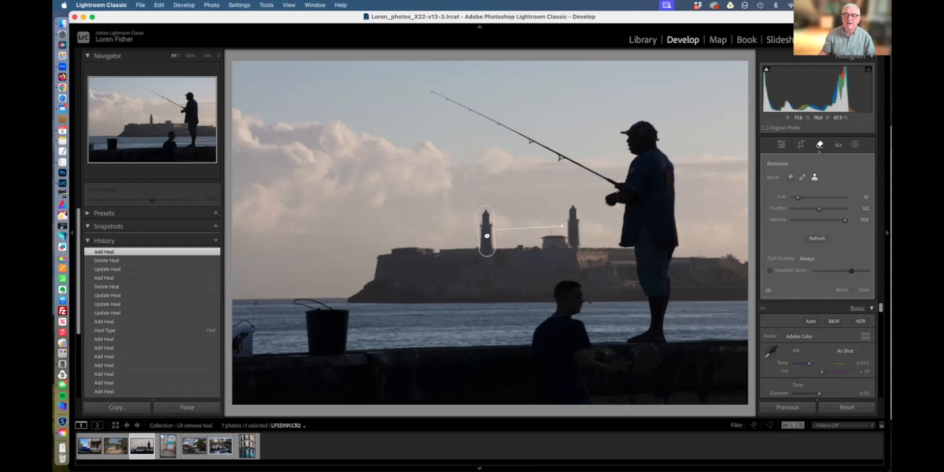
pyautogui.press('h')
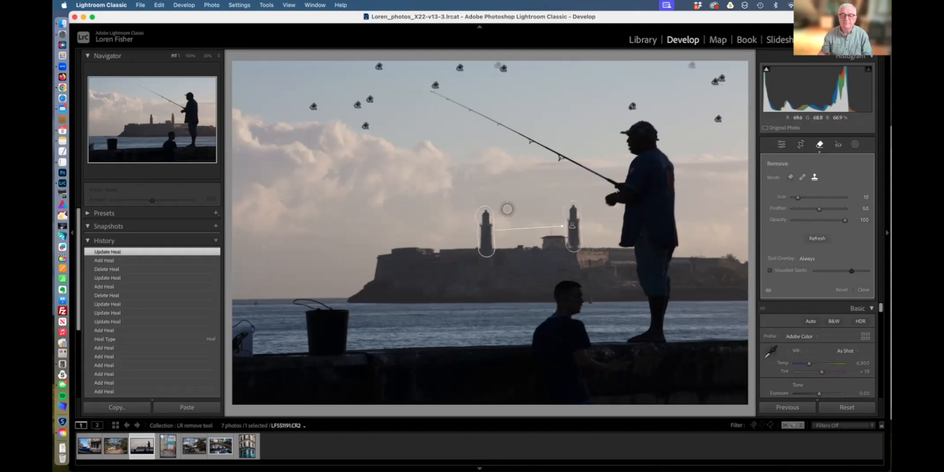
pyautogui.press('Escape')
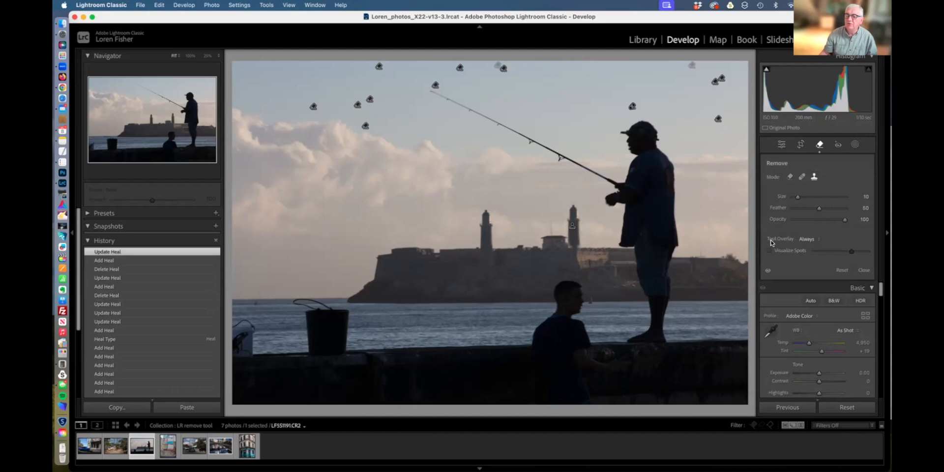
# Try Tool Overlay on Selected and Never, settle on Auto, and switch to Remove mode.
pyautogui.click(806, 240)
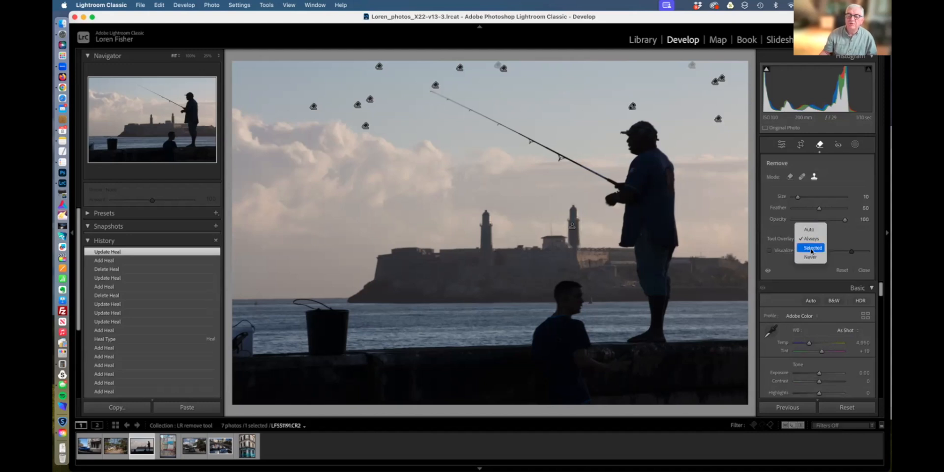
pyautogui.click(813, 248)
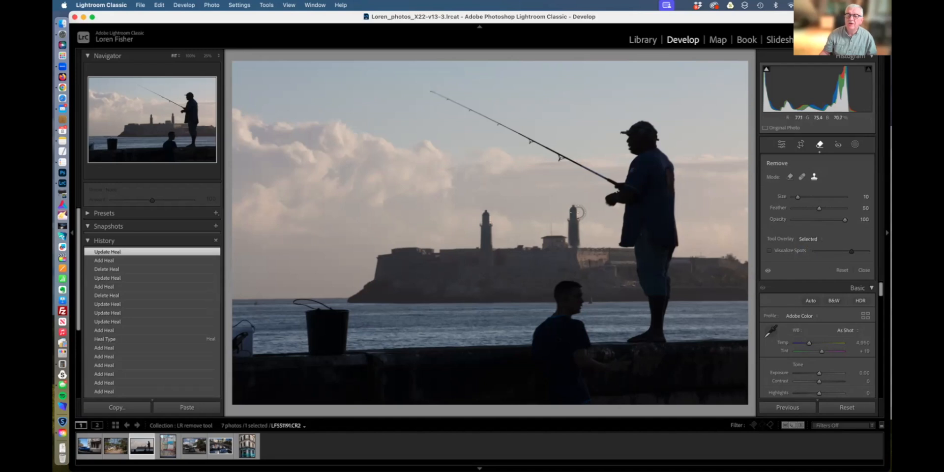
pyautogui.click(816, 240)
pyautogui.click(811, 248)
pyautogui.click(811, 240)
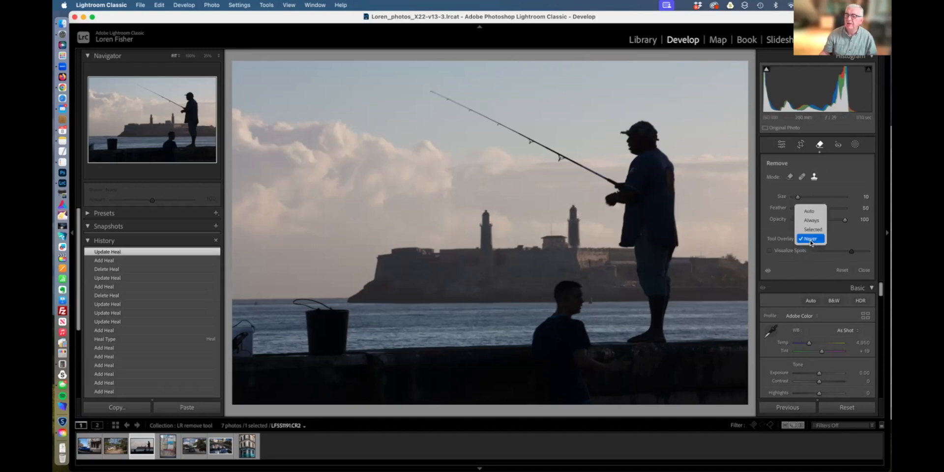
pyautogui.click(809, 211)
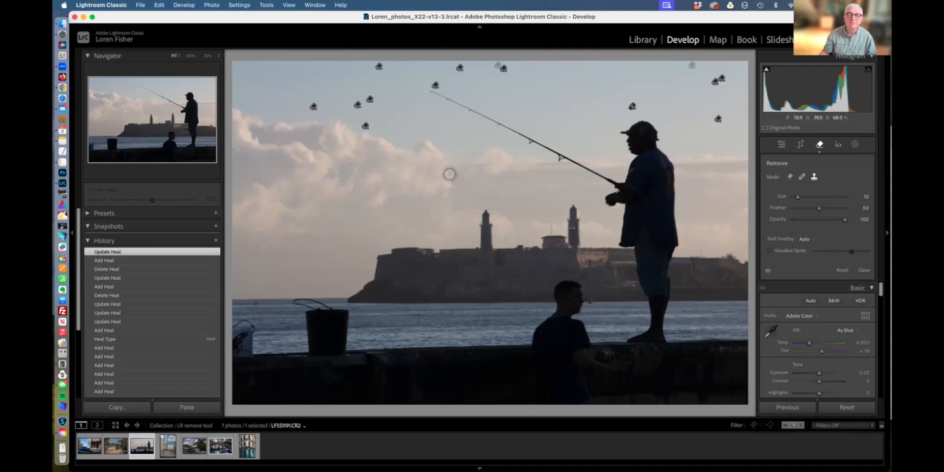
pyautogui.click(789, 178)
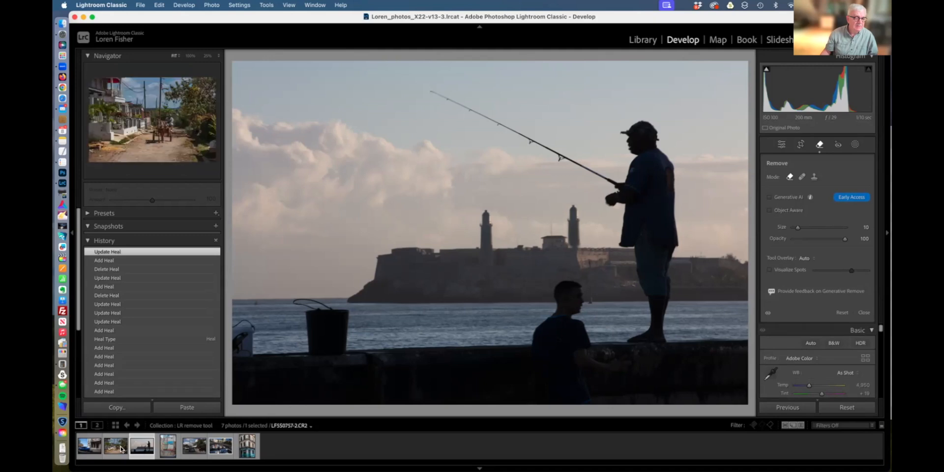
# Open the blue vintage car photo, enable Generative AI and Object Aware, and paint over the car.
pyautogui.click(89, 448)
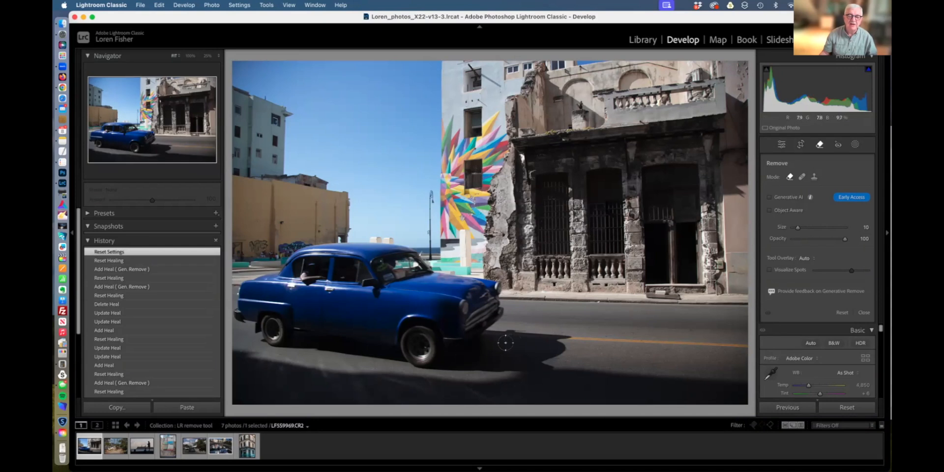
pyautogui.click(782, 197)
pyautogui.click(776, 212)
pyautogui.moveTo(511, 299)
pyautogui.mouseDown()
pyautogui.moveTo(411, 258)
pyautogui.moveTo(338, 248)
pyautogui.moveTo(314, 252)
pyautogui.moveTo(241, 308)
pyautogui.moveTo(246, 322)
pyautogui.moveTo(245, 289)
pyautogui.moveTo(241, 306)
pyautogui.moveTo(274, 337)
pyautogui.moveTo(306, 327)
pyautogui.moveTo(308, 339)
pyautogui.moveTo(372, 356)
pyautogui.moveTo(441, 352)
pyautogui.moveTo(491, 318)
pyautogui.moveTo(439, 293)
pyautogui.moveTo(335, 272)
pyautogui.moveTo(263, 307)
pyautogui.moveTo(397, 331)
pyautogui.moveTo(456, 324)
pyautogui.moveTo(298, 296)
pyautogui.moveTo(345, 288)
pyautogui.mouseUp()
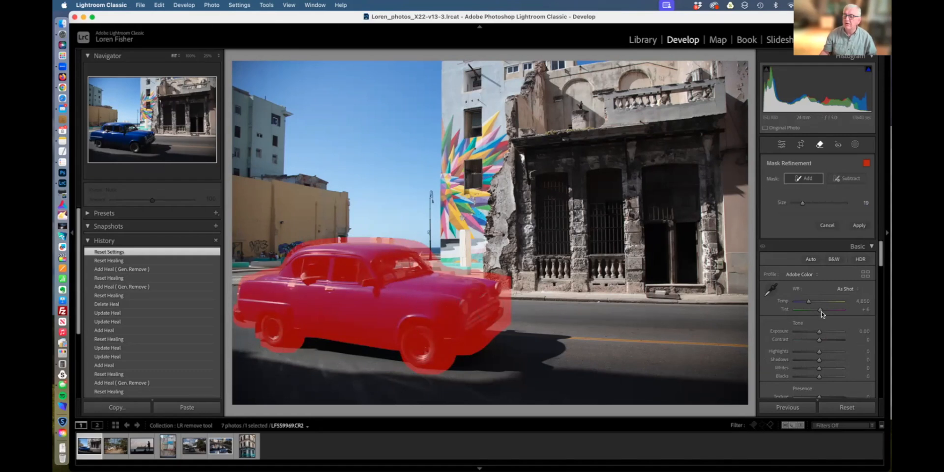
# Generate the car removal, step through its variations, then reset to restore the car.
pyautogui.click(859, 226)
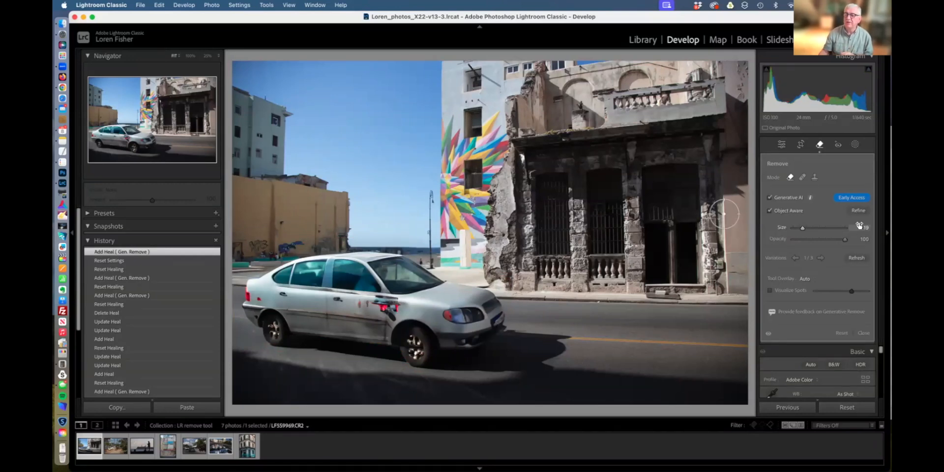
pyautogui.click(821, 259)
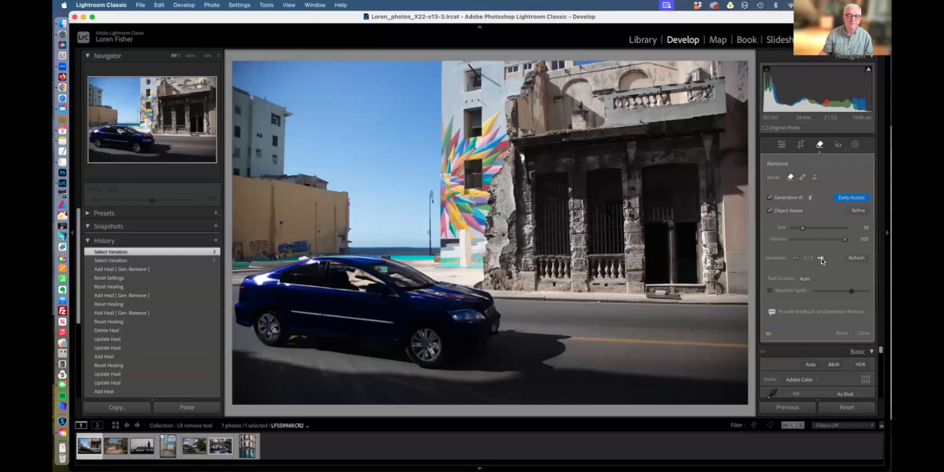
pyautogui.click(842, 334)
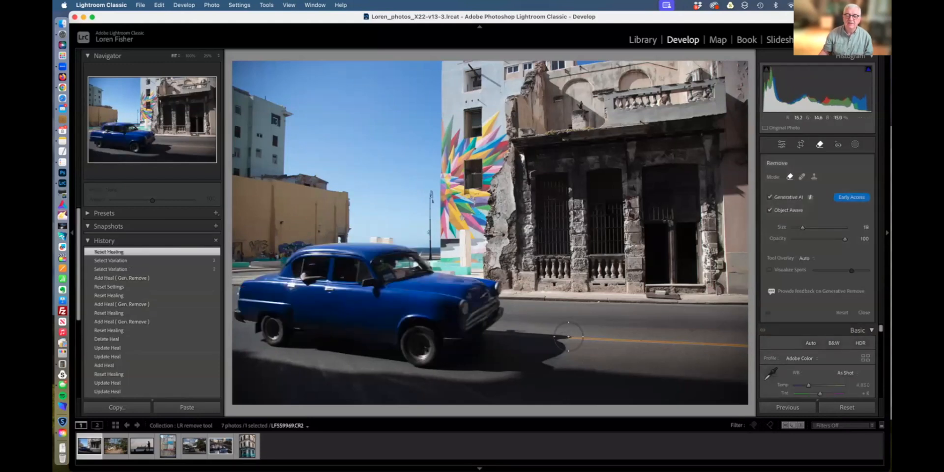
# Paint a Remove mask over the blue car, add its road shadow, and apply.
pyautogui.moveTo(548, 339)
pyautogui.mouseDown()
pyautogui.moveTo(517, 335)
pyautogui.moveTo(479, 290)
pyautogui.moveTo(386, 252)
pyautogui.moveTo(307, 260)
pyautogui.moveTo(252, 291)
pyautogui.moveTo(246, 316)
pyautogui.moveTo(268, 334)
pyautogui.moveTo(304, 325)
pyautogui.moveTo(440, 360)
pyautogui.moveTo(513, 363)
pyautogui.moveTo(553, 352)
pyautogui.moveTo(412, 333)
pyautogui.moveTo(350, 350)
pyautogui.moveTo(292, 343)
pyautogui.moveTo(268, 303)
pyautogui.moveTo(479, 322)
pyautogui.moveTo(454, 301)
pyautogui.moveTo(346, 271)
pyautogui.moveTo(320, 290)
pyautogui.moveTo(407, 307)
pyautogui.moveTo(414, 346)
pyautogui.moveTo(432, 348)
pyautogui.mouseUp()
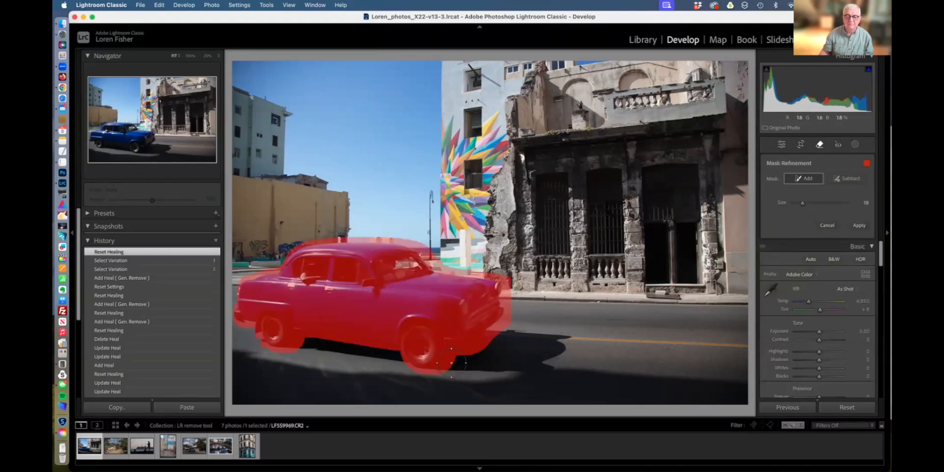
pyautogui.moveTo(317, 340)
pyautogui.mouseDown()
pyautogui.moveTo(495, 361)
pyautogui.moveTo(548, 357)
pyautogui.moveTo(564, 342)
pyautogui.moveTo(469, 337)
pyautogui.mouseUp()
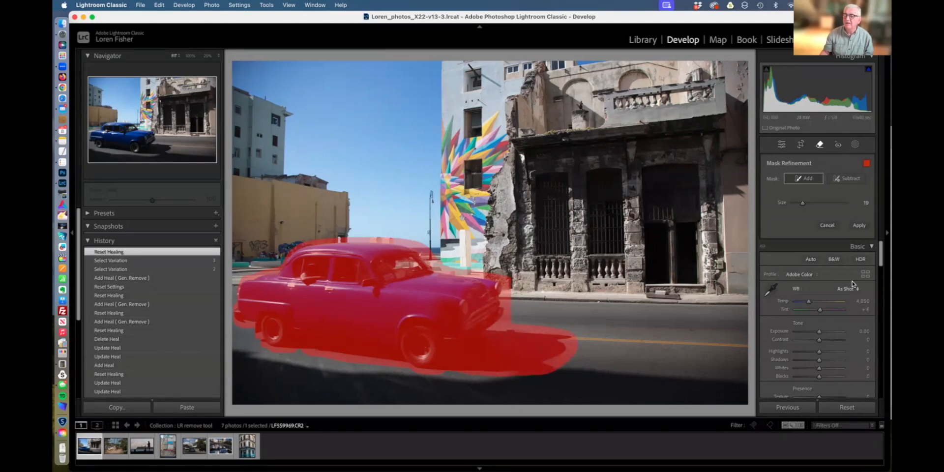
pyautogui.click(859, 227)
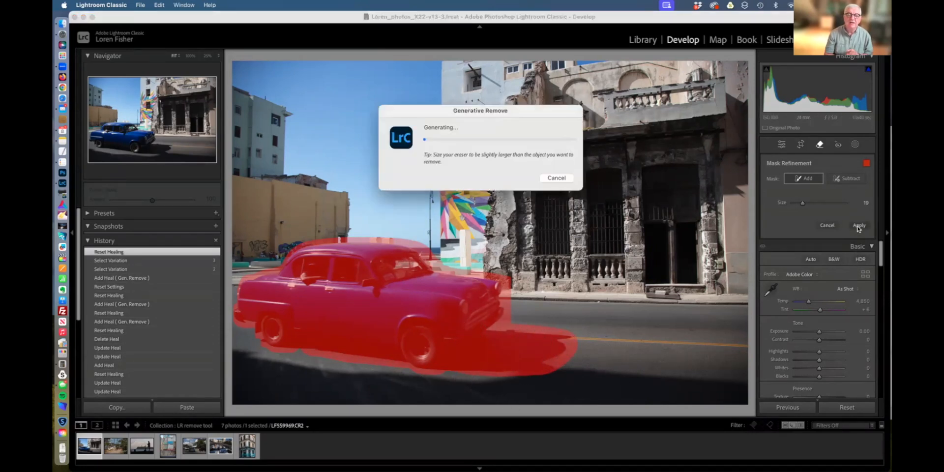
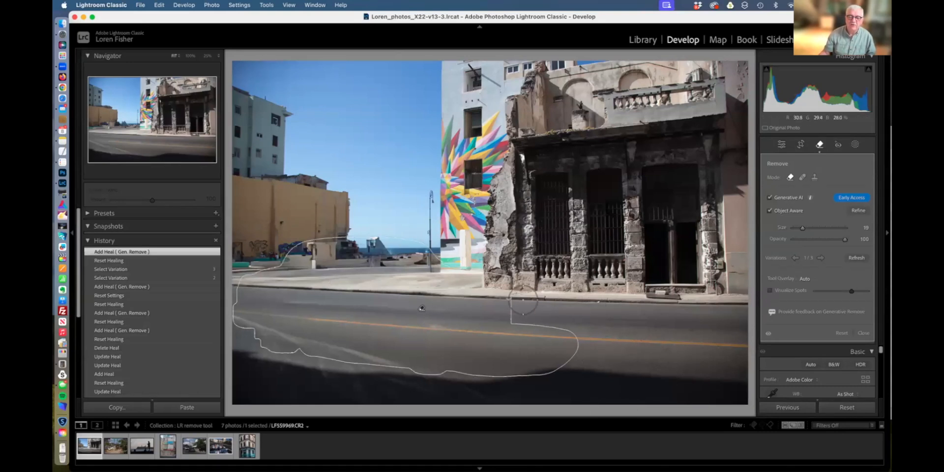
# Switch Tool Overlay to Never and back to Auto, then zoom to 50% on the upper mural building.
pyautogui.click(808, 279)
pyautogui.click(805, 306)
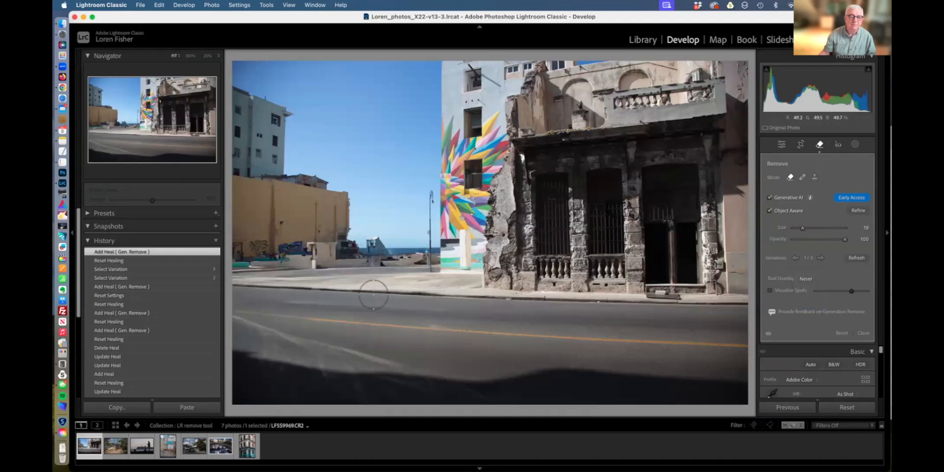
pyautogui.click(810, 279)
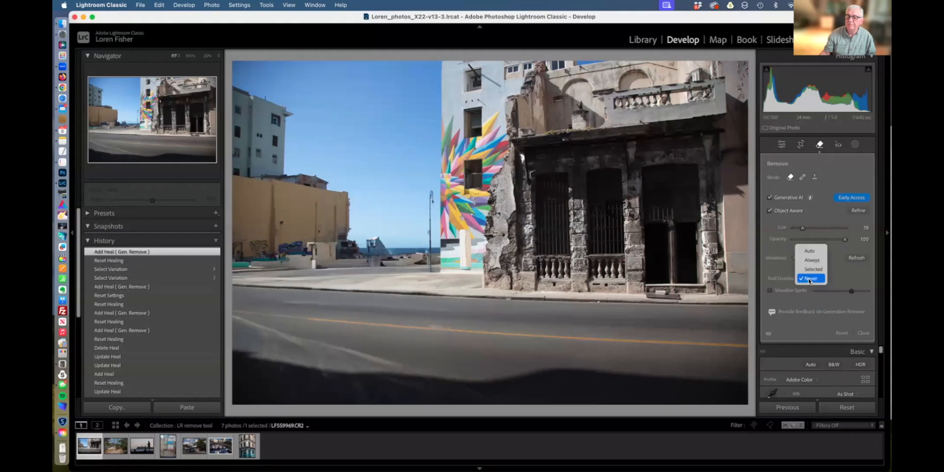
pyautogui.click(808, 252)
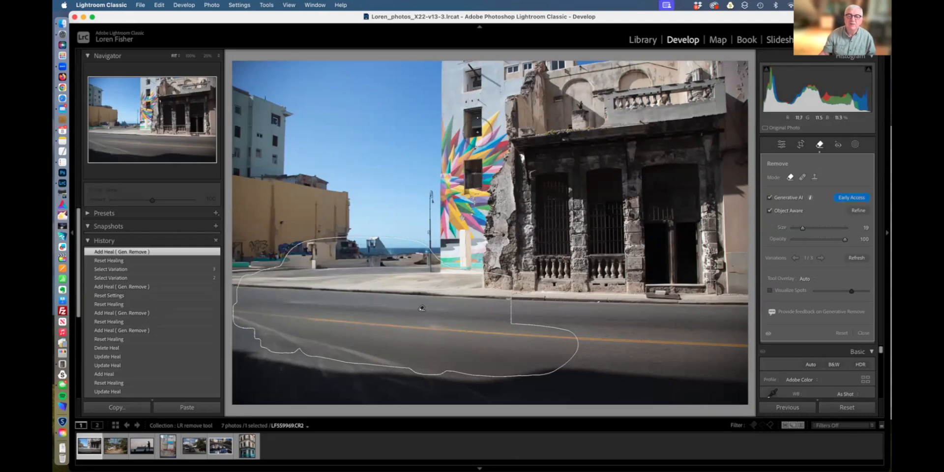
pyautogui.press('super+equal')
pyautogui.press('super+equal')
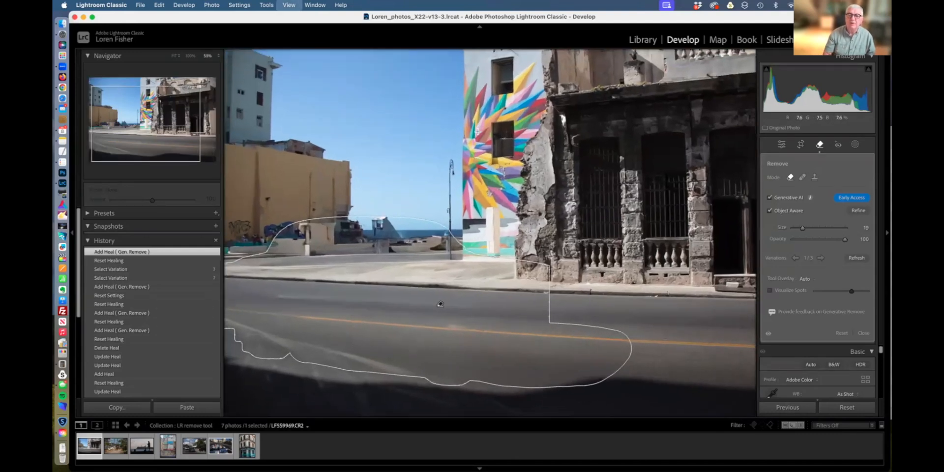
pyautogui.scroll(5, 421, 339)
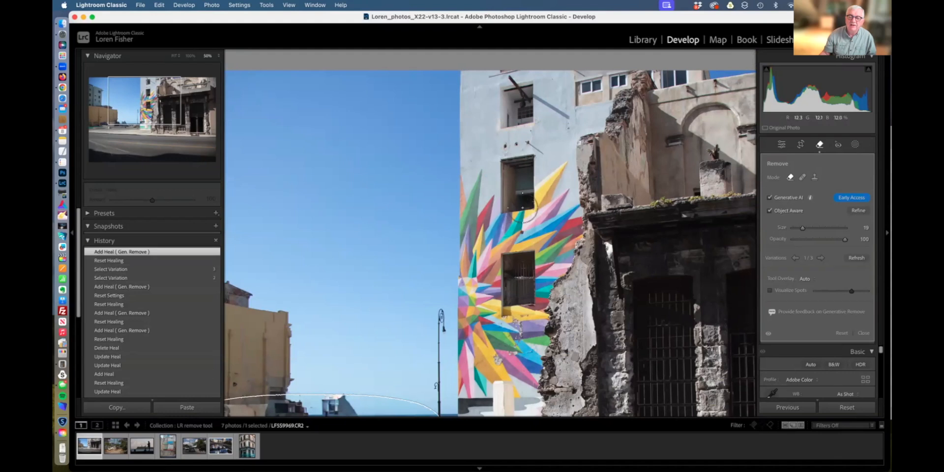
# Paint the Remove brush over the upper mural window and apply the generative removal.
pyautogui.moveTo(531, 206)
pyautogui.mouseDown()
pyautogui.moveTo(532, 164)
pyautogui.moveTo(504, 165)
pyautogui.moveTo(512, 224)
pyautogui.mouseUp()
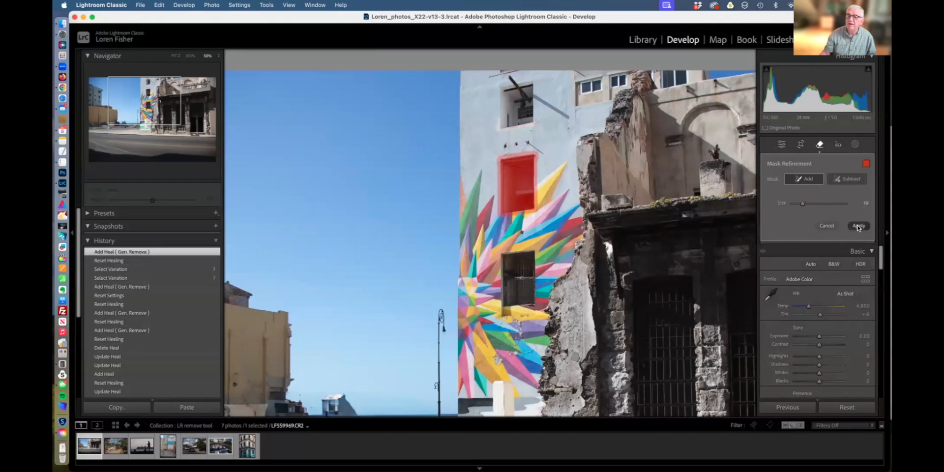
pyautogui.click(859, 227)
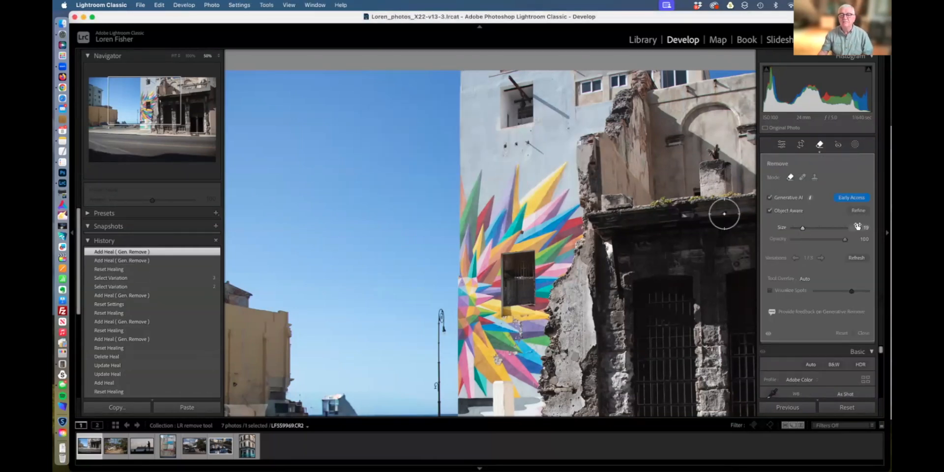
# Step through variations 2/3 and 3/3, then return to variation 2 of 3 for the window patch.
pyautogui.click(822, 257)
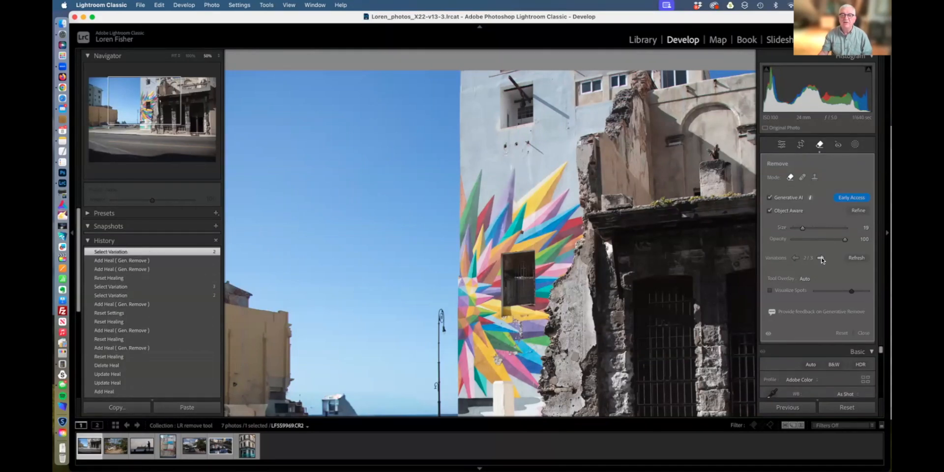
pyautogui.click(821, 258)
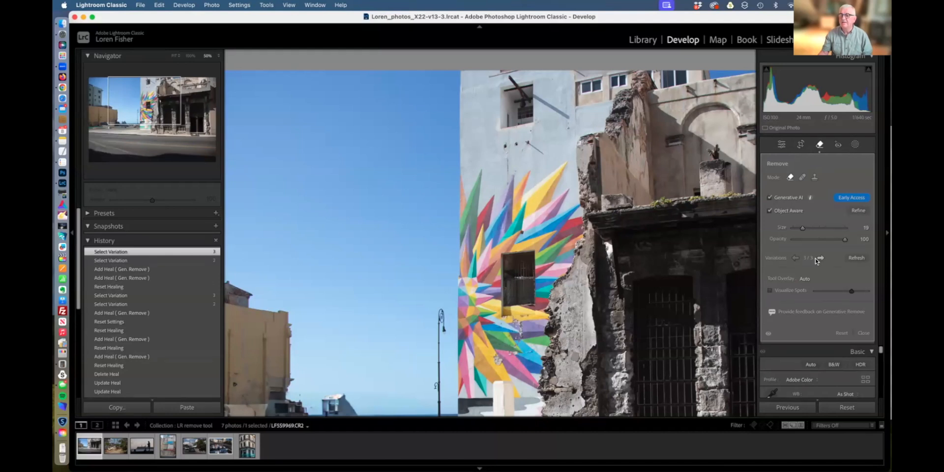
pyautogui.click(796, 257)
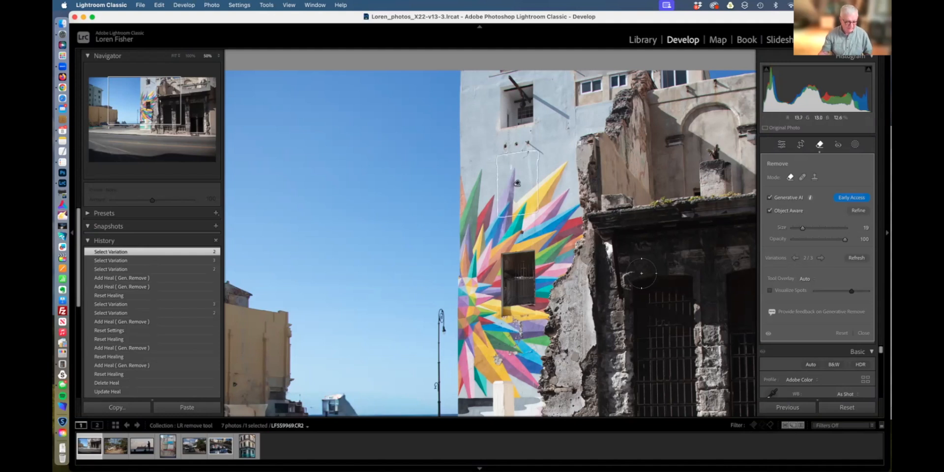
# Pan to the lower street and toggle the removals off and on to compare with the original.
pyautogui.moveTo(563, 318)
pyautogui.mouseDown()
pyautogui.moveTo(561, 284)
pyautogui.moveTo(590, 287)
pyautogui.mouseUp()
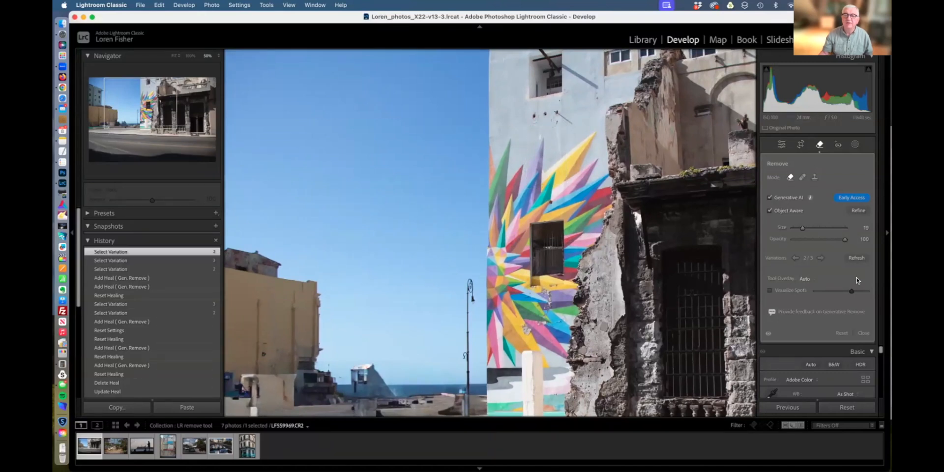
pyautogui.click(769, 335)
pyautogui.click(768, 334)
pyautogui.click(769, 335)
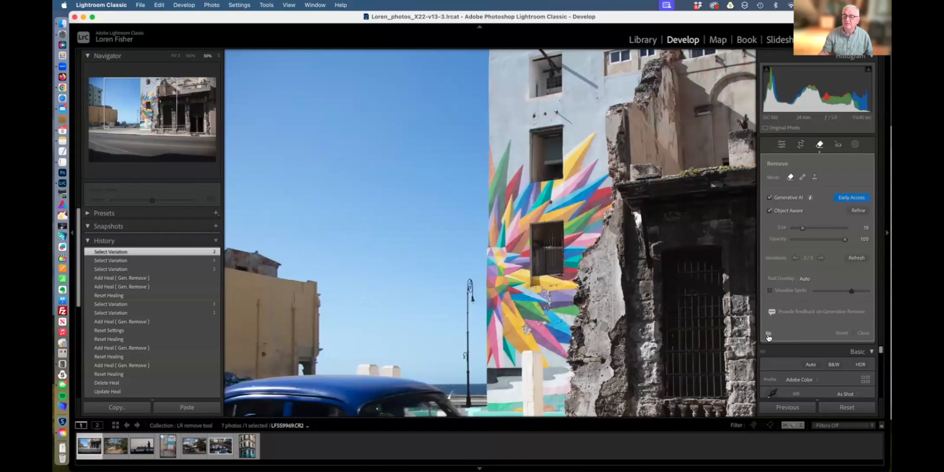
pyautogui.click(769, 335)
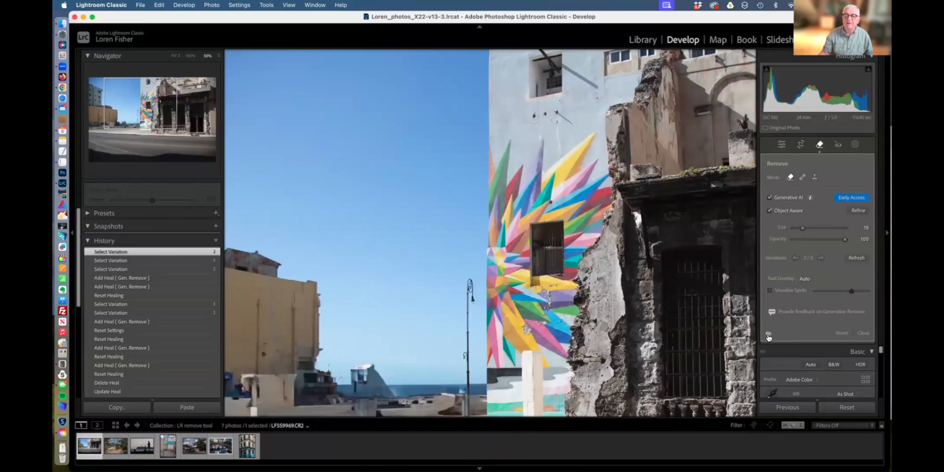
pyautogui.click(769, 334)
pyautogui.click(769, 334)
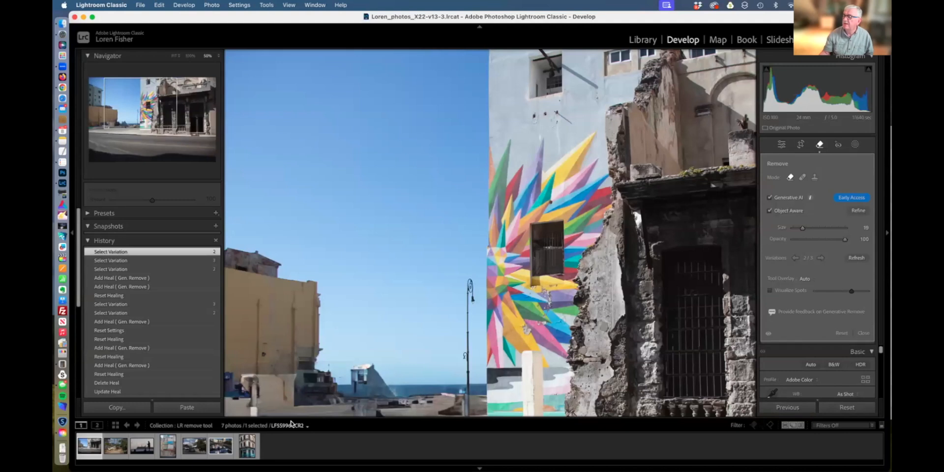
# Open the horse-and-cart street photo, paint over driver, horse and cart wheels, and apply.
pyautogui.click(116, 452)
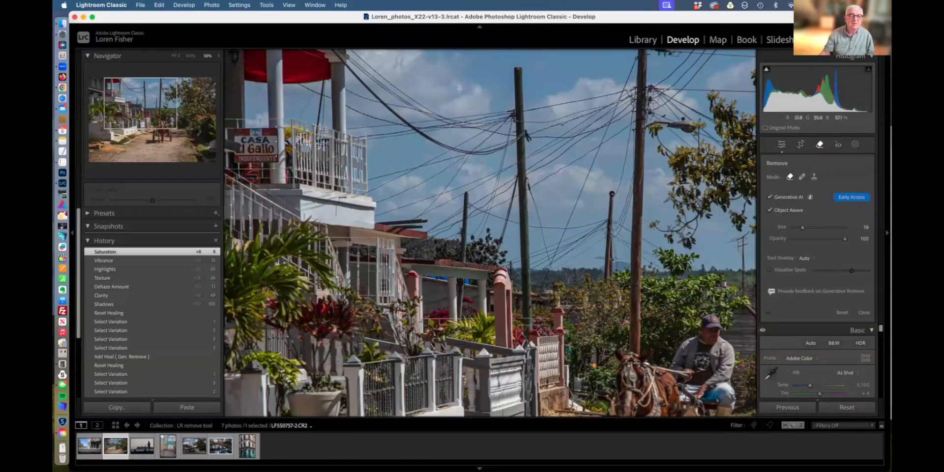
pyautogui.moveTo(157, 110); pyautogui.dragTo(152, 129)
pyautogui.moveTo(613, 154)
pyautogui.mouseDown()
pyautogui.moveTo(601, 128)
pyautogui.moveTo(586, 143)
pyautogui.moveTo(583, 172)
pyautogui.moveTo(515, 165)
pyautogui.moveTo(519, 207)
pyautogui.moveTo(477, 294)
pyautogui.moveTo(483, 247)
pyautogui.moveTo(464, 296)
pyautogui.moveTo(536, 331)
pyautogui.moveTo(554, 318)
pyautogui.moveTo(603, 316)
pyautogui.moveTo(614, 151)
pyautogui.moveTo(582, 190)
pyautogui.moveTo(591, 232)
pyautogui.moveTo(584, 305)
pyautogui.moveTo(600, 193)
pyautogui.moveTo(586, 176)
pyautogui.moveTo(540, 191)
pyautogui.moveTo(549, 206)
pyautogui.moveTo(574, 202)
pyautogui.moveTo(562, 215)
pyautogui.moveTo(508, 230)
pyautogui.moveTo(569, 228)
pyautogui.moveTo(562, 243)
pyautogui.moveTo(493, 250)
pyautogui.moveTo(579, 263)
pyautogui.moveTo(501, 276)
pyautogui.moveTo(523, 297)
pyautogui.moveTo(554, 292)
pyautogui.moveTo(530, 311)
pyautogui.mouseUp()
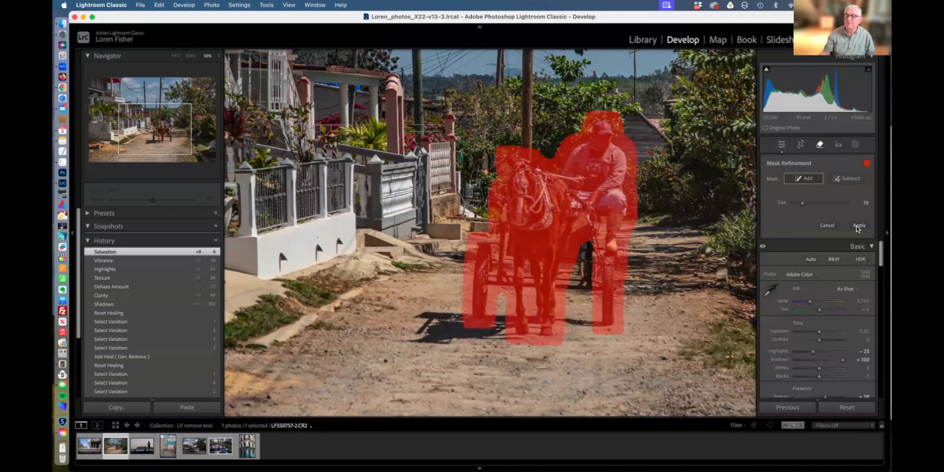
pyautogui.moveTo(585, 235); pyautogui.dragTo(582, 291)
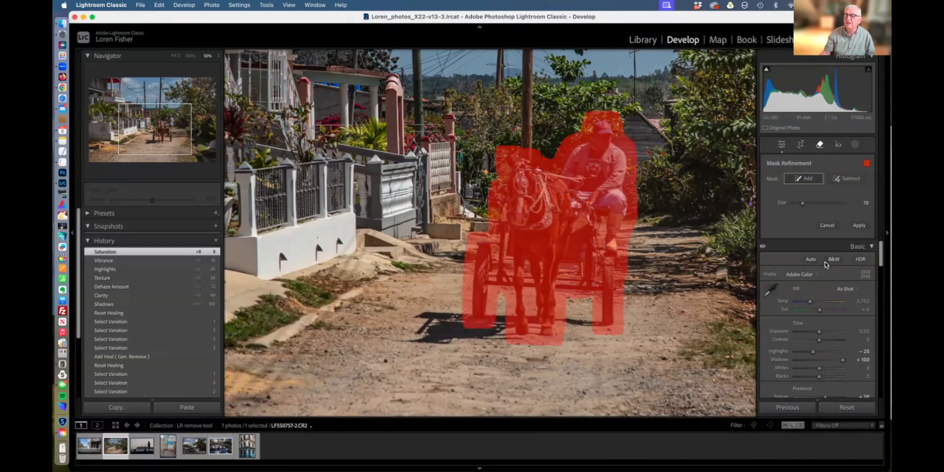
pyautogui.click(859, 225)
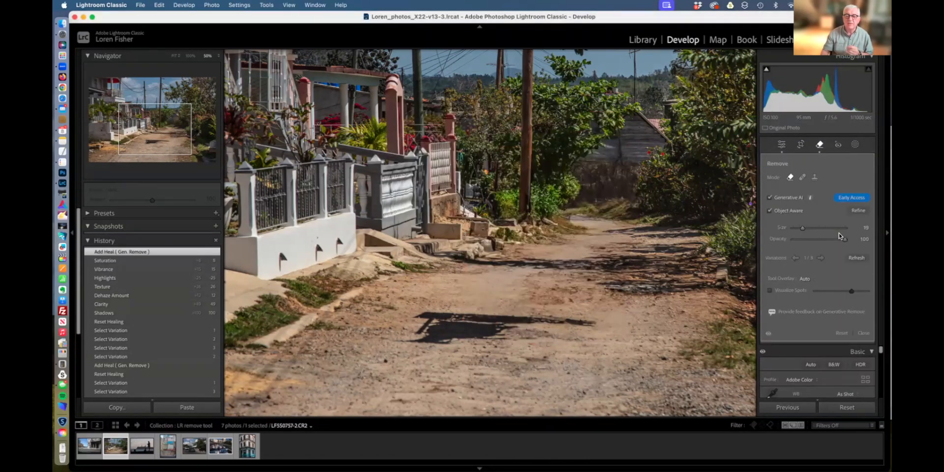
# Choose generated variation 2 of 3 for the cart patch and zoom out to the whole image.
pyautogui.moveTo(638, 258)
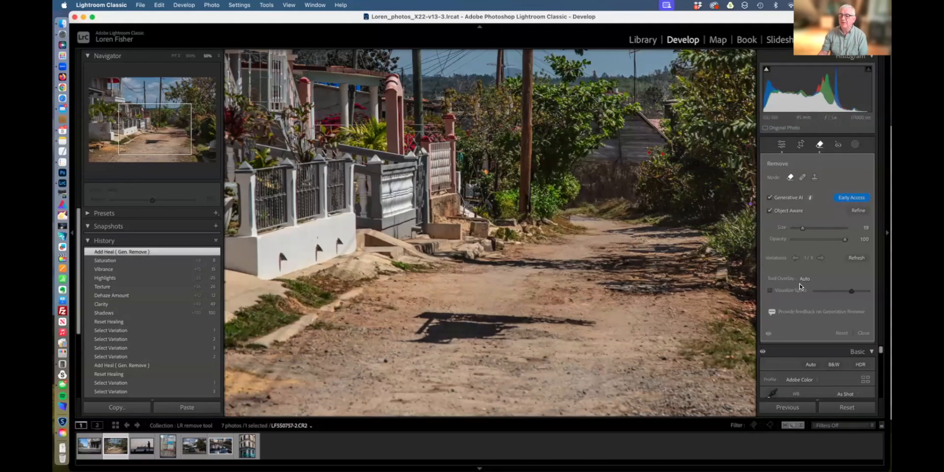
pyautogui.click(820, 258)
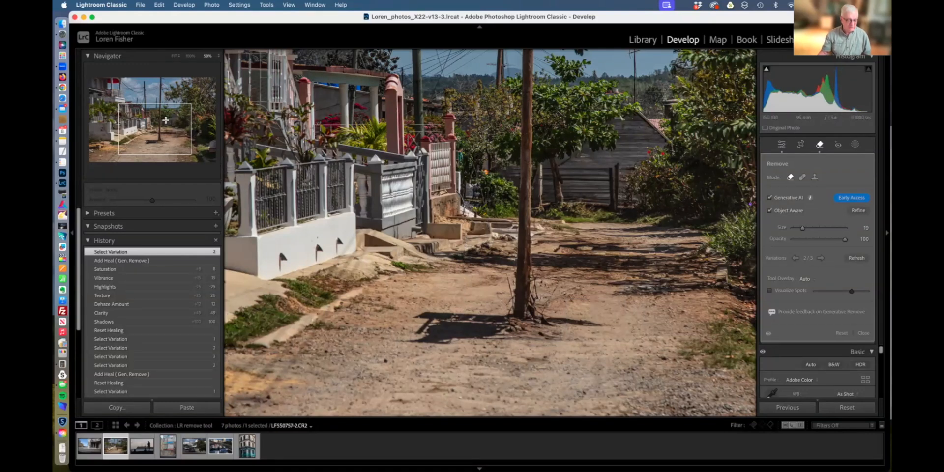
pyautogui.press('super+minus')
pyautogui.press('super+minus')
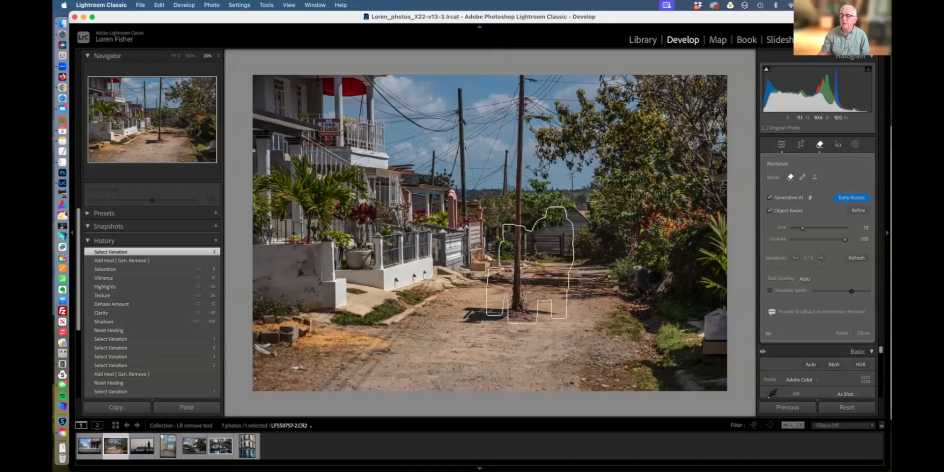
# Try variation 3, reset the cart removal, and repaint the mask over the horse cart and driver.
pyautogui.click(821, 259)
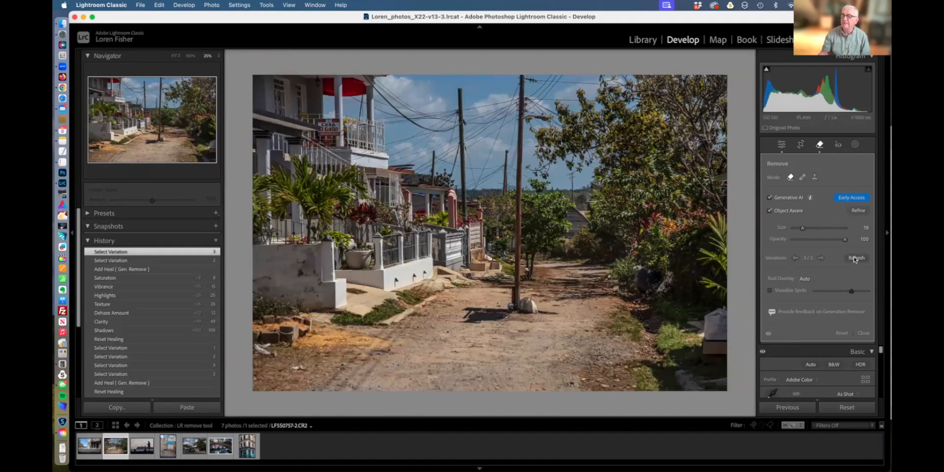
pyautogui.click(841, 334)
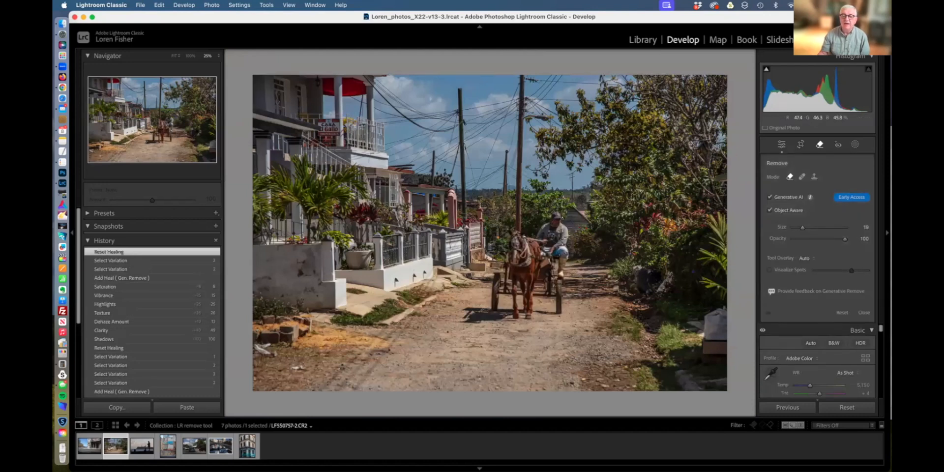
pyautogui.moveTo(566, 251)
pyautogui.mouseDown()
pyautogui.moveTo(551, 213)
pyautogui.moveTo(522, 229)
pyautogui.moveTo(507, 240)
pyautogui.moveTo(514, 236)
pyautogui.moveTo(494, 295)
pyautogui.moveTo(474, 307)
pyautogui.moveTo(483, 317)
pyautogui.moveTo(551, 309)
pyautogui.moveTo(570, 278)
pyautogui.moveTo(558, 248)
pyautogui.moveTo(517, 258)
pyautogui.moveTo(512, 294)
pyautogui.moveTo(547, 282)
pyautogui.moveTo(528, 273)
pyautogui.moveTo(518, 286)
pyautogui.mouseUp()
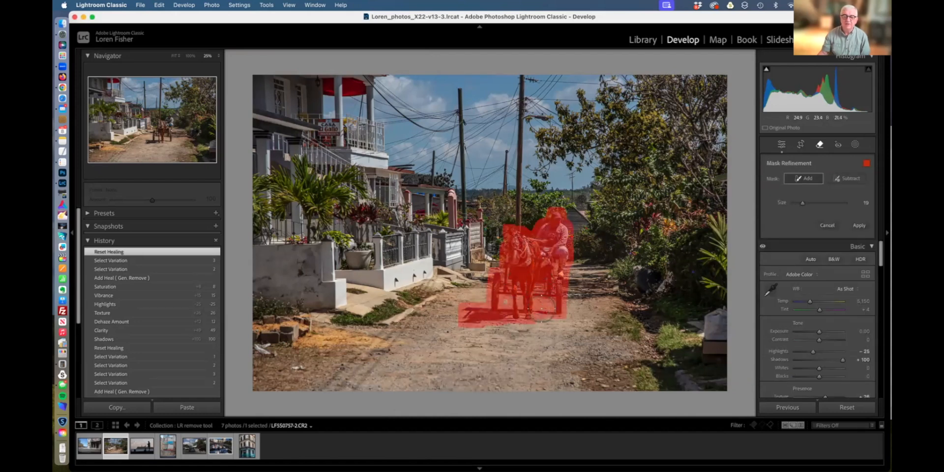
# Apply the new mask to generatively remove the horse, cart and driver.
pyautogui.click(860, 226)
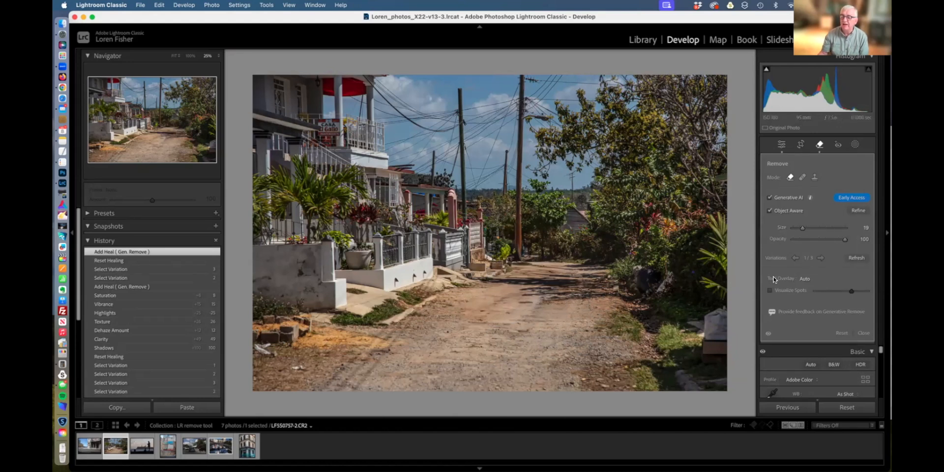
# Set Tool Overlay to Never, compare variations 3/3 and 2/3, and settle on variation 1 of 3.
pyautogui.click(805, 279)
pyautogui.click(810, 305)
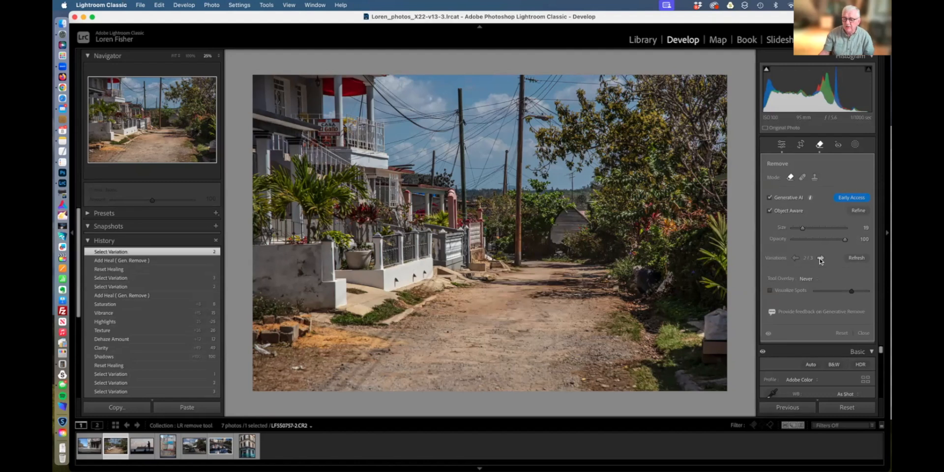
pyautogui.click(819, 259)
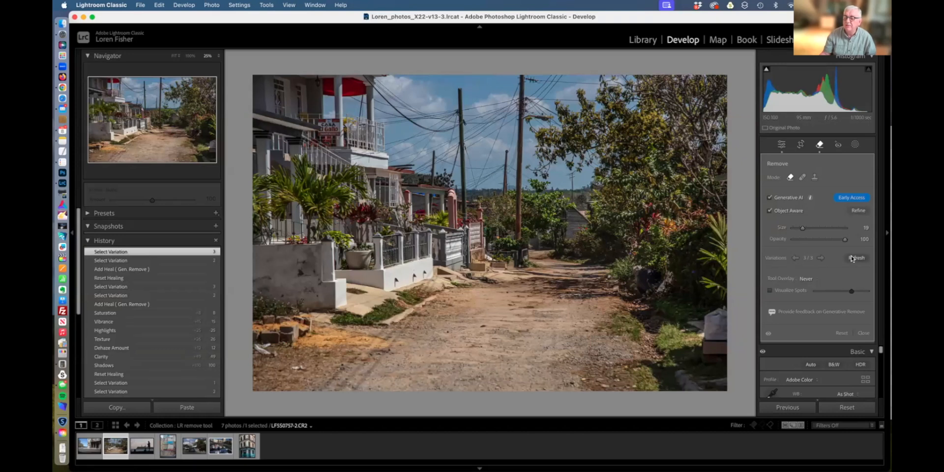
pyautogui.click(795, 258)
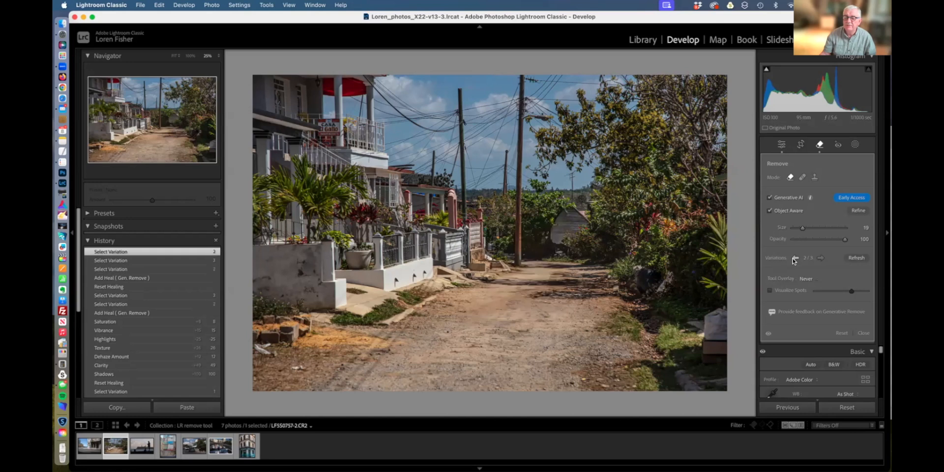
pyautogui.click(795, 259)
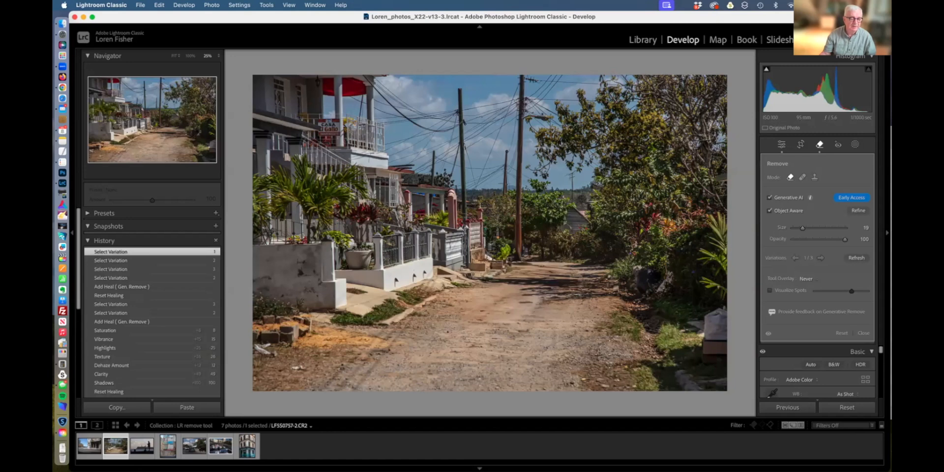
# Load the sixth filmstrip thumbnail, the Havana convertible virtual copy with two women.
pyautogui.click(213, 448)
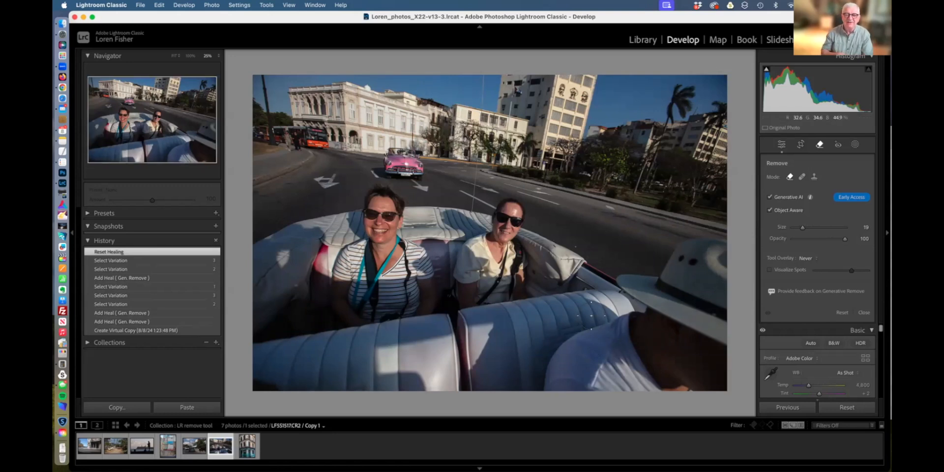
# Shrink the Remove brush, paint over both women's sunglasses, and generate their removal.
pyautogui.scroll(-2, 569, 294)
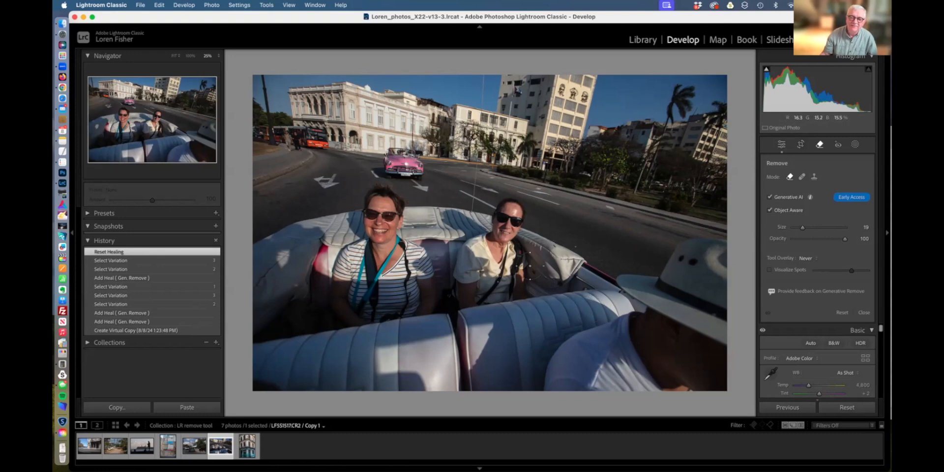
pyautogui.scroll(-3, 420, 238)
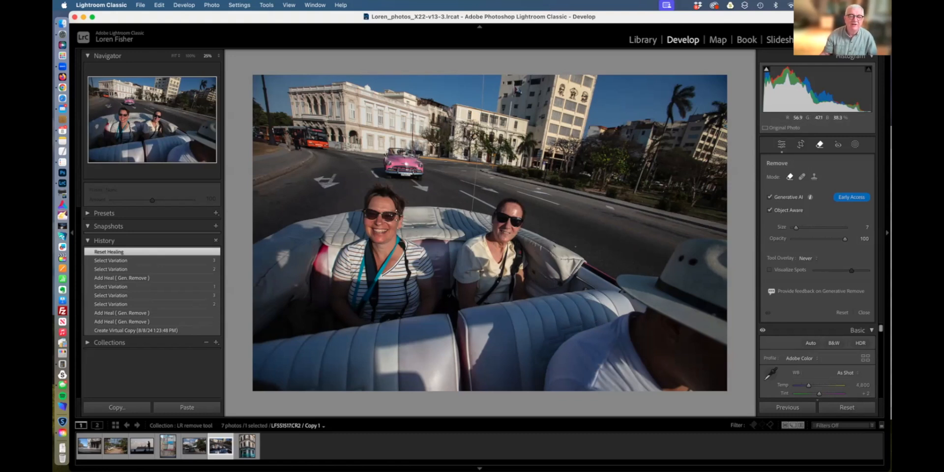
pyautogui.moveTo(401, 216)
pyautogui.mouseDown()
pyautogui.moveTo(366, 213)
pyautogui.moveTo(396, 215)
pyautogui.mouseUp()
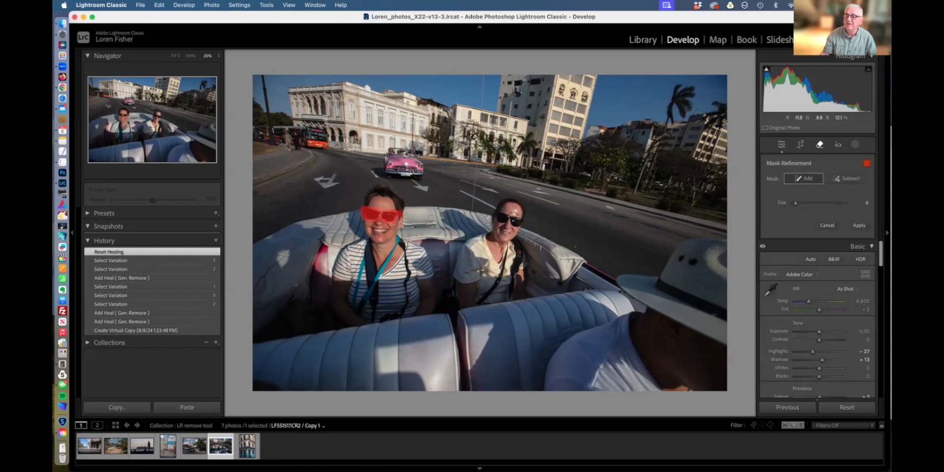
pyautogui.moveTo(496, 215); pyautogui.dragTo(521, 223)
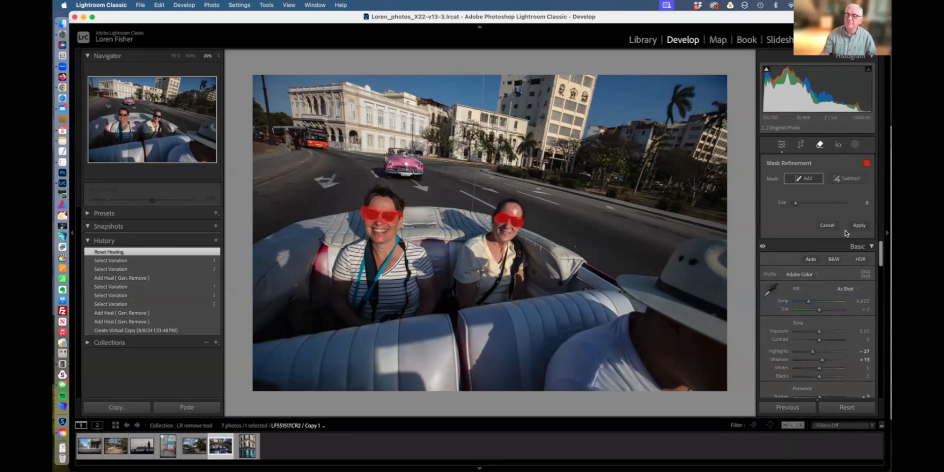
pyautogui.click(861, 226)
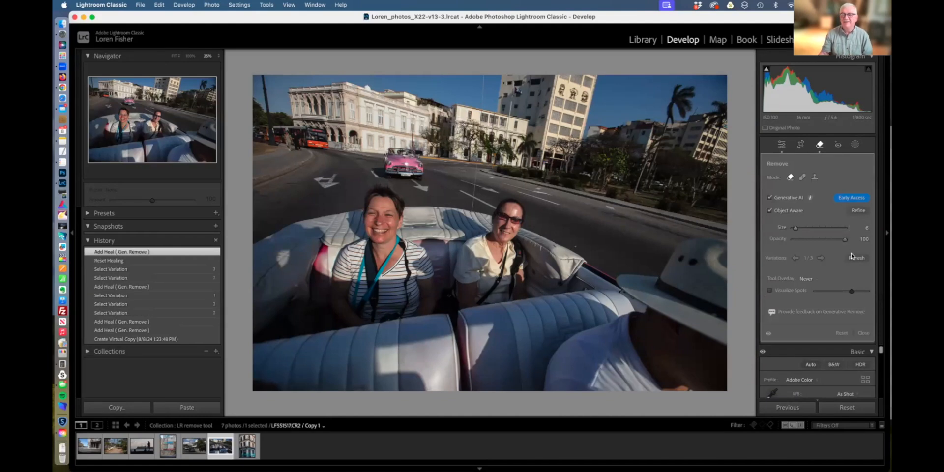
# Compare the three generated sunglasses removals, ending on variation 2.
pyautogui.click(821, 258)
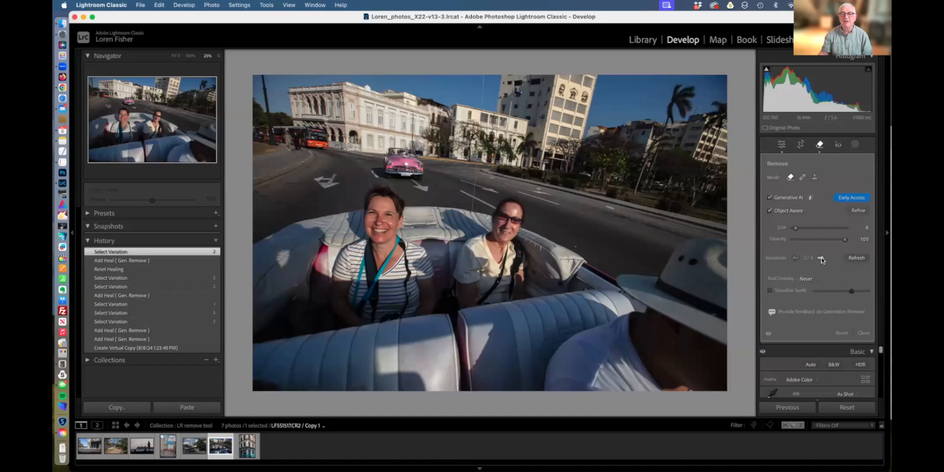
pyautogui.click(821, 258)
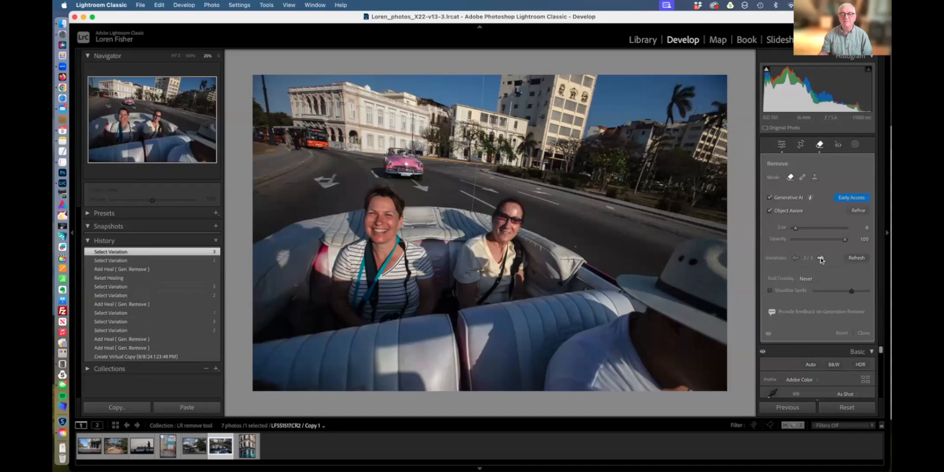
pyautogui.click(795, 258)
# Refresh for a new set of variations, browse them, then reset the Remove panel.
pyautogui.click(856, 260)
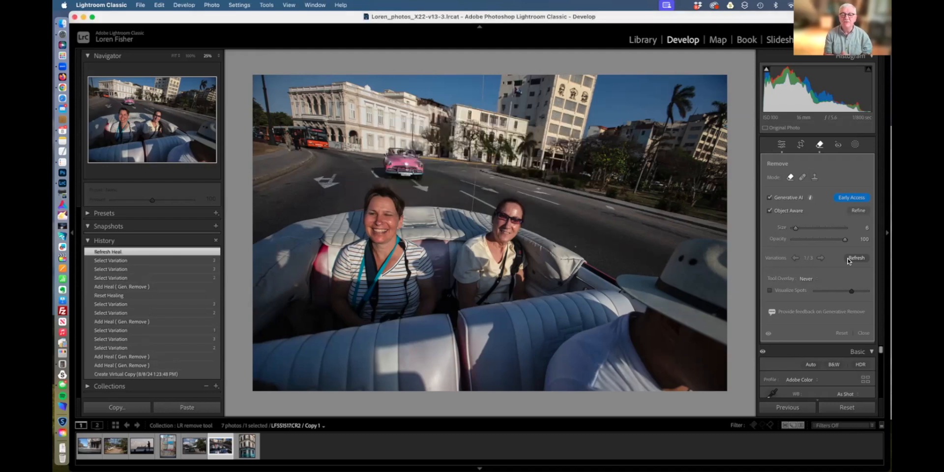
pyautogui.click(821, 258)
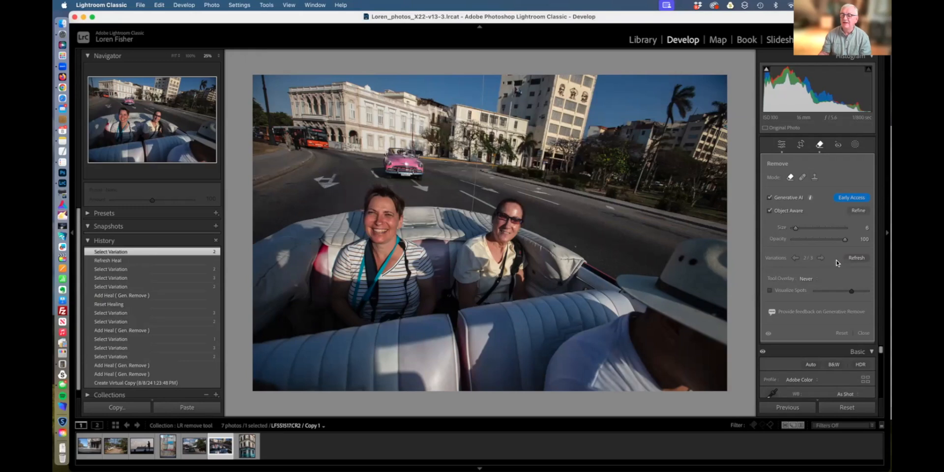
pyautogui.click(822, 258)
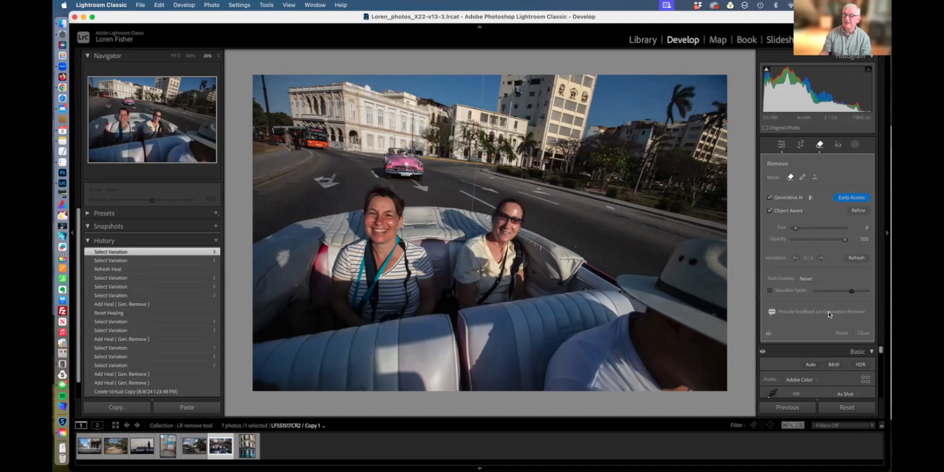
pyautogui.click(842, 333)
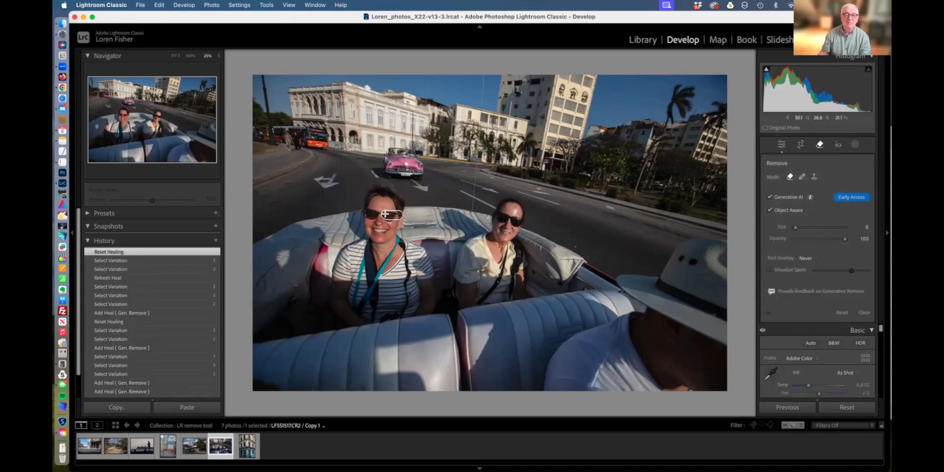
# Paint over the left woman's sunglasses, generate the removal, and keep variation 3 of 3.
pyautogui.moveTo(386, 214); pyautogui.dragTo(363, 210)
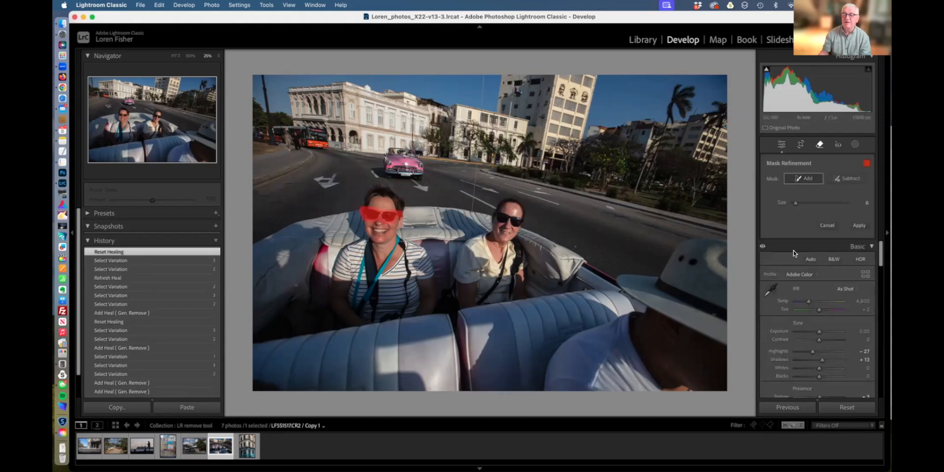
pyautogui.click(859, 225)
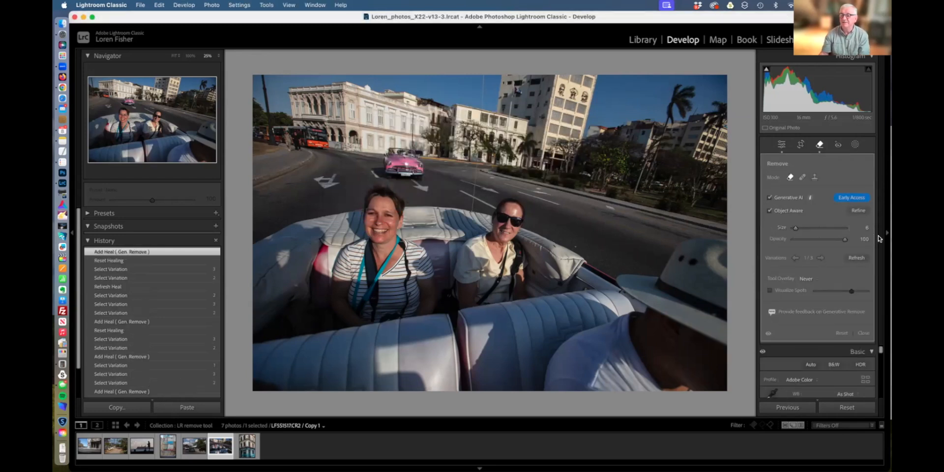
pyautogui.click(822, 258)
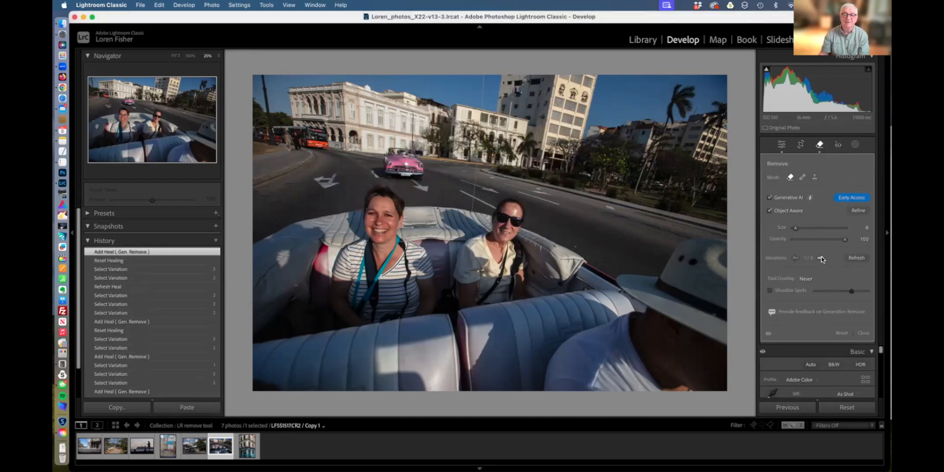
pyautogui.click(822, 258)
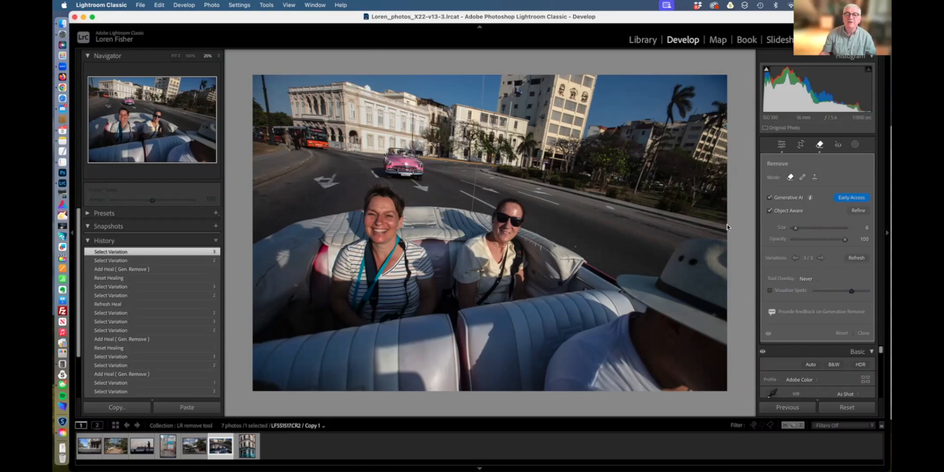
# Discard the first mask around the pink car and turn off Object Aware.
pyautogui.moveTo(427, 175)
pyautogui.mouseDown()
pyautogui.moveTo(419, 154)
pyautogui.moveTo(387, 154)
pyautogui.moveTo(386, 173)
pyautogui.moveTo(422, 172)
pyautogui.moveTo(453, 190)
pyautogui.moveTo(392, 155)
pyautogui.moveTo(406, 162)
pyautogui.moveTo(369, 175)
pyautogui.mouseUp()
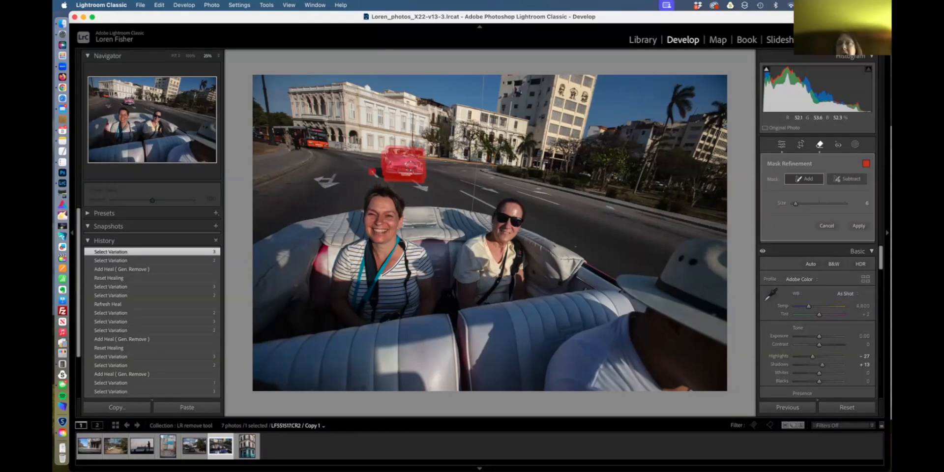
pyautogui.click(824, 226)
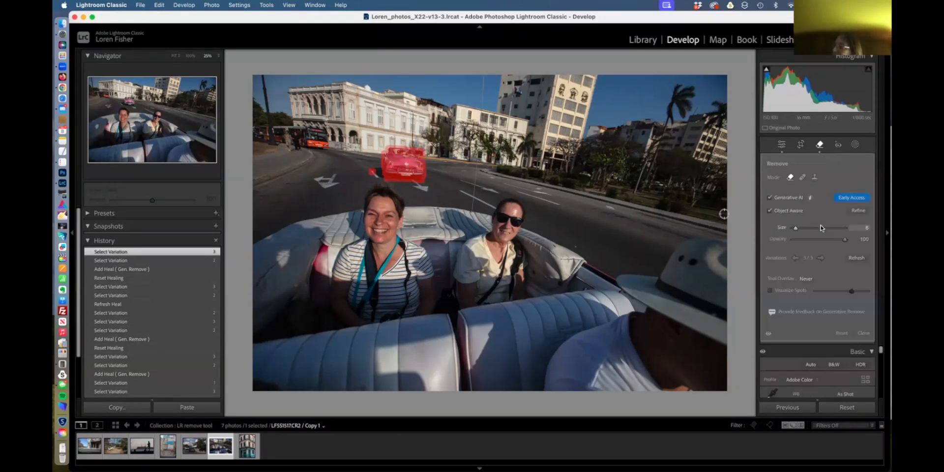
pyautogui.click(770, 211)
# Brush around the pink car, subtract the stray mask tip, and generate the removal.
pyautogui.moveTo(422, 178)
pyautogui.mouseDown()
pyautogui.moveTo(396, 150)
pyautogui.moveTo(382, 155)
pyautogui.moveTo(409, 155)
pyautogui.moveTo(411, 167)
pyautogui.moveTo(374, 173)
pyautogui.moveTo(421, 171)
pyautogui.moveTo(406, 176)
pyautogui.moveTo(386, 165)
pyautogui.moveTo(451, 183)
pyautogui.mouseUp()
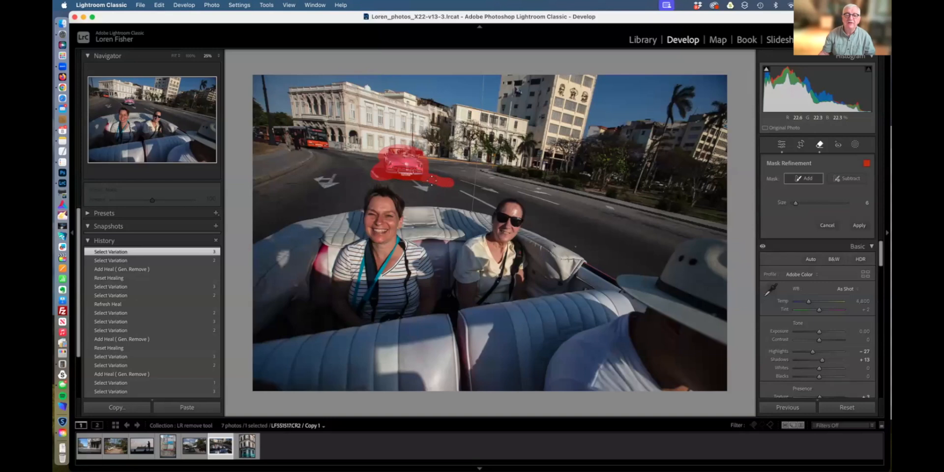
pyautogui.moveTo(426, 184); pyautogui.dragTo(420, 192)
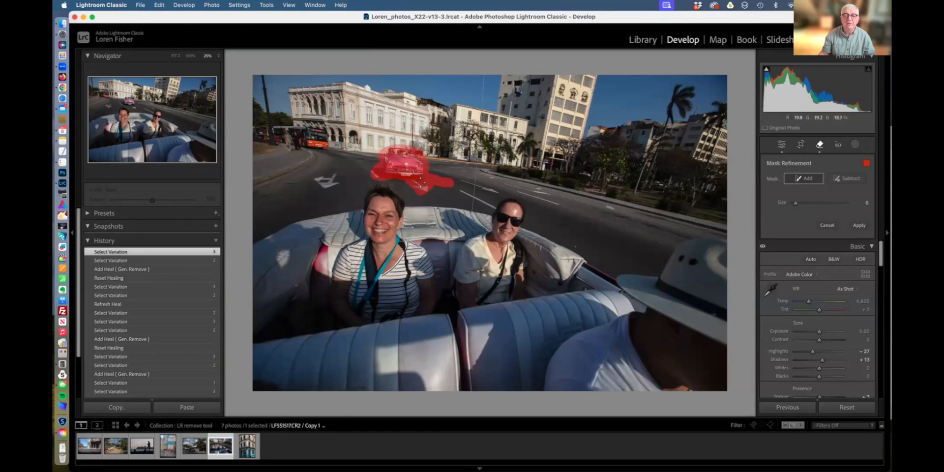
pyautogui.click(849, 178)
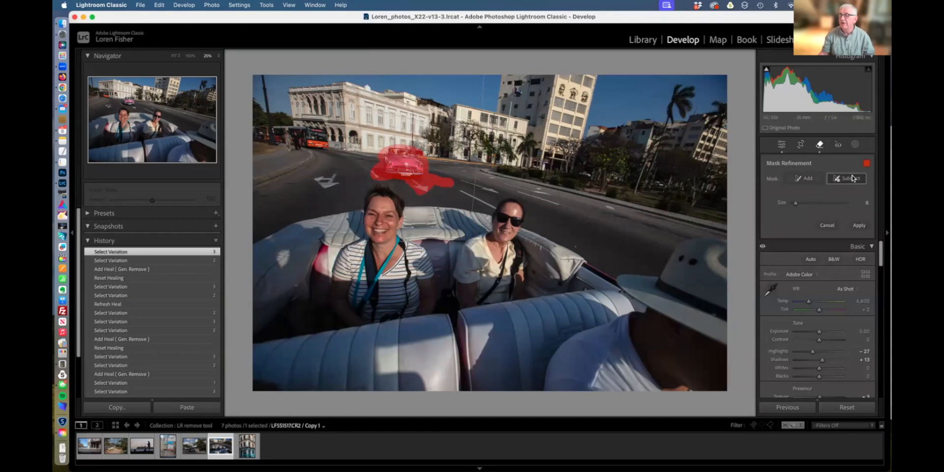
pyautogui.moveTo(443, 187)
pyautogui.mouseDown()
pyautogui.moveTo(414, 196)
pyautogui.moveTo(438, 181)
pyautogui.moveTo(408, 188)
pyautogui.moveTo(376, 168)
pyautogui.mouseUp()
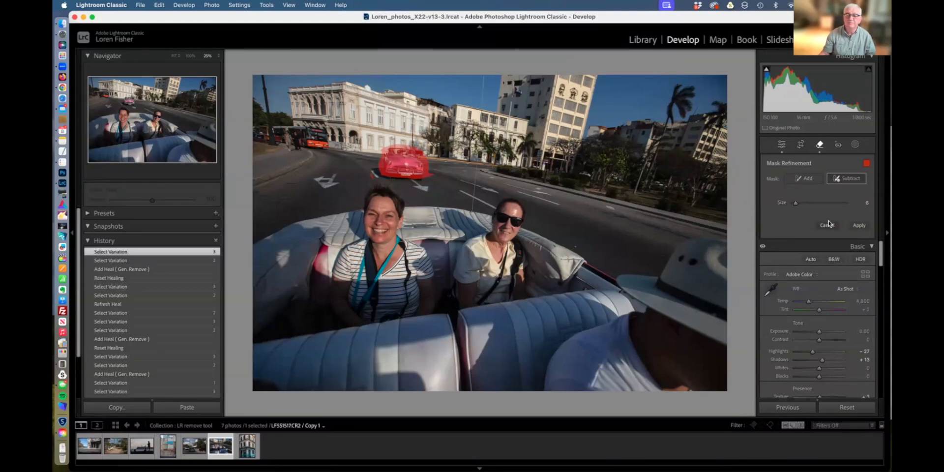
pyautogui.click(859, 226)
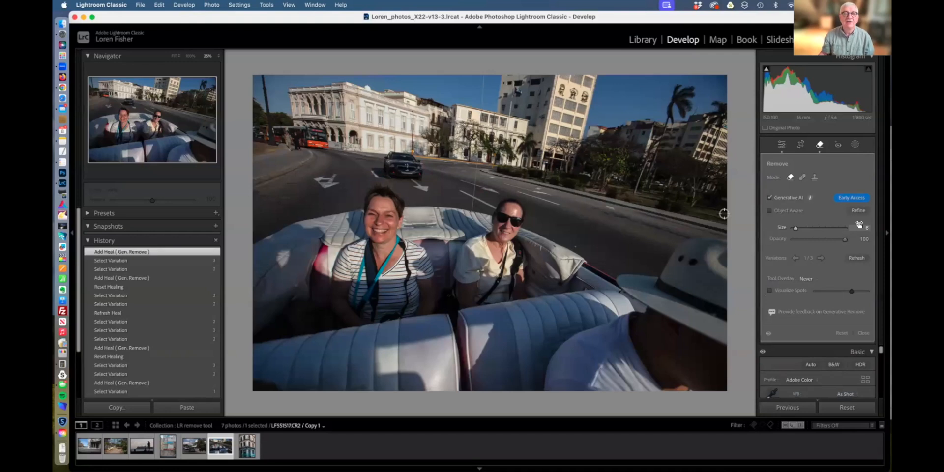
# Step the car variations to 3 of 3, which shows a white car.
pyautogui.click(821, 258)
pyautogui.click(821, 258)
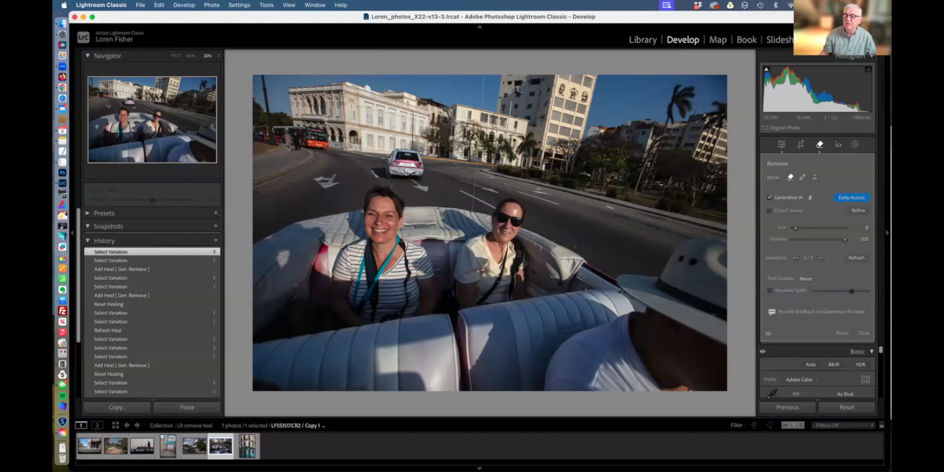
# Set Tool Overlay to Always and select the removal spot over the left woman's eyes.
pyautogui.click(806, 279)
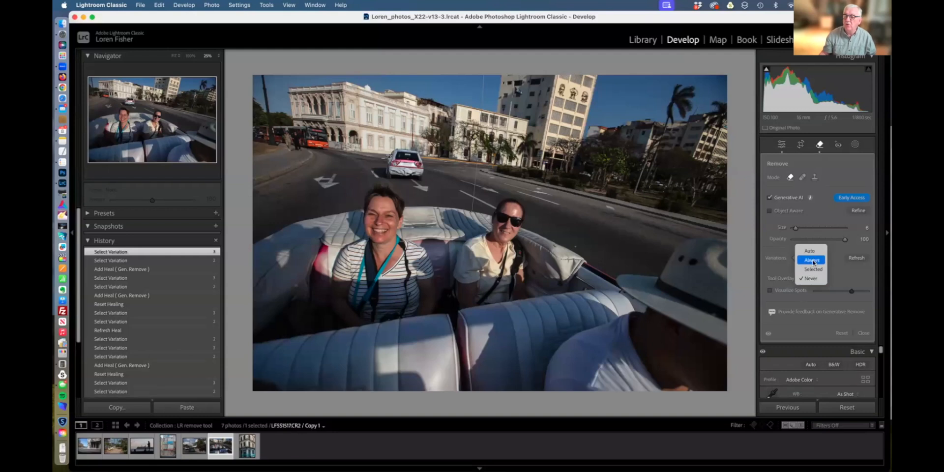
pyautogui.click(813, 261)
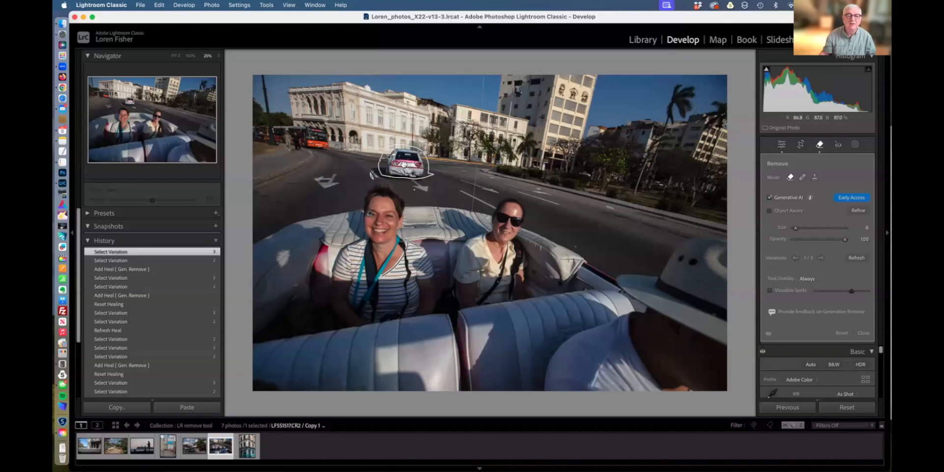
pyautogui.click(369, 213)
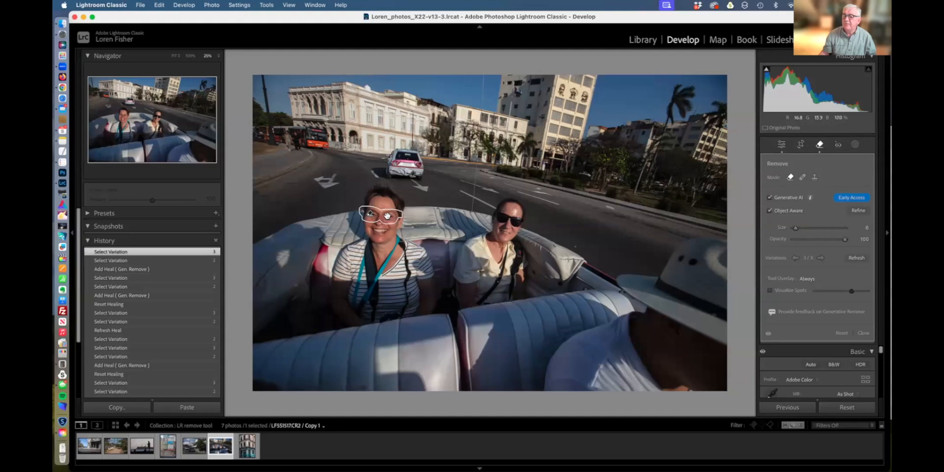
pyautogui.click(859, 210)
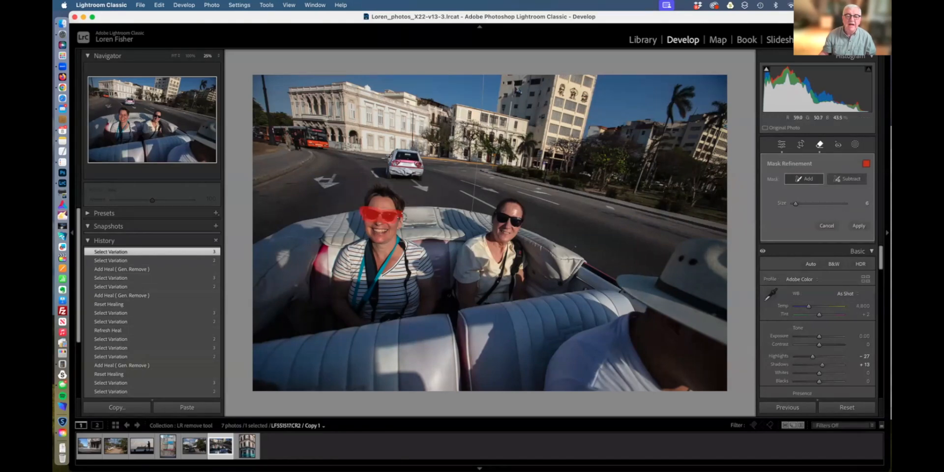
pyautogui.moveTo(404, 212); pyautogui.dragTo(355, 207)
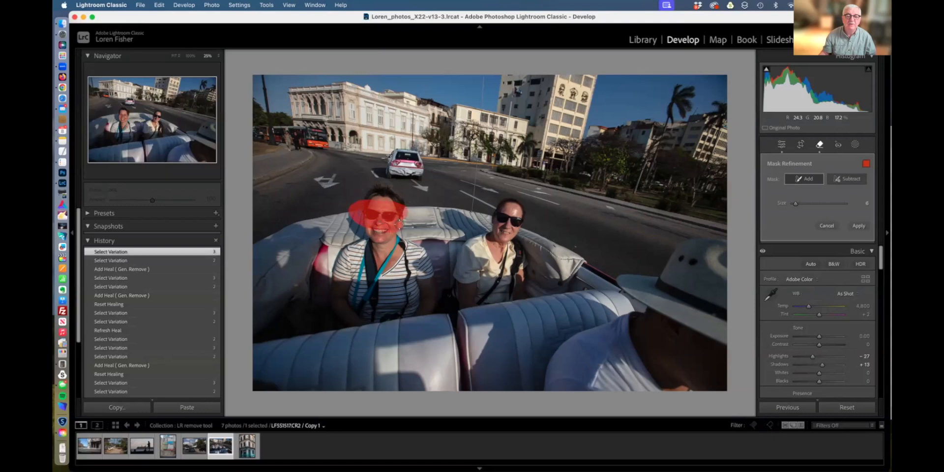
pyautogui.click(855, 182)
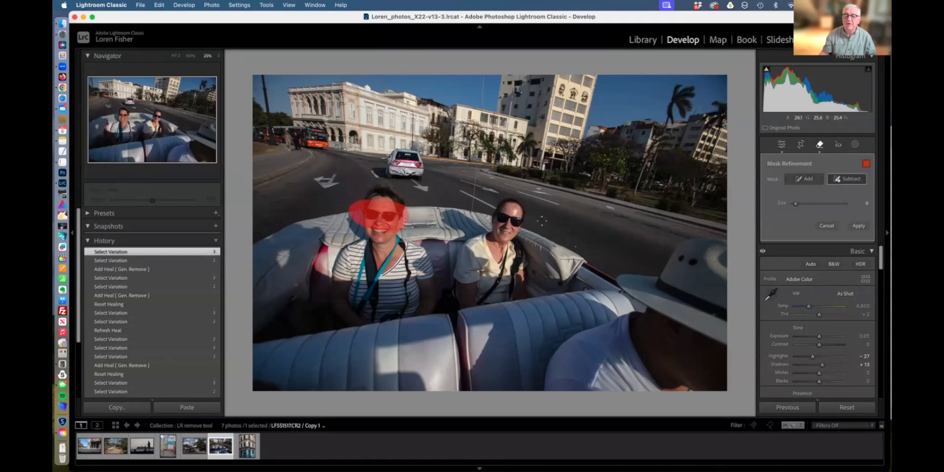
pyautogui.moveTo(419, 208)
pyautogui.mouseDown()
pyautogui.moveTo(351, 208)
pyautogui.moveTo(369, 228)
pyautogui.moveTo(417, 227)
pyautogui.mouseUp()
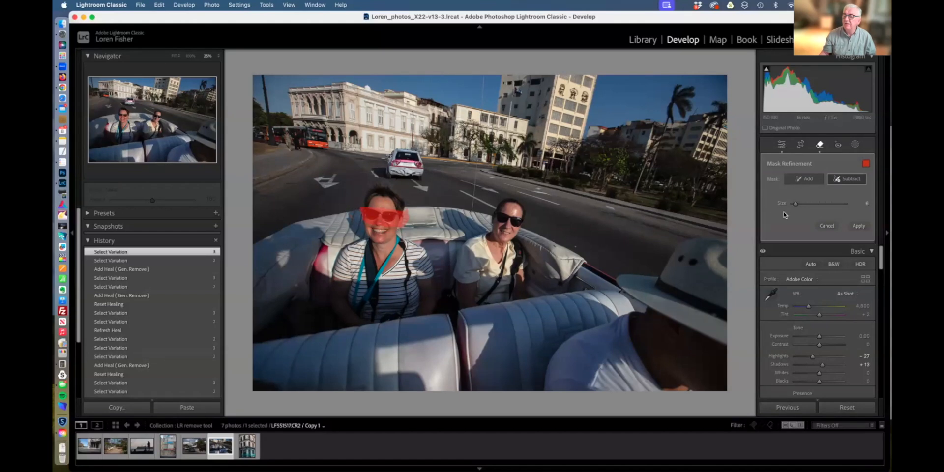
pyautogui.click(828, 226)
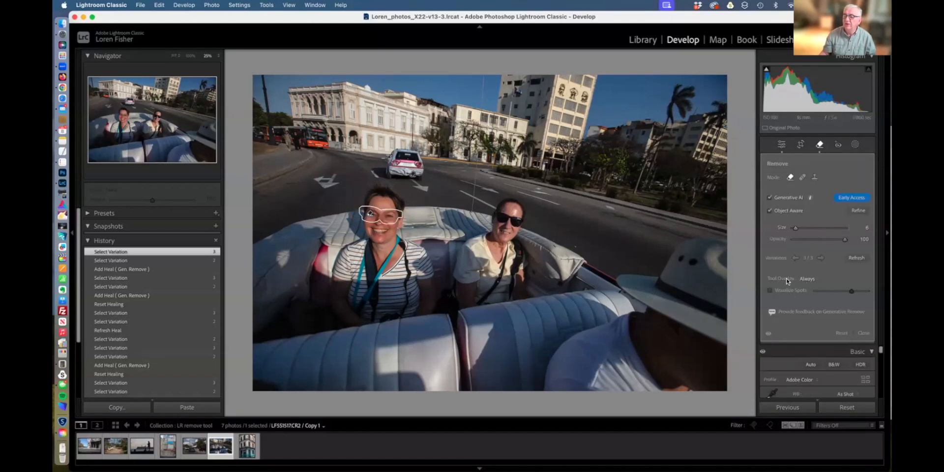
pyautogui.click(810, 279)
pyautogui.click(810, 280)
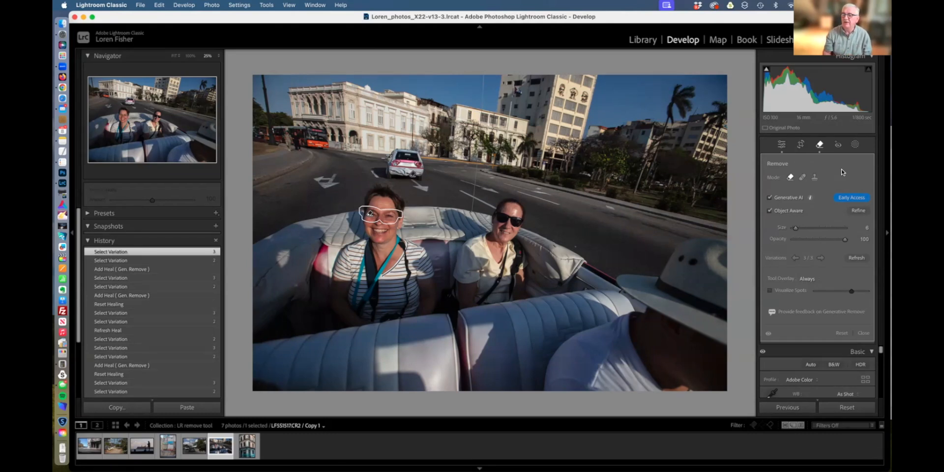
# Change Tool Overlay from Always to Auto.
pyautogui.click(811, 279)
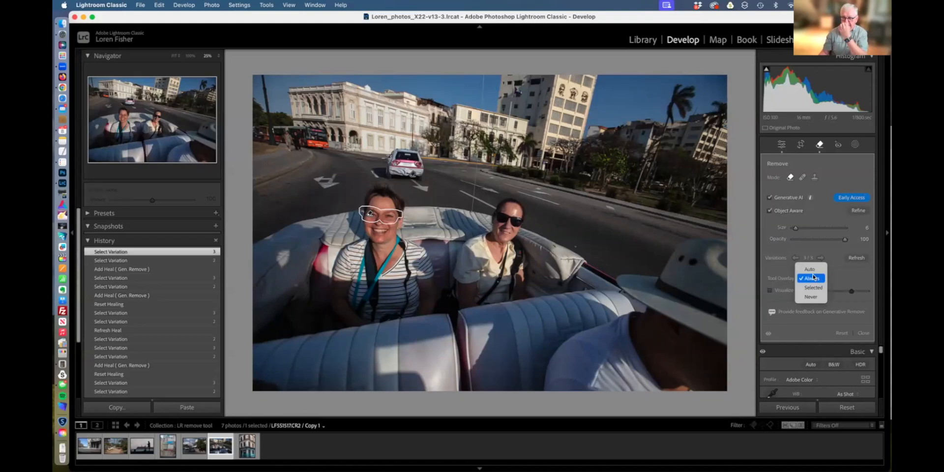
pyautogui.click(811, 270)
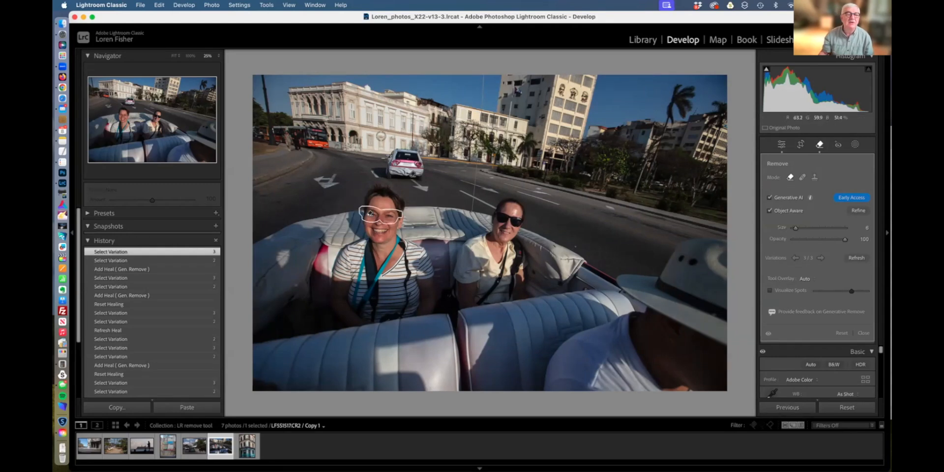
# Zoom to 100% near the red bus, brush around the walking man, and generate his removal.
pyautogui.click(190, 56)
pyautogui.moveTo(166, 129); pyautogui.dragTo(102, 95)
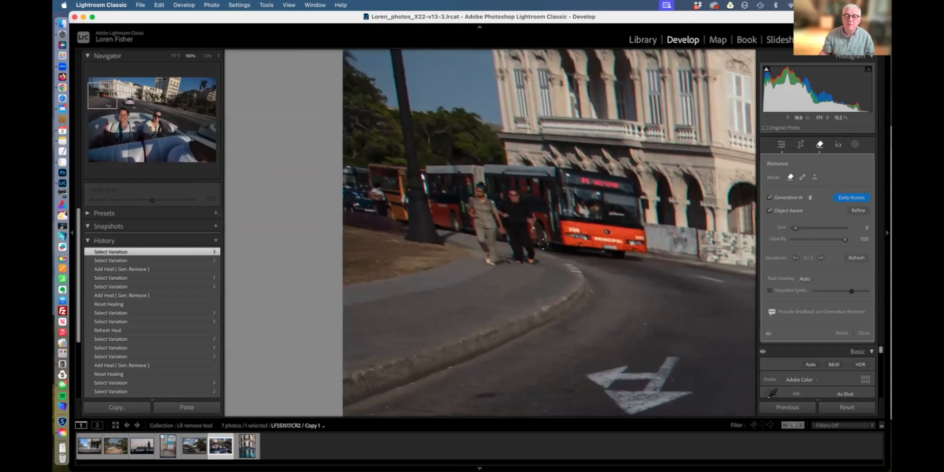
pyautogui.moveTo(525, 203)
pyautogui.mouseDown()
pyautogui.moveTo(502, 211)
pyautogui.moveTo(512, 255)
pyautogui.moveTo(537, 262)
pyautogui.moveTo(529, 201)
pyautogui.moveTo(534, 245)
pyautogui.moveTo(529, 212)
pyautogui.moveTo(521, 251)
pyautogui.moveTo(527, 258)
pyautogui.moveTo(513, 196)
pyautogui.moveTo(524, 236)
pyautogui.moveTo(512, 193)
pyautogui.mouseUp()
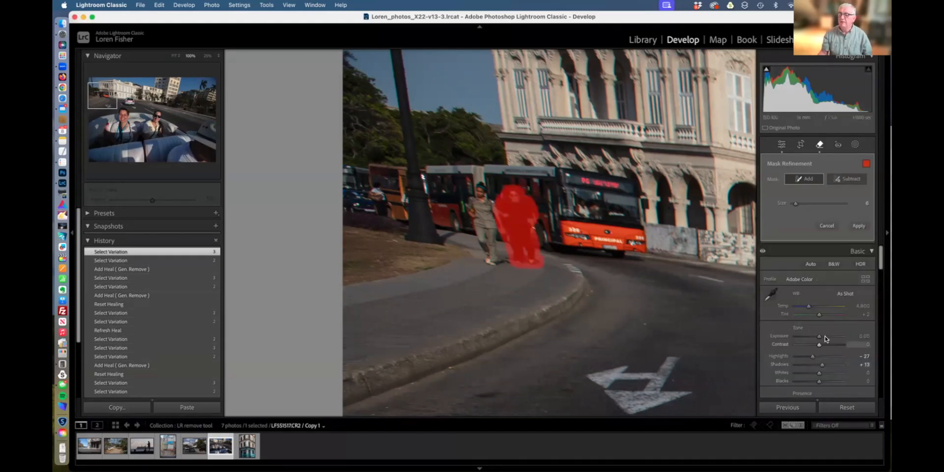
pyautogui.click(860, 227)
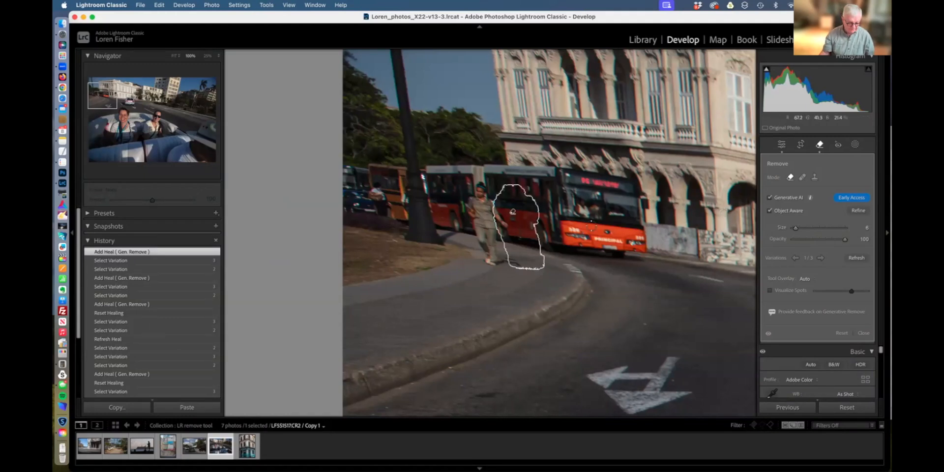
# Fit the view, open LF551335.CR2 with the green car, and turn off Object Aware.
pyautogui.click(173, 56)
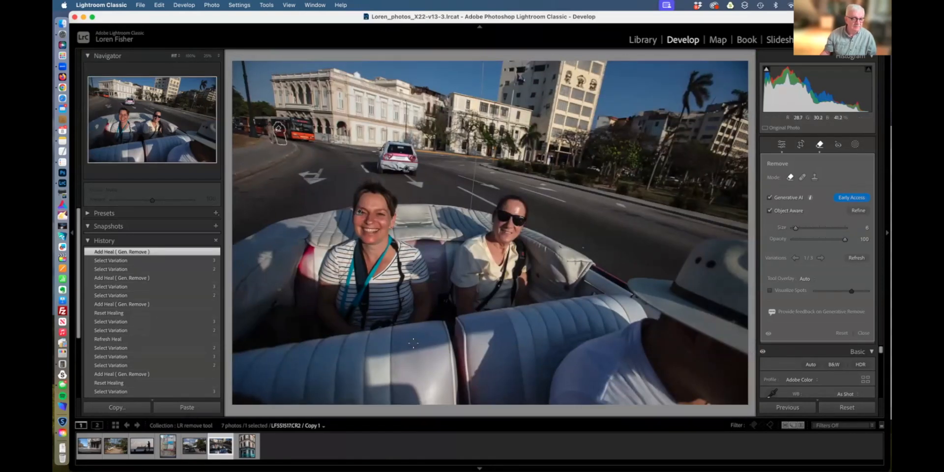
pyautogui.click(191, 448)
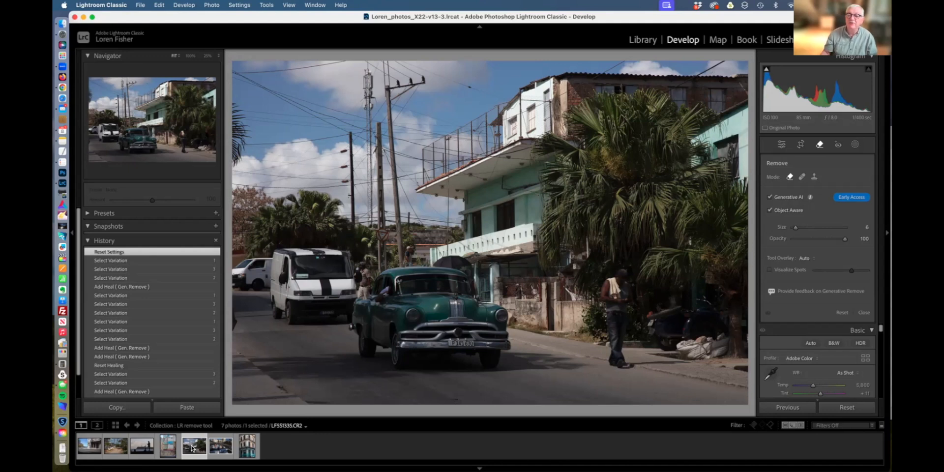
pyautogui.click(770, 210)
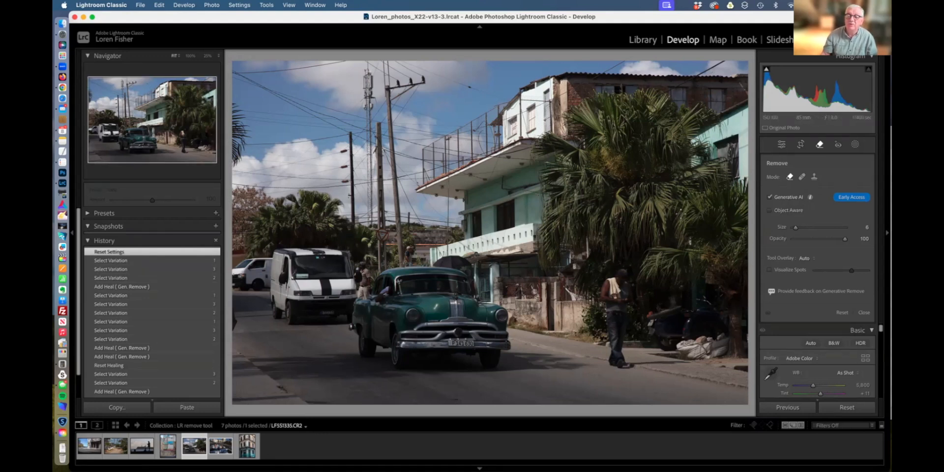
# Enlarge the brush to size 10, paint over the utility pole, and generate its removal.
pyautogui.press(']')
pyautogui.press(']')
pyautogui.moveTo(399, 182)
pyautogui.mouseDown()
pyautogui.moveTo(389, 100)
pyautogui.moveTo(415, 78)
pyautogui.moveTo(394, 113)
pyautogui.moveTo(408, 78)
pyautogui.moveTo(371, 60)
pyautogui.moveTo(409, 82)
pyautogui.moveTo(403, 66)
pyautogui.moveTo(413, 65)
pyautogui.moveTo(364, 67)
pyautogui.moveTo(370, 163)
pyautogui.moveTo(382, 130)
pyautogui.moveTo(378, 222)
pyautogui.moveTo(398, 166)
pyautogui.moveTo(401, 264)
pyautogui.moveTo(393, 186)
pyautogui.moveTo(368, 132)
pyautogui.moveTo(352, 126)
pyautogui.moveTo(348, 212)
pyautogui.moveTo(357, 172)
pyautogui.moveTo(370, 200)
pyautogui.moveTo(366, 154)
pyautogui.moveTo(349, 150)
pyautogui.moveTo(354, 144)
pyautogui.moveTo(359, 160)
pyautogui.moveTo(345, 130)
pyautogui.moveTo(226, 71)
pyautogui.moveTo(349, 128)
pyautogui.moveTo(222, 110)
pyautogui.moveTo(414, 136)
pyautogui.moveTo(430, 134)
pyautogui.moveTo(352, 126)
pyautogui.moveTo(417, 136)
pyautogui.moveTo(433, 133)
pyautogui.moveTo(392, 123)
pyautogui.moveTo(457, 128)
pyautogui.moveTo(390, 108)
pyautogui.moveTo(413, 156)
pyautogui.mouseUp()
pyautogui.click(860, 225)
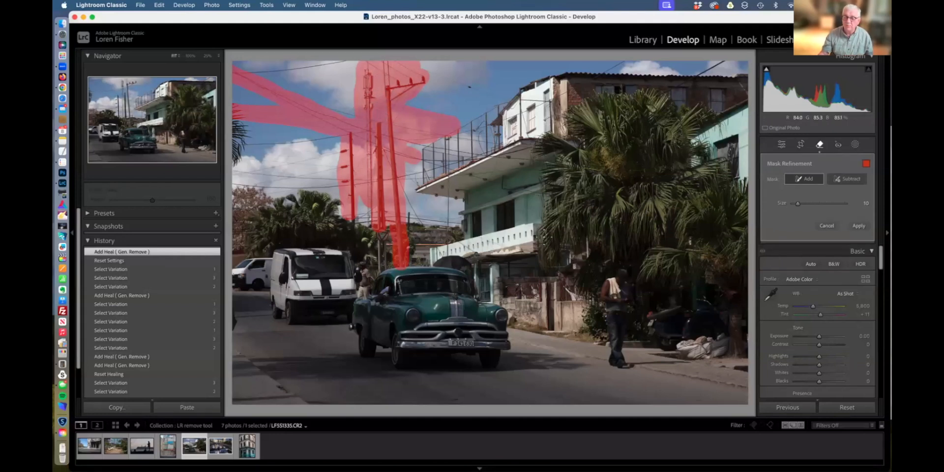
# Extend the mask over the poles' base and round sign, then regenerate the removal.
pyautogui.click(844, 180)
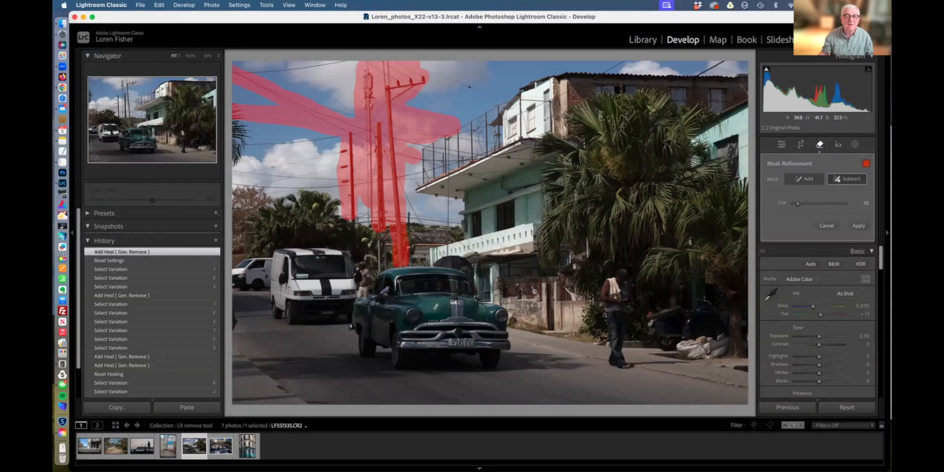
pyautogui.click(807, 179)
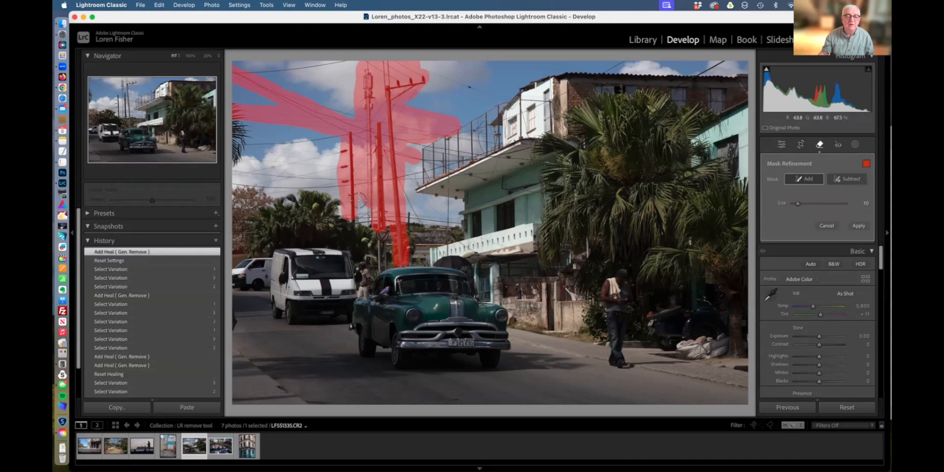
pyautogui.moveTo(362, 217)
pyautogui.mouseDown()
pyautogui.moveTo(381, 231)
pyautogui.moveTo(385, 260)
pyautogui.mouseUp()
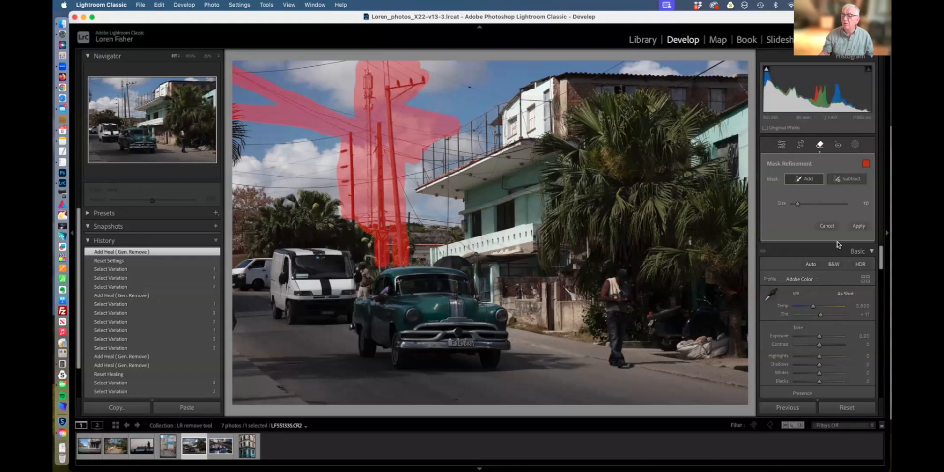
pyautogui.click(859, 226)
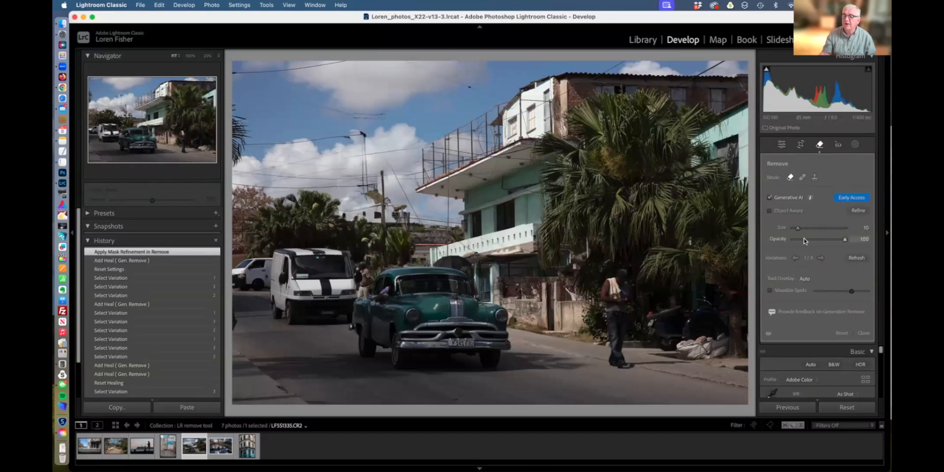
# Cycle through the three pole-removal variations and settle on variation 2 of 3.
pyautogui.click(821, 258)
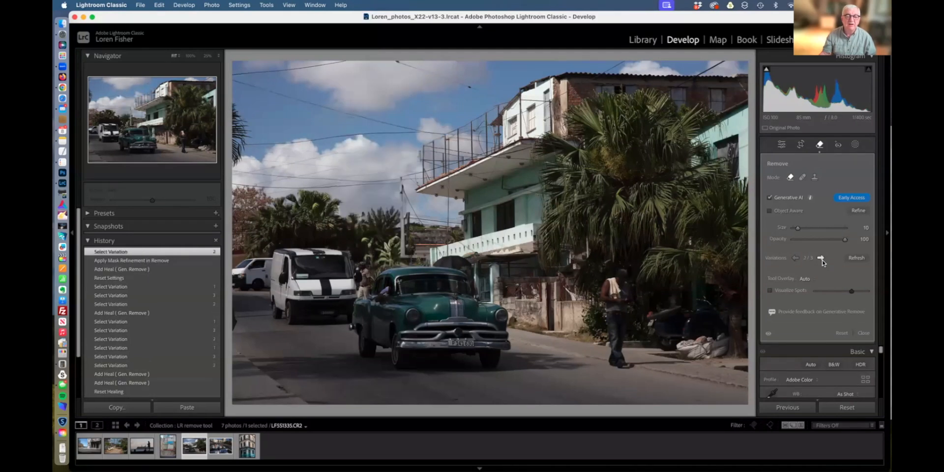
pyautogui.click(821, 258)
pyautogui.click(797, 258)
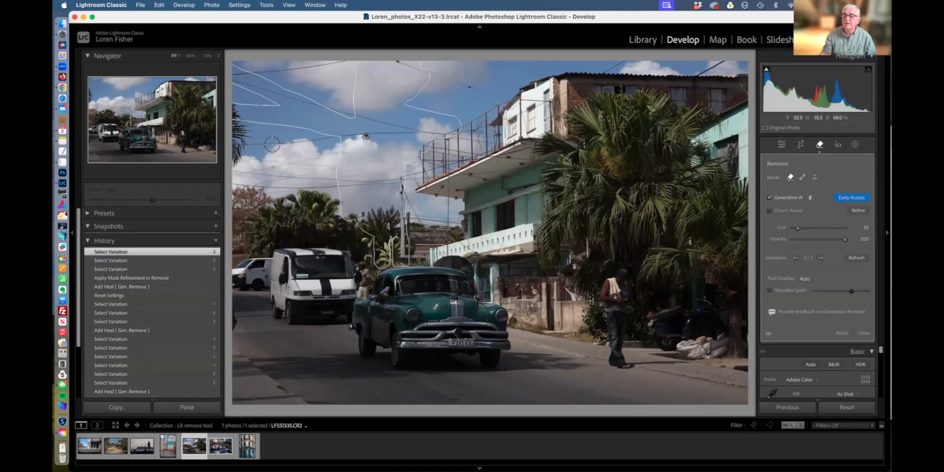
# Paint over the two remaining sky wires and apply a Generative Remove for each.
pyautogui.moveTo(255, 142)
pyautogui.mouseDown()
pyautogui.moveTo(443, 134)
pyautogui.moveTo(251, 90)
pyautogui.moveTo(233, 76)
pyautogui.moveTo(356, 62)
pyautogui.moveTo(506, 98)
pyautogui.mouseUp()
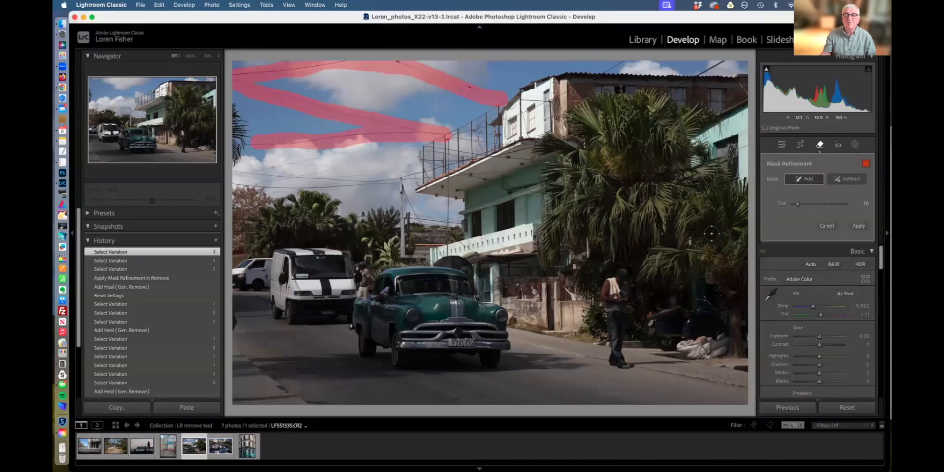
pyautogui.click(859, 226)
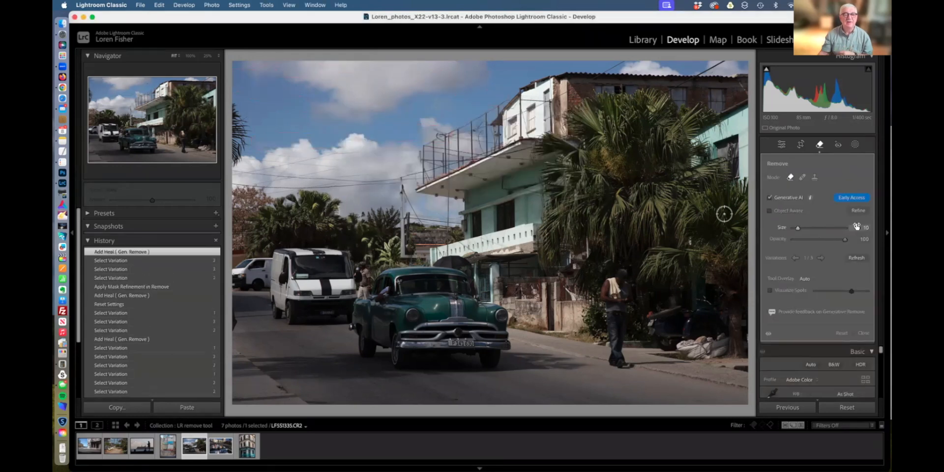
pyautogui.moveTo(396, 175)
pyautogui.mouseDown()
pyautogui.moveTo(246, 184)
pyautogui.moveTo(236, 179)
pyautogui.moveTo(365, 173)
pyautogui.moveTo(404, 157)
pyautogui.moveTo(413, 177)
pyautogui.moveTo(401, 210)
pyautogui.moveTo(407, 154)
pyautogui.moveTo(316, 158)
pyautogui.moveTo(279, 171)
pyautogui.moveTo(298, 162)
pyautogui.moveTo(250, 149)
pyautogui.moveTo(230, 156)
pyautogui.moveTo(269, 163)
pyautogui.moveTo(242, 153)
pyautogui.moveTo(251, 138)
pyautogui.moveTo(236, 109)
pyautogui.moveTo(228, 119)
pyautogui.moveTo(233, 153)
pyautogui.moveTo(241, 122)
pyautogui.mouseUp()
pyautogui.click(857, 226)
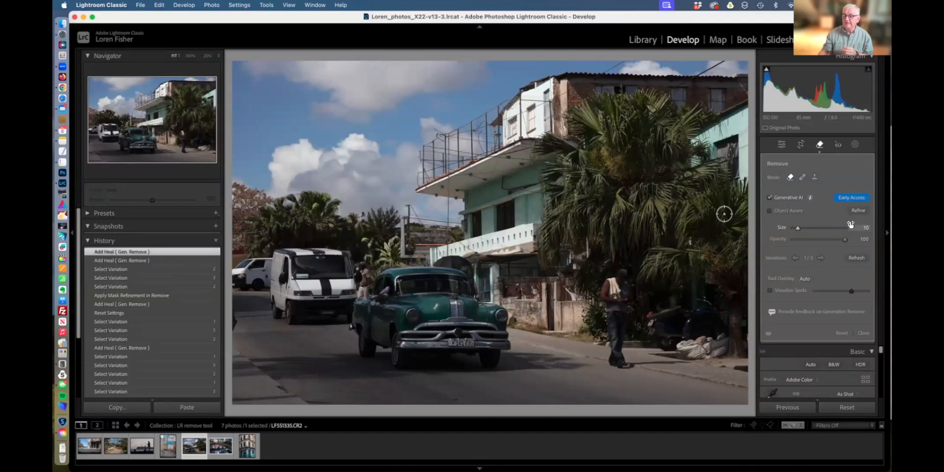
# Toggle the removal edits on and off to compare, ending with the removals visible.
pyautogui.click(769, 335)
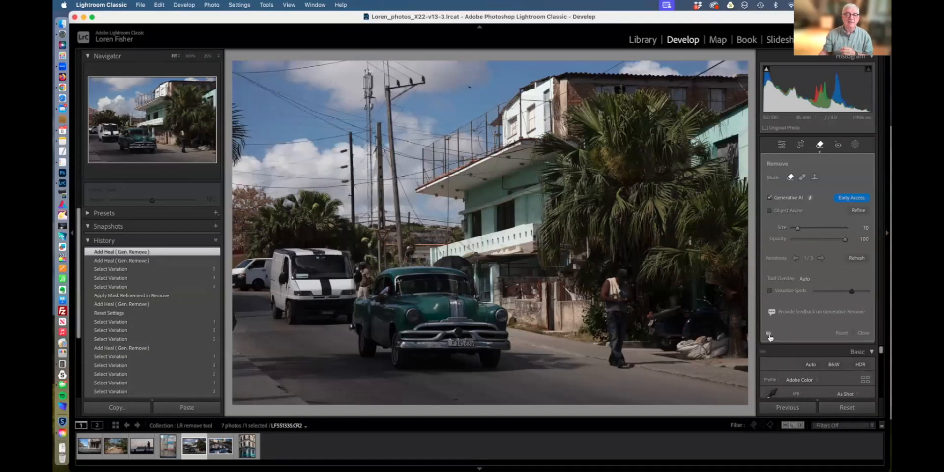
pyautogui.click(770, 334)
pyautogui.click(770, 335)
pyautogui.click(769, 335)
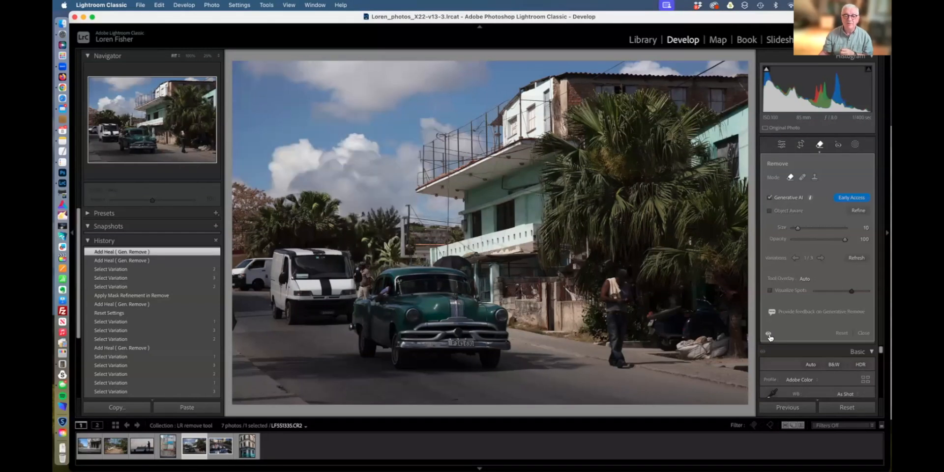
pyautogui.click(770, 335)
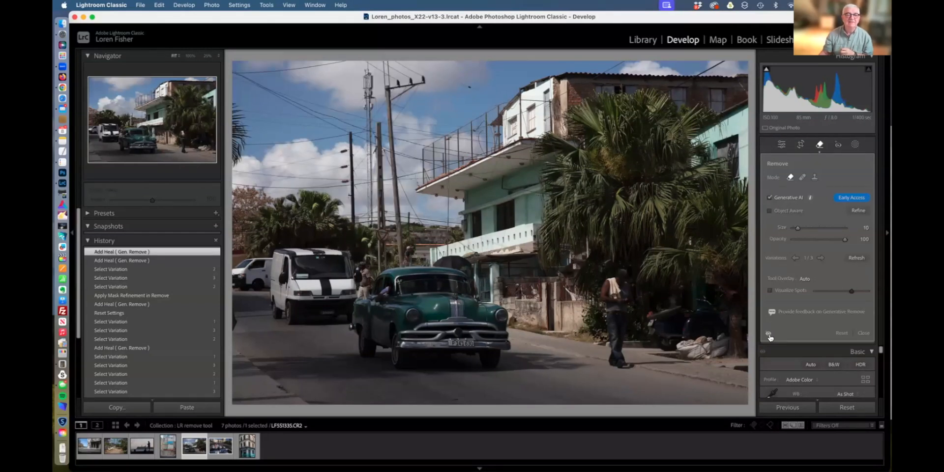
pyautogui.click(770, 334)
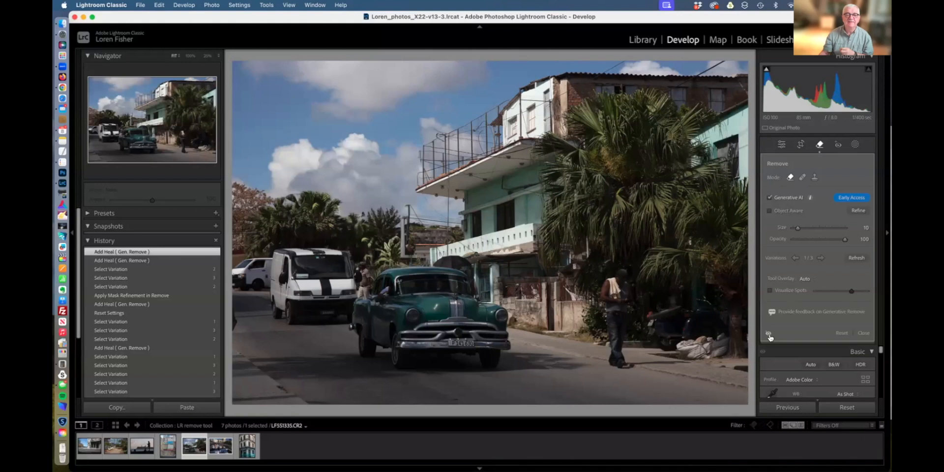
pyautogui.click(770, 334)
pyautogui.click(769, 335)
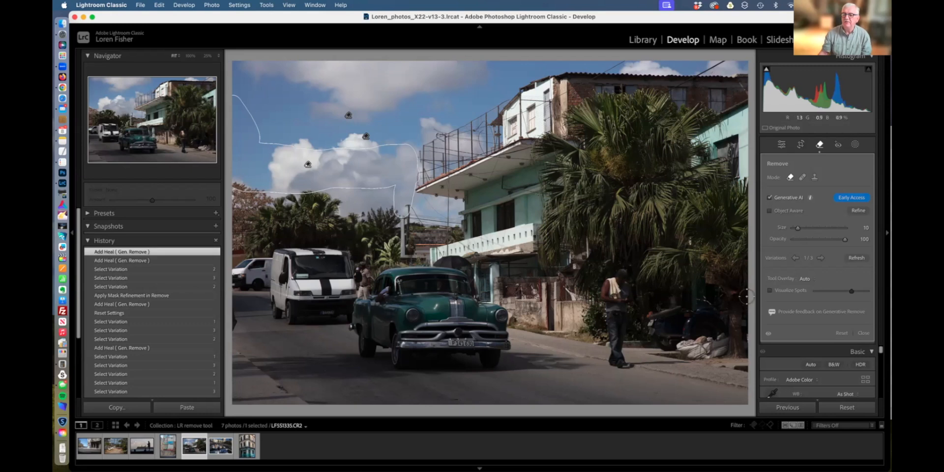
# Close the Remove tool and scroll the right panel down to Detail and back to Basic.
pyautogui.click(863, 333)
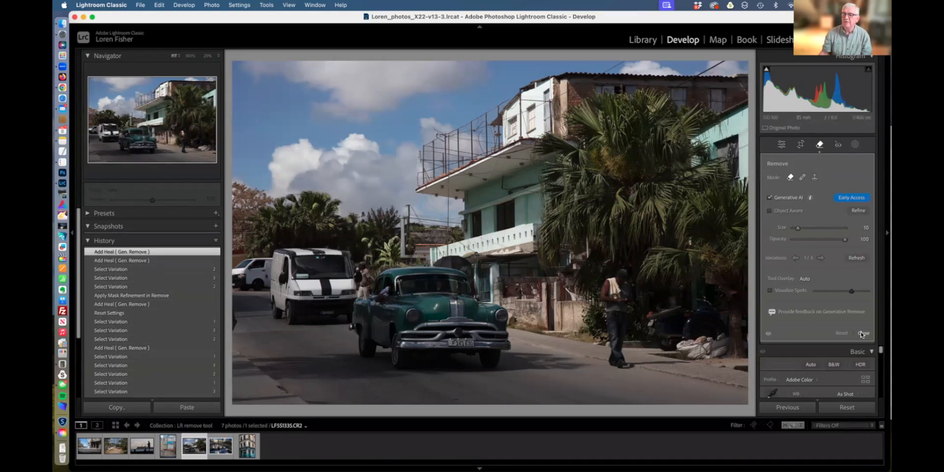
pyautogui.scroll(-5, 828, 314)
pyautogui.scroll(-8, 828, 314)
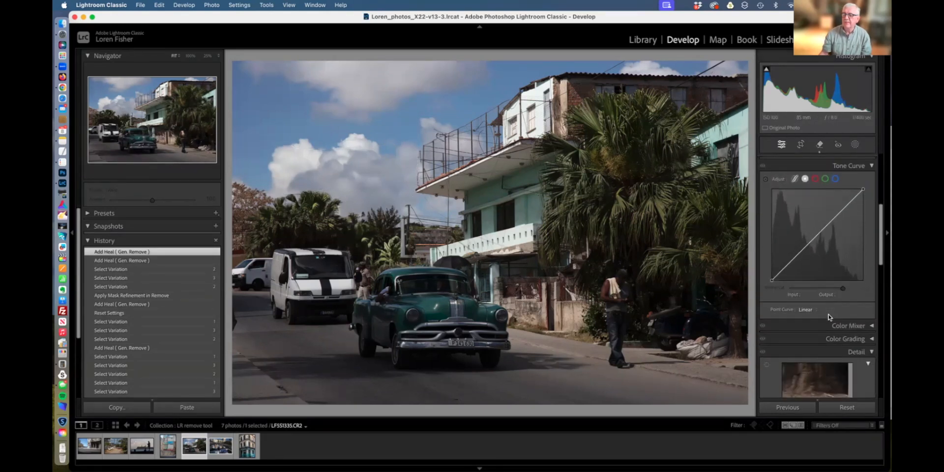
pyautogui.scroll(-2, 829, 315)
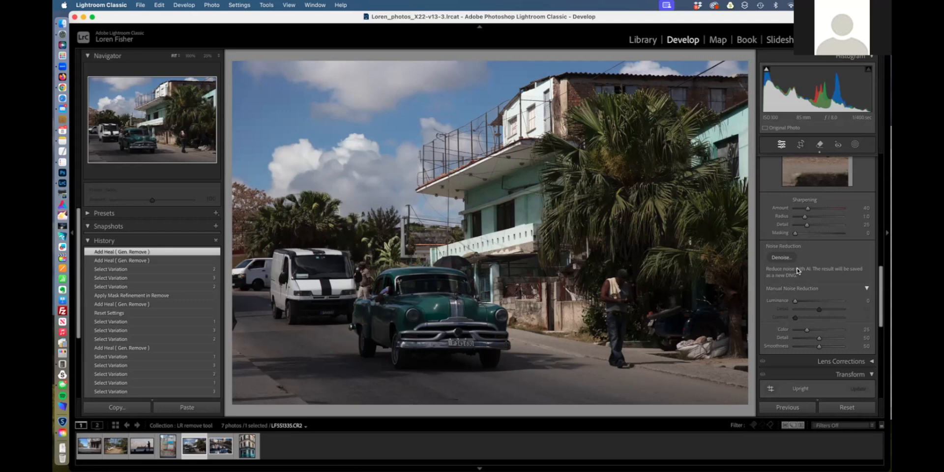
pyautogui.scroll(10, 798, 270)
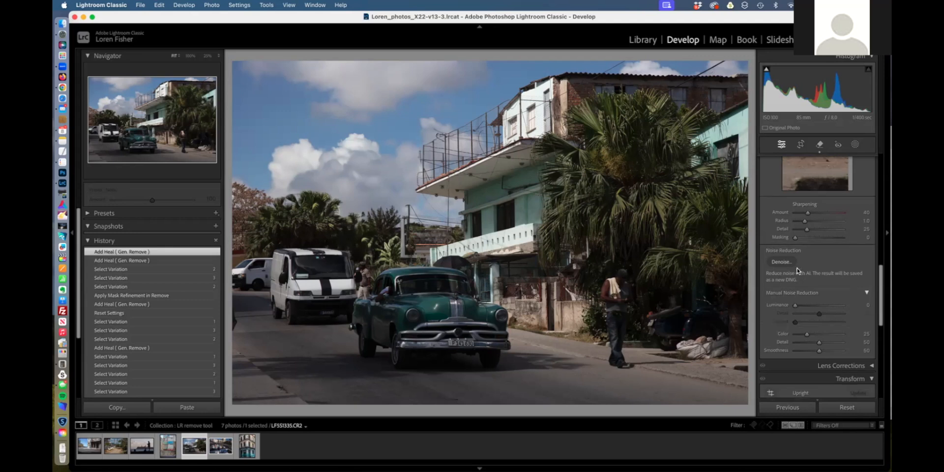
pyautogui.scroll(3, 797, 270)
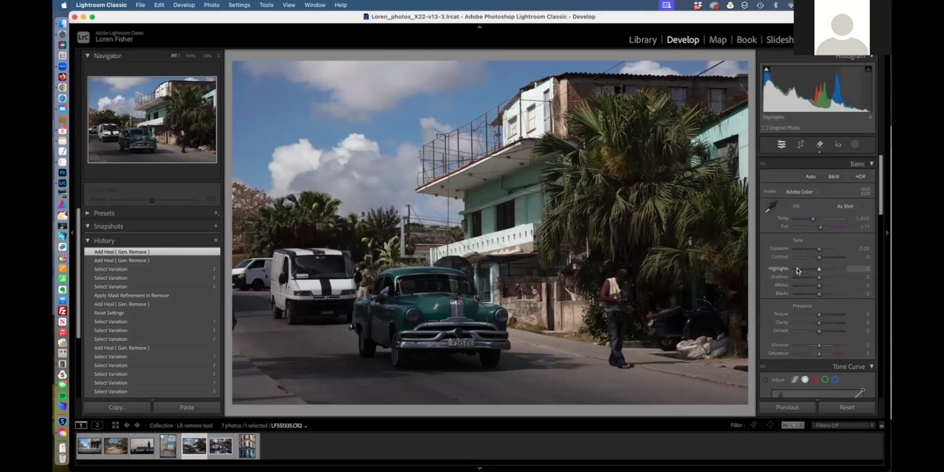